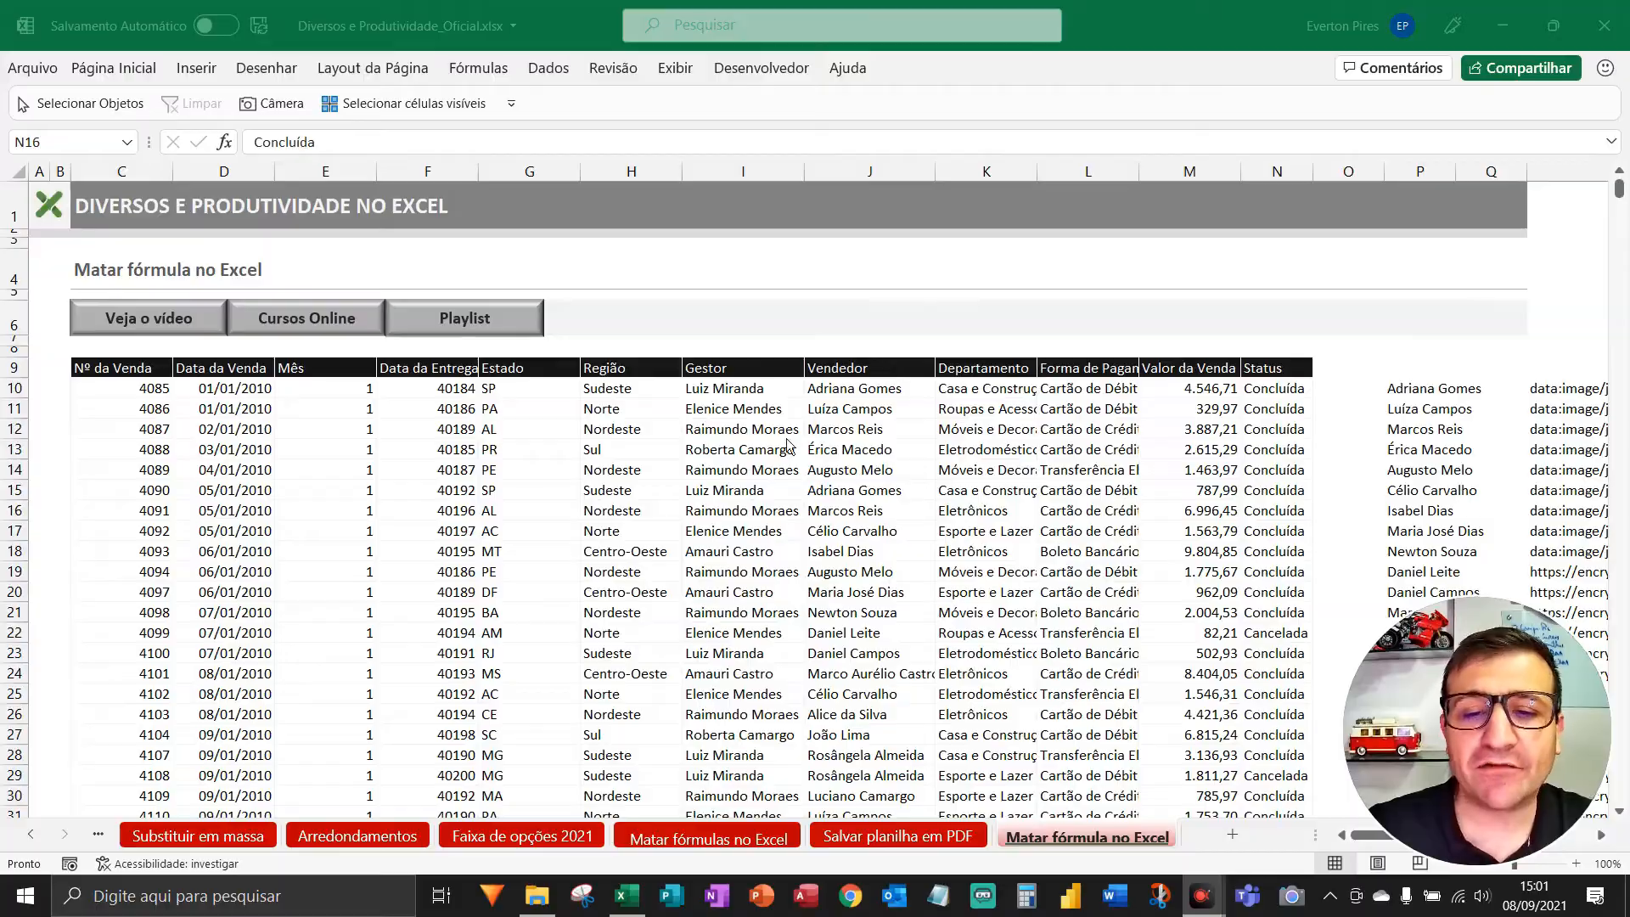
{"action": "key", "text": "F5"}
{"action": "key", "text": "F5"}
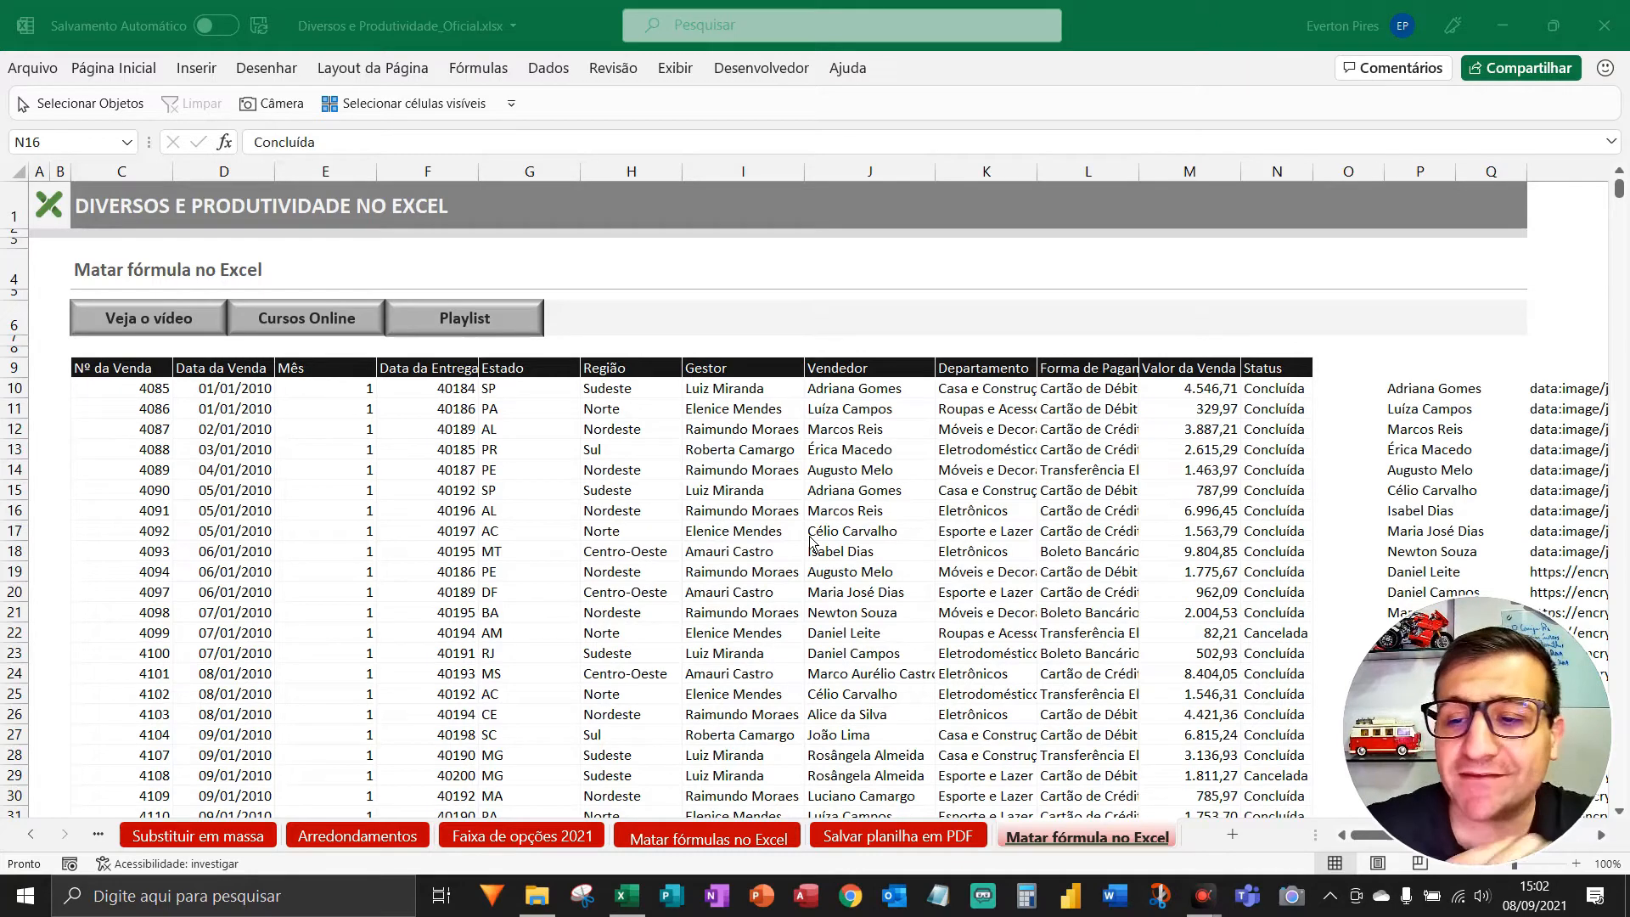
{"action": "key", "text": "F5"}
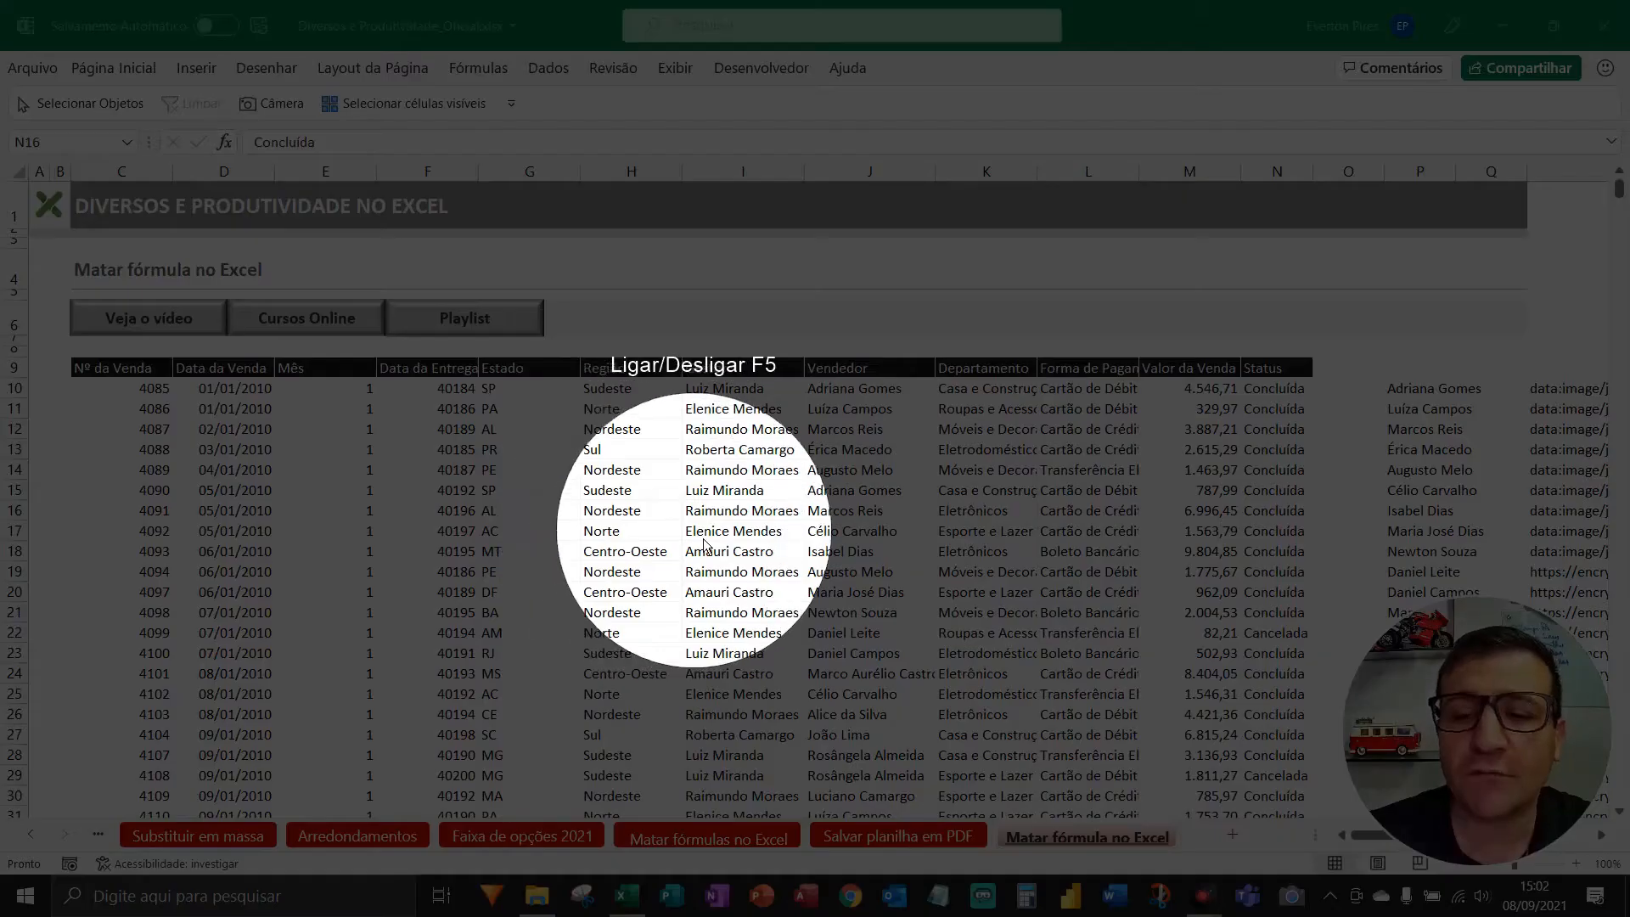
{"action": "key", "text": "F5"}
- Examine the sales table down to its last record in row 1001, then return to the start of the sheet
{"action": "left_click", "coordinate": [702, 534]}
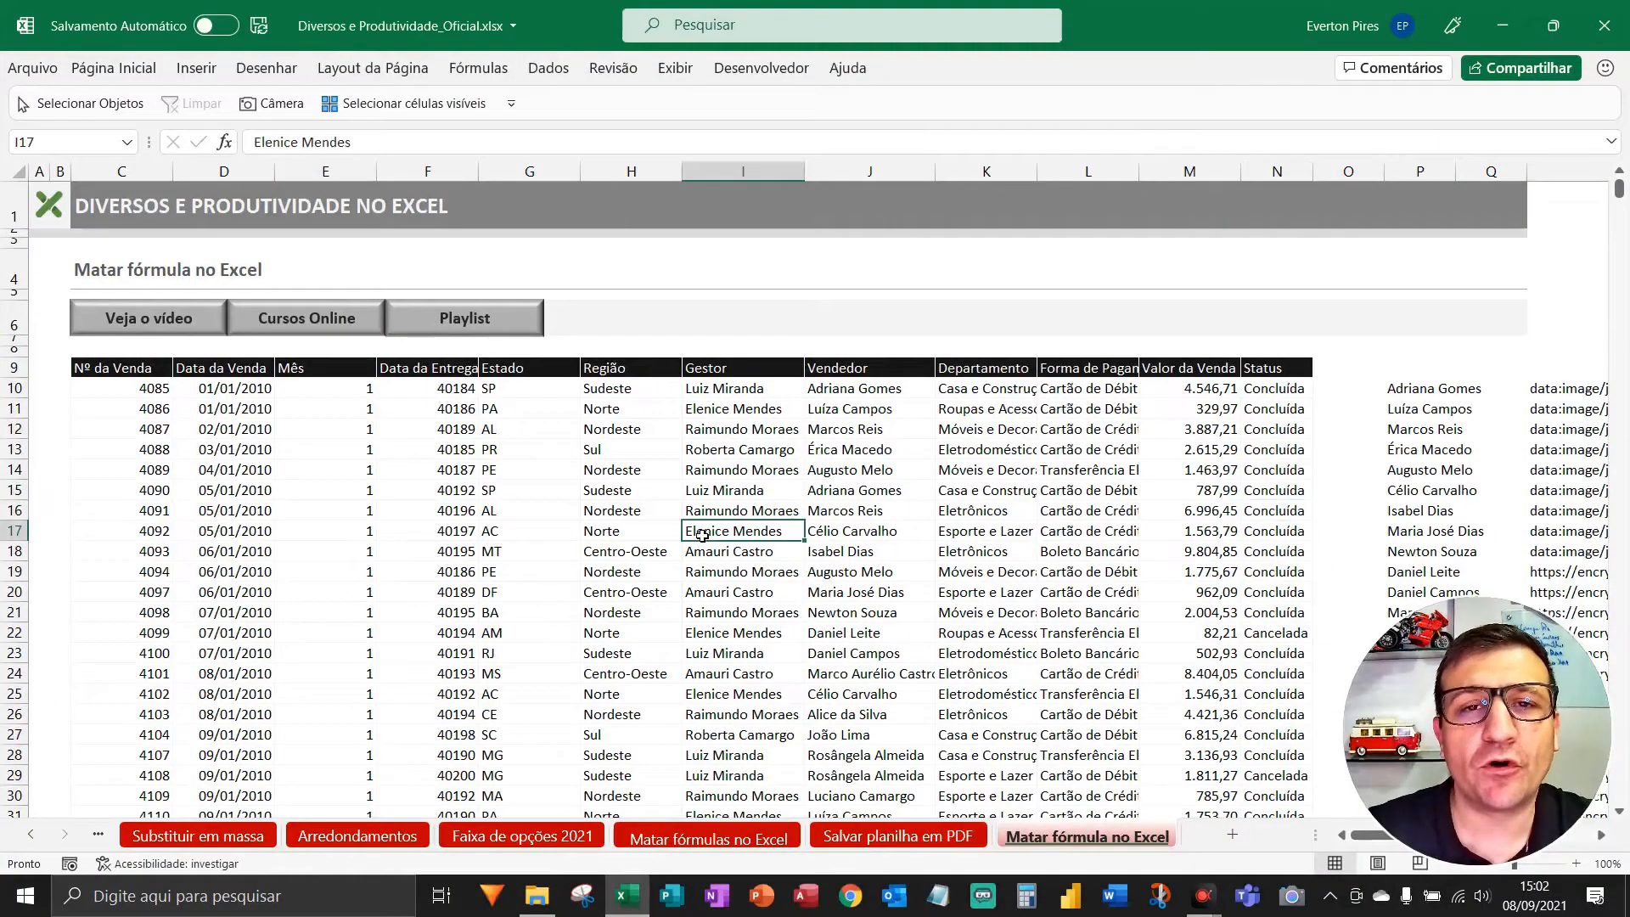
{"action": "key", "text": "ctrl+Down"}
{"action": "key", "text": "Down"}
{"action": "key", "text": "Down"}
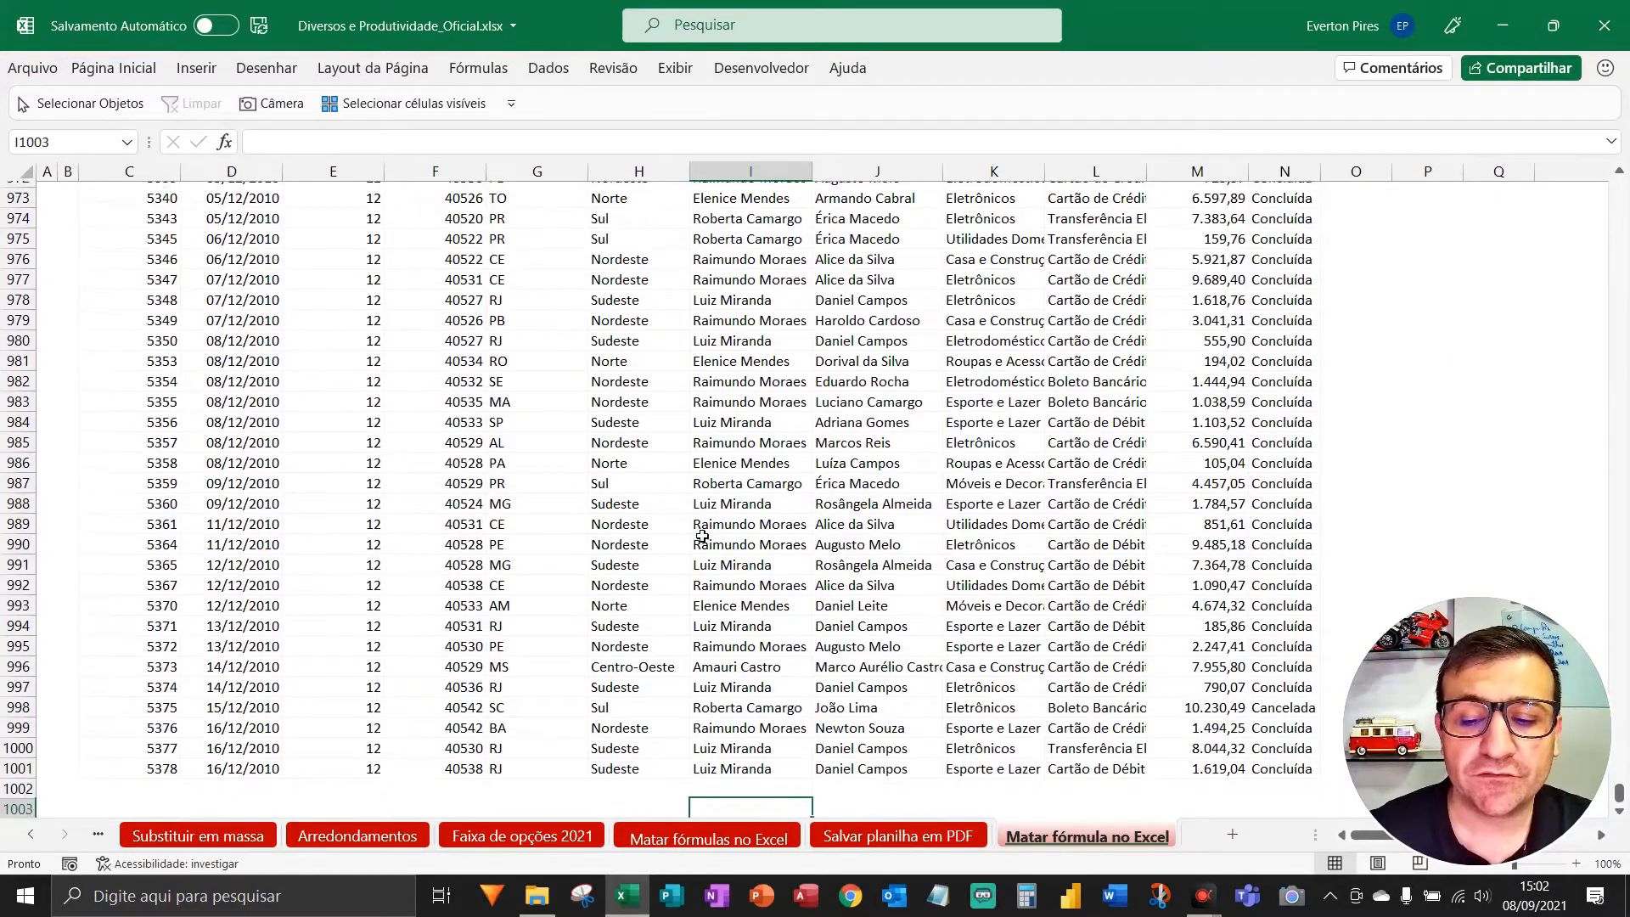
{"action": "key", "text": "Up"}
{"action": "key", "text": "Up"}
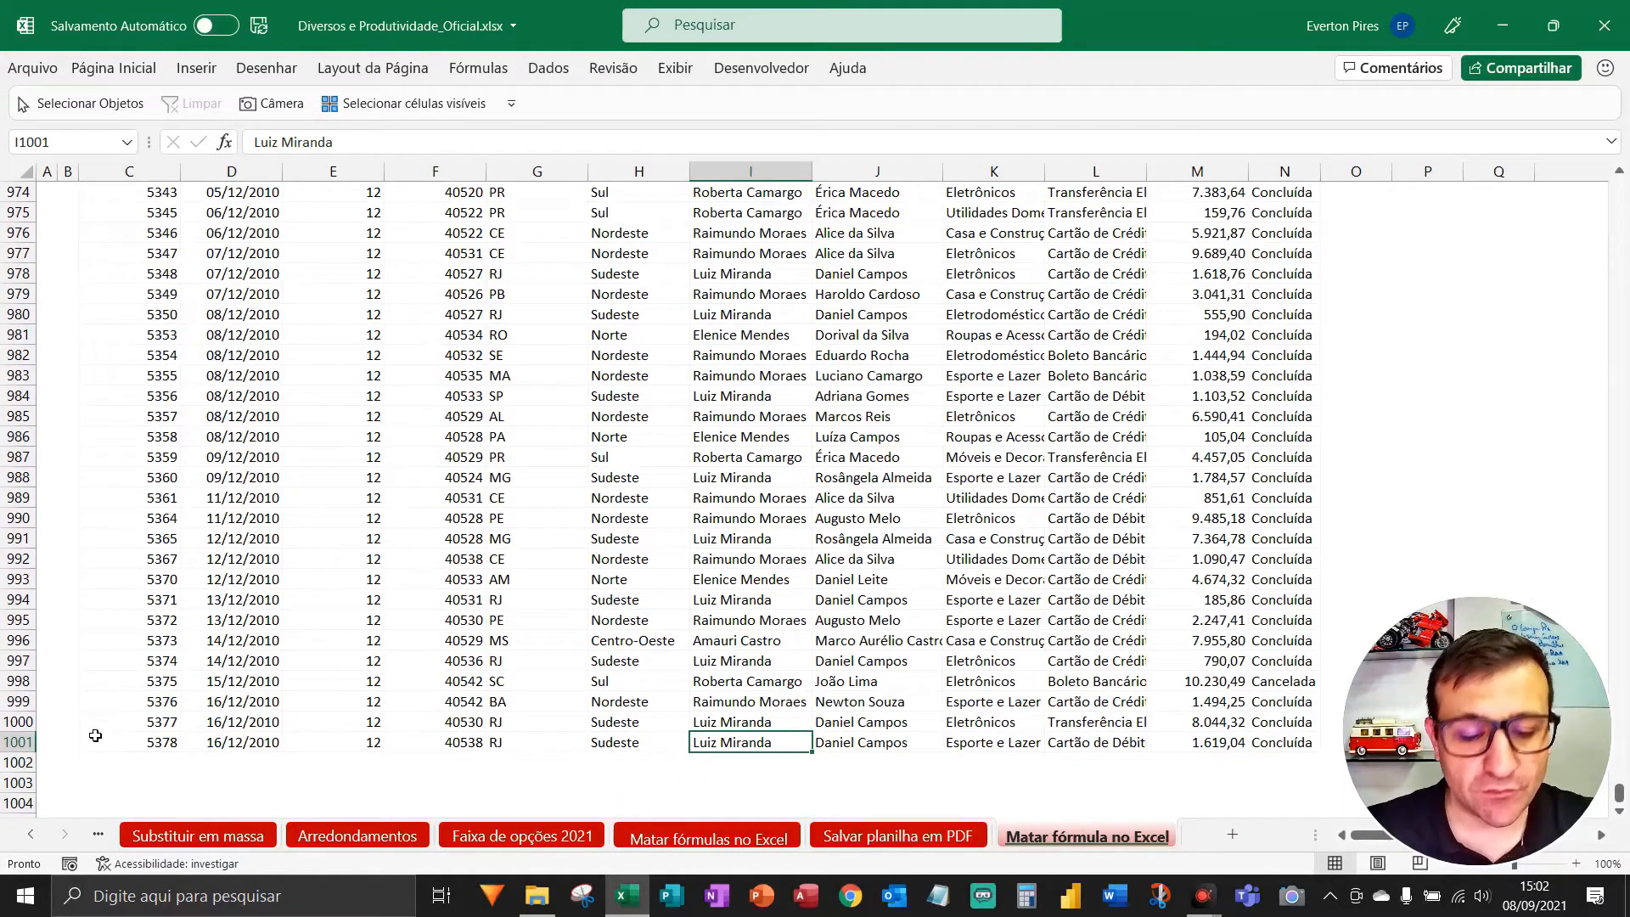
{"action": "key", "text": "F5"}
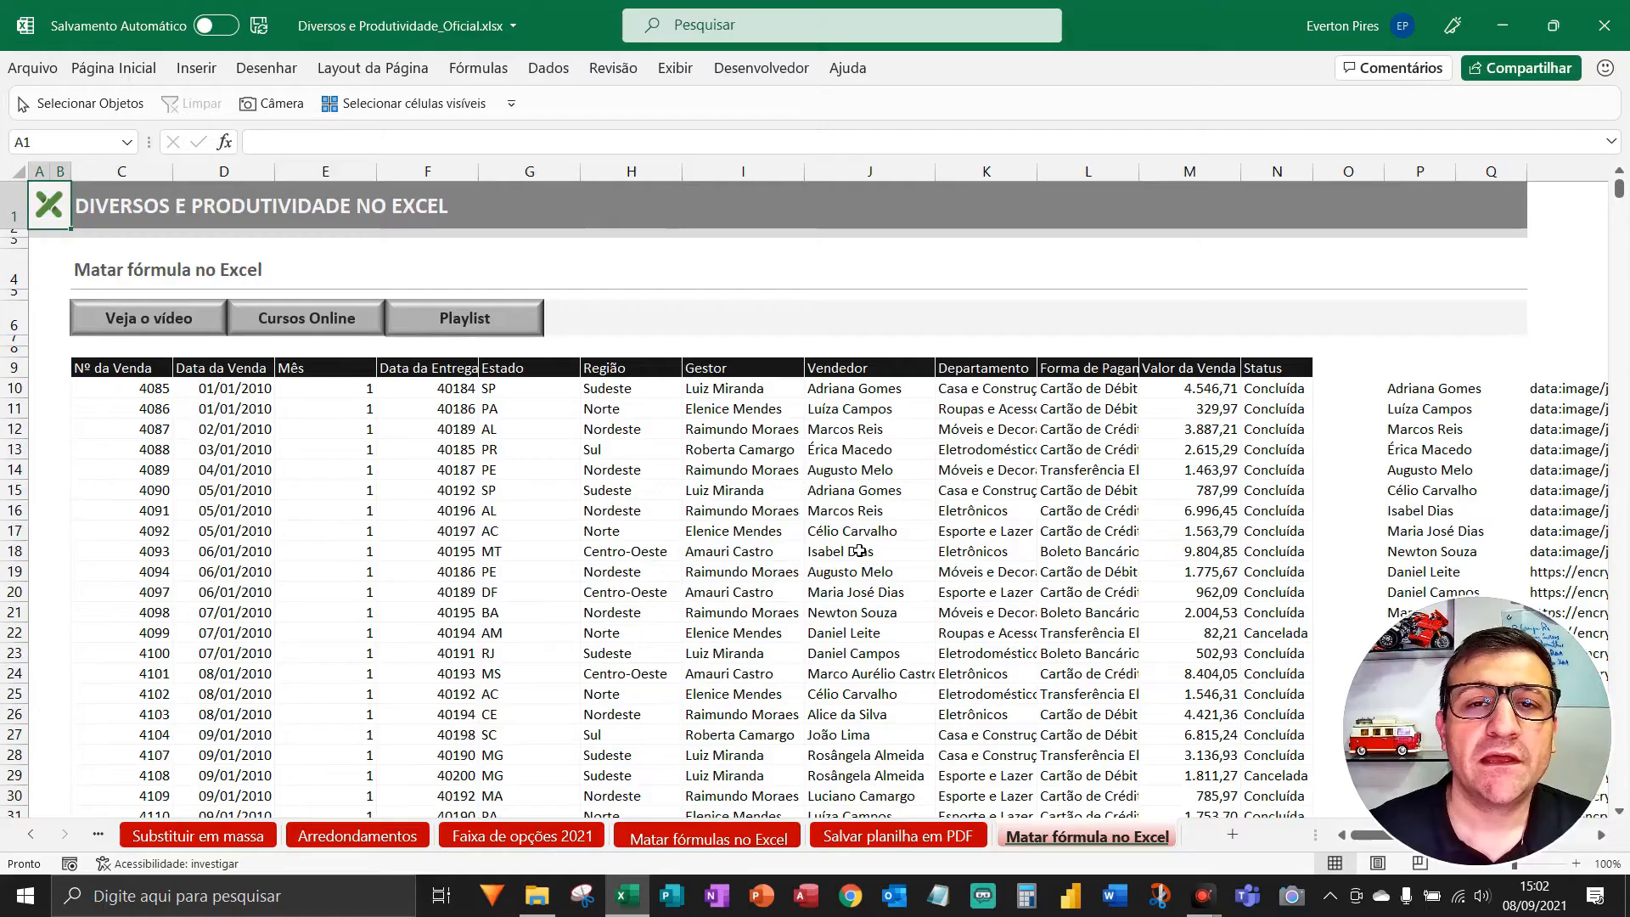
- Examine the separate list of unique sellers beside the sales table and the formula in P10 that generates it
{"action": "key", "text": "Right"}
{"action": "key", "text": "Right"}
{"action": "key", "text": "Right"}
{"action": "key", "text": "Right"}
{"action": "key", "text": "Right"}
{"action": "key", "text": "Right"}
{"action": "key", "text": "Right"}
{"action": "key", "text": "Right"}
{"action": "key", "text": "Right"}
{"action": "key", "text": "Right"}
{"action": "key", "text": "Right"}
{"action": "key", "text": "Right"}
{"action": "key", "text": "Right"}
{"action": "key", "text": "Right"}
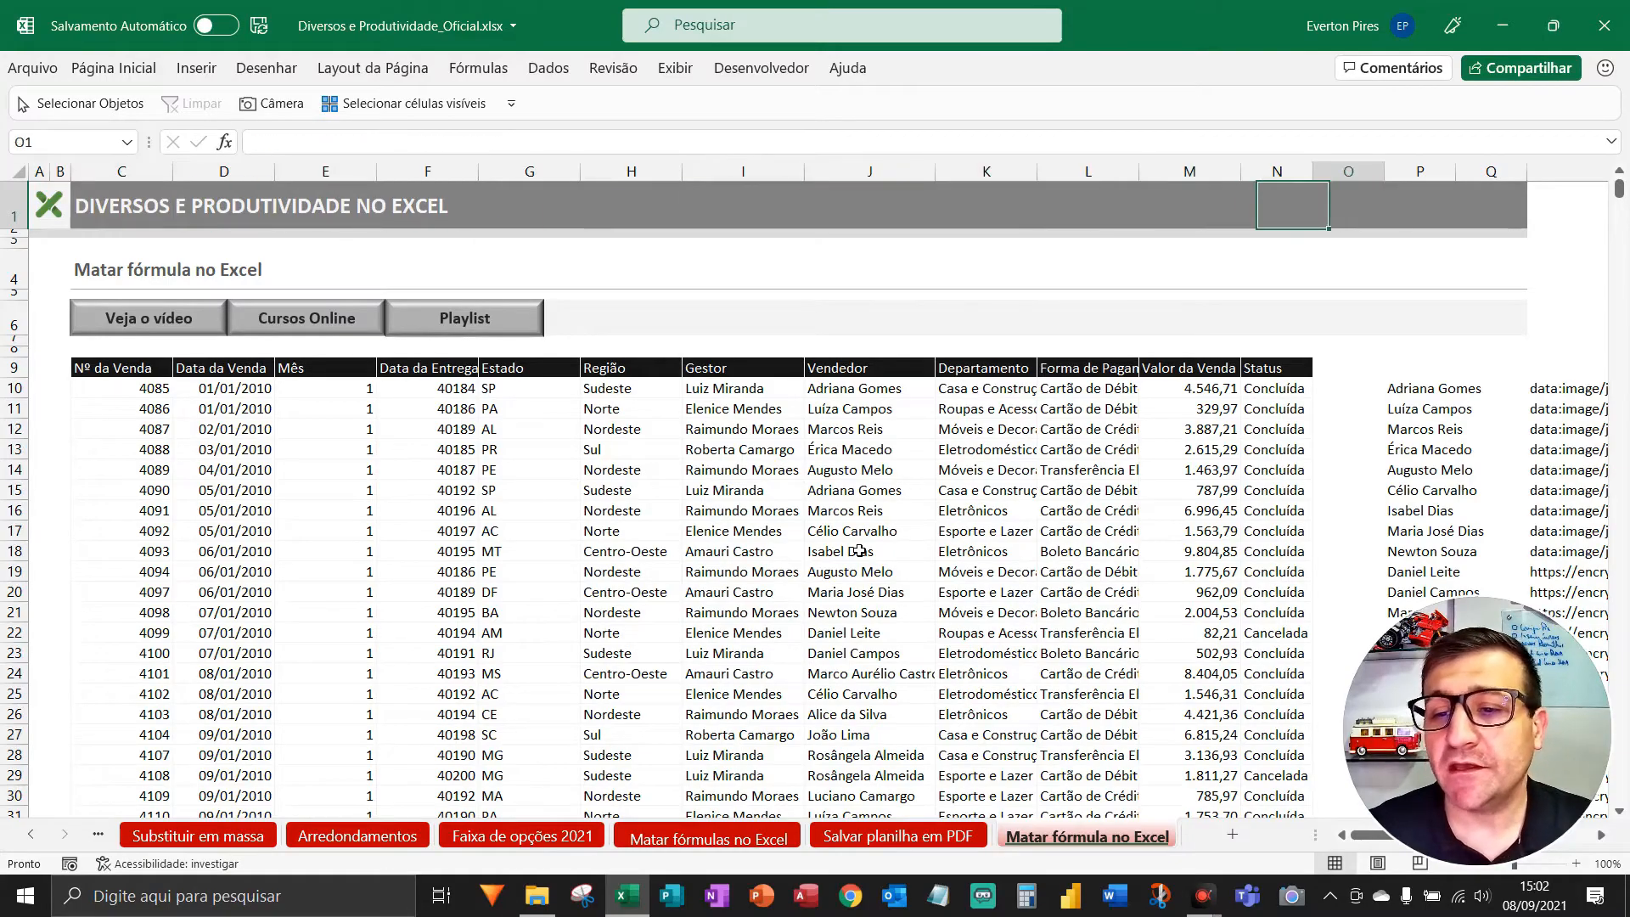
{"action": "key", "text": "Right"}
{"action": "key", "text": "Right"}
{"action": "key", "text": "Right"}
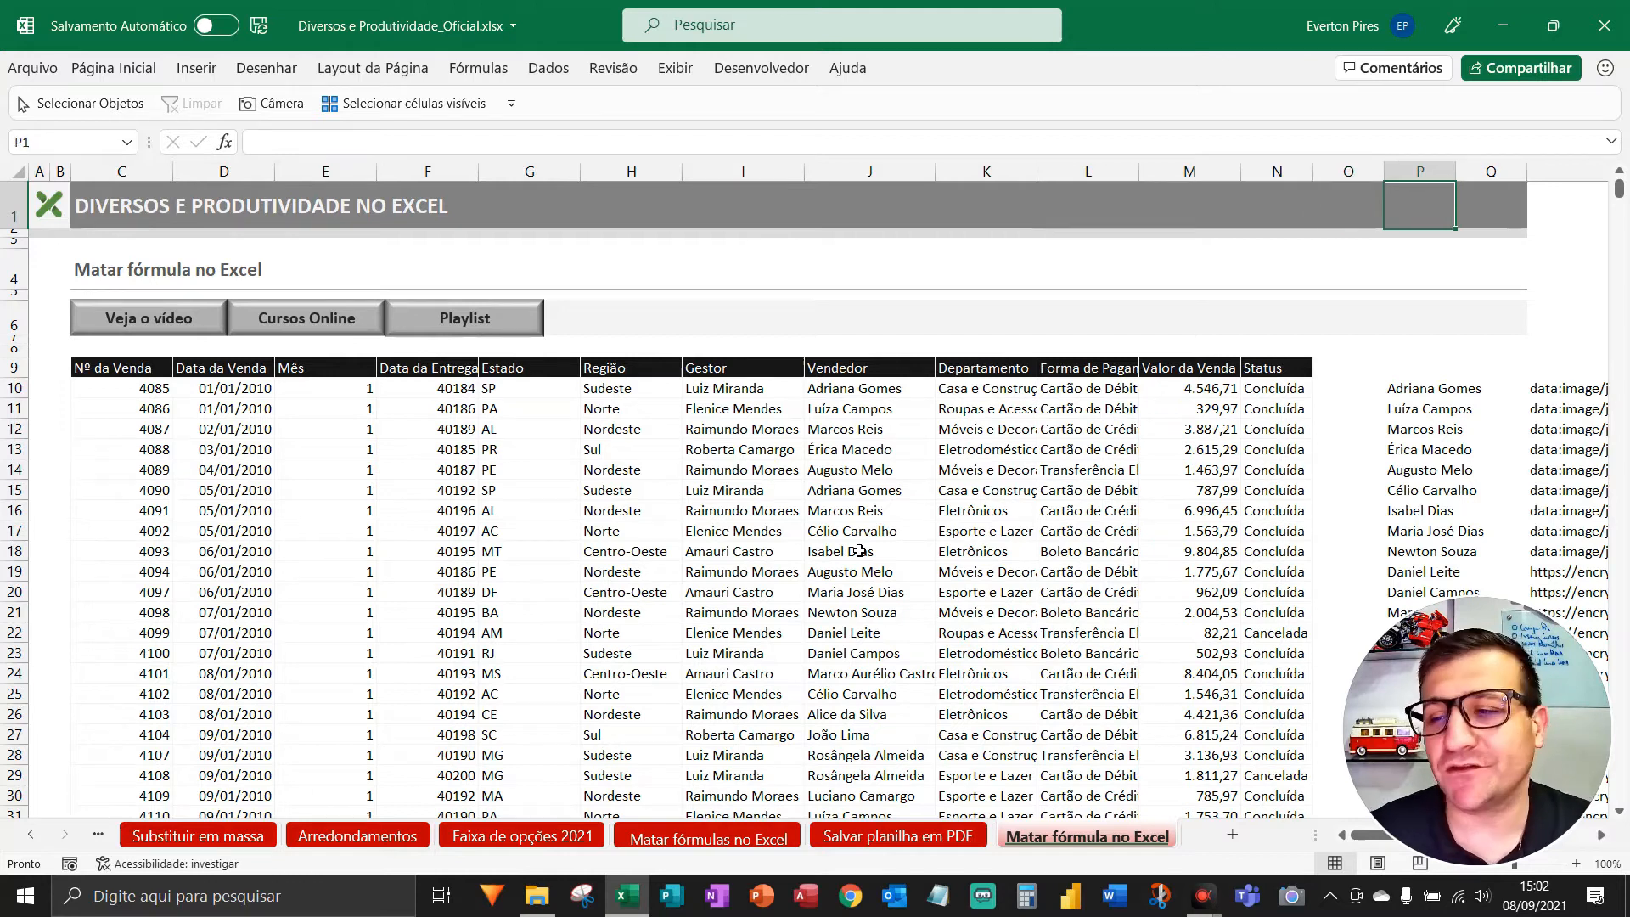
{"action": "key", "text": "Left"}
{"action": "key", "text": "Down"}
{"action": "key", "text": "Down"}
{"action": "key", "text": "Down"}
{"action": "key", "text": "Down"}
{"action": "key", "text": "Down"}
{"action": "key", "text": "Down"}
{"action": "key", "text": "Down"}
{"action": "key", "text": "Down"}
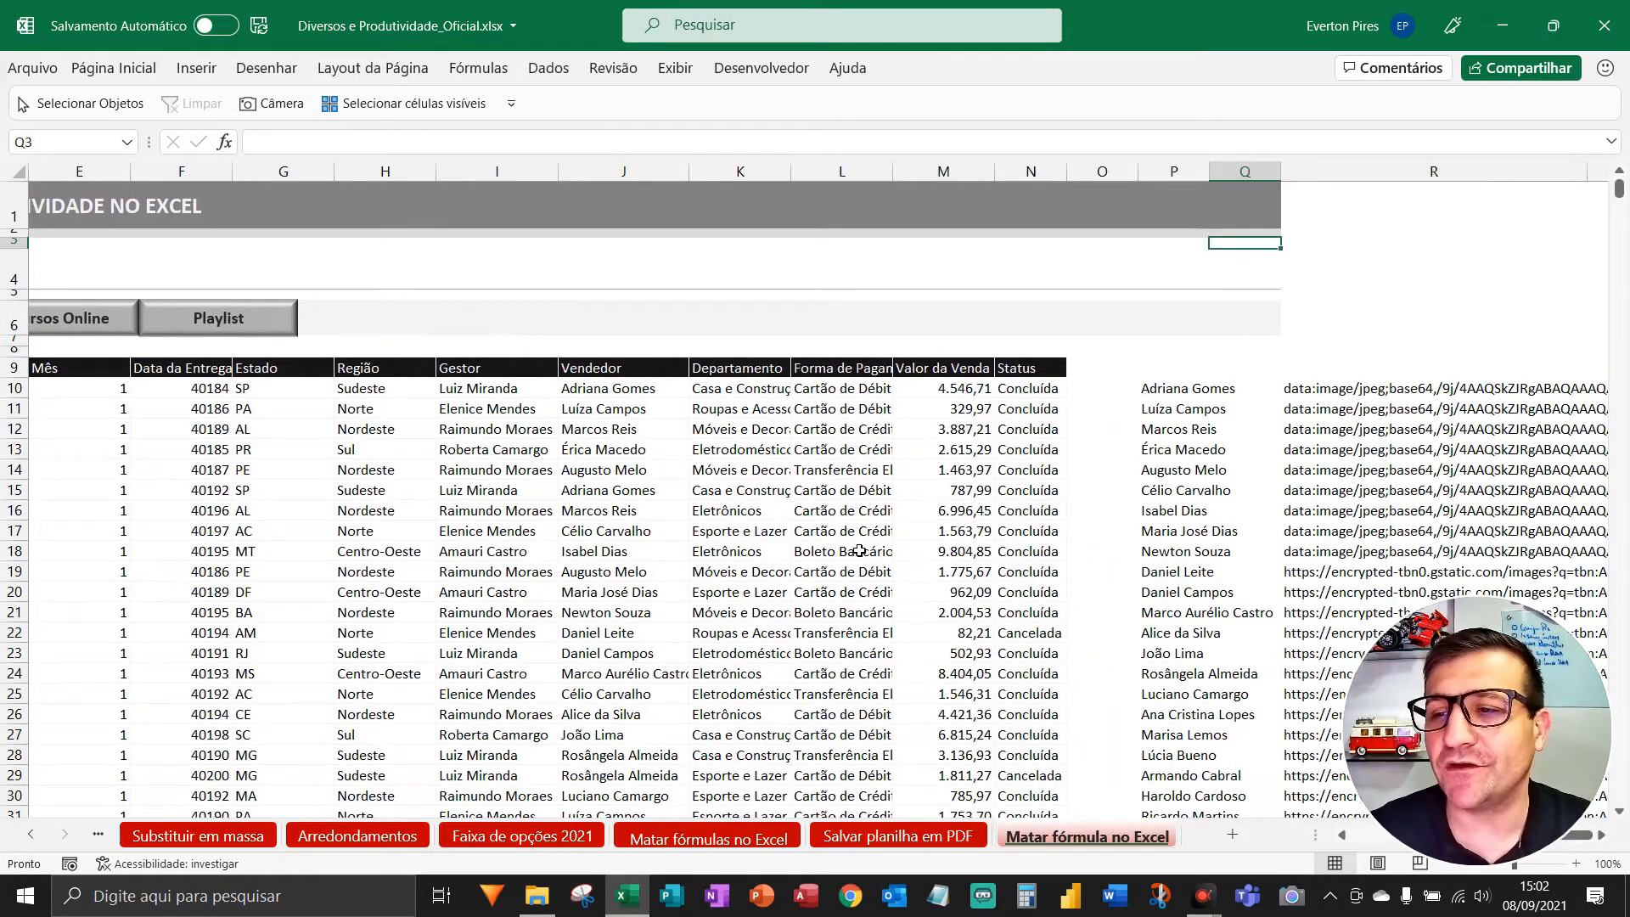
{"action": "key", "text": "Left"}
{"action": "key", "text": "Down"}
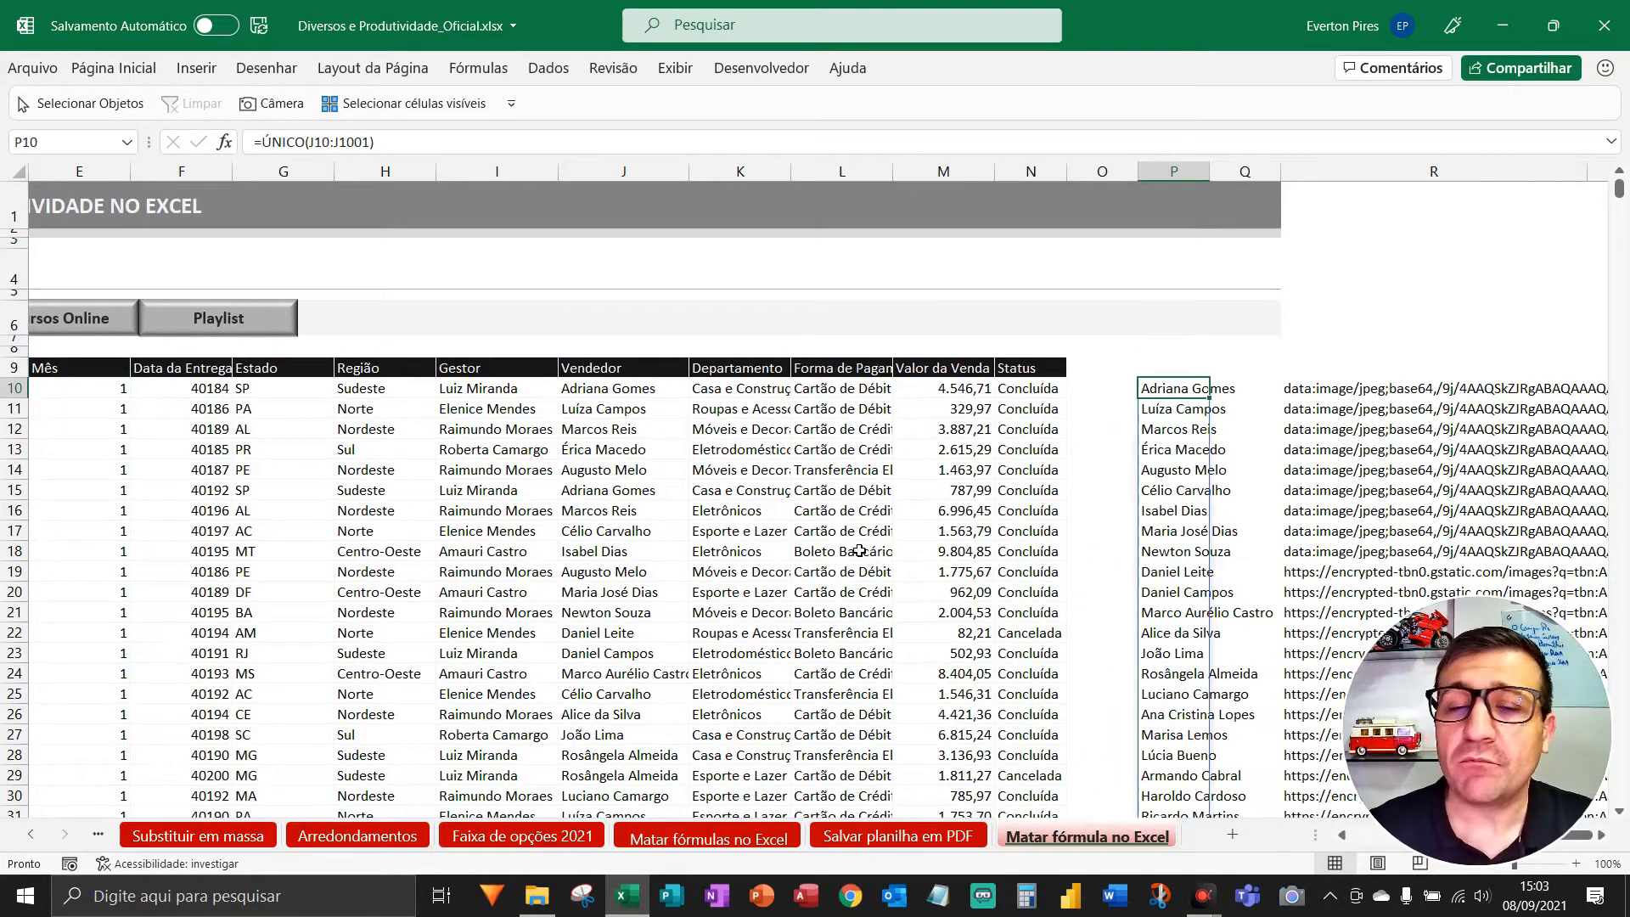
{"action": "key", "text": "ctrl+shift+Down"}
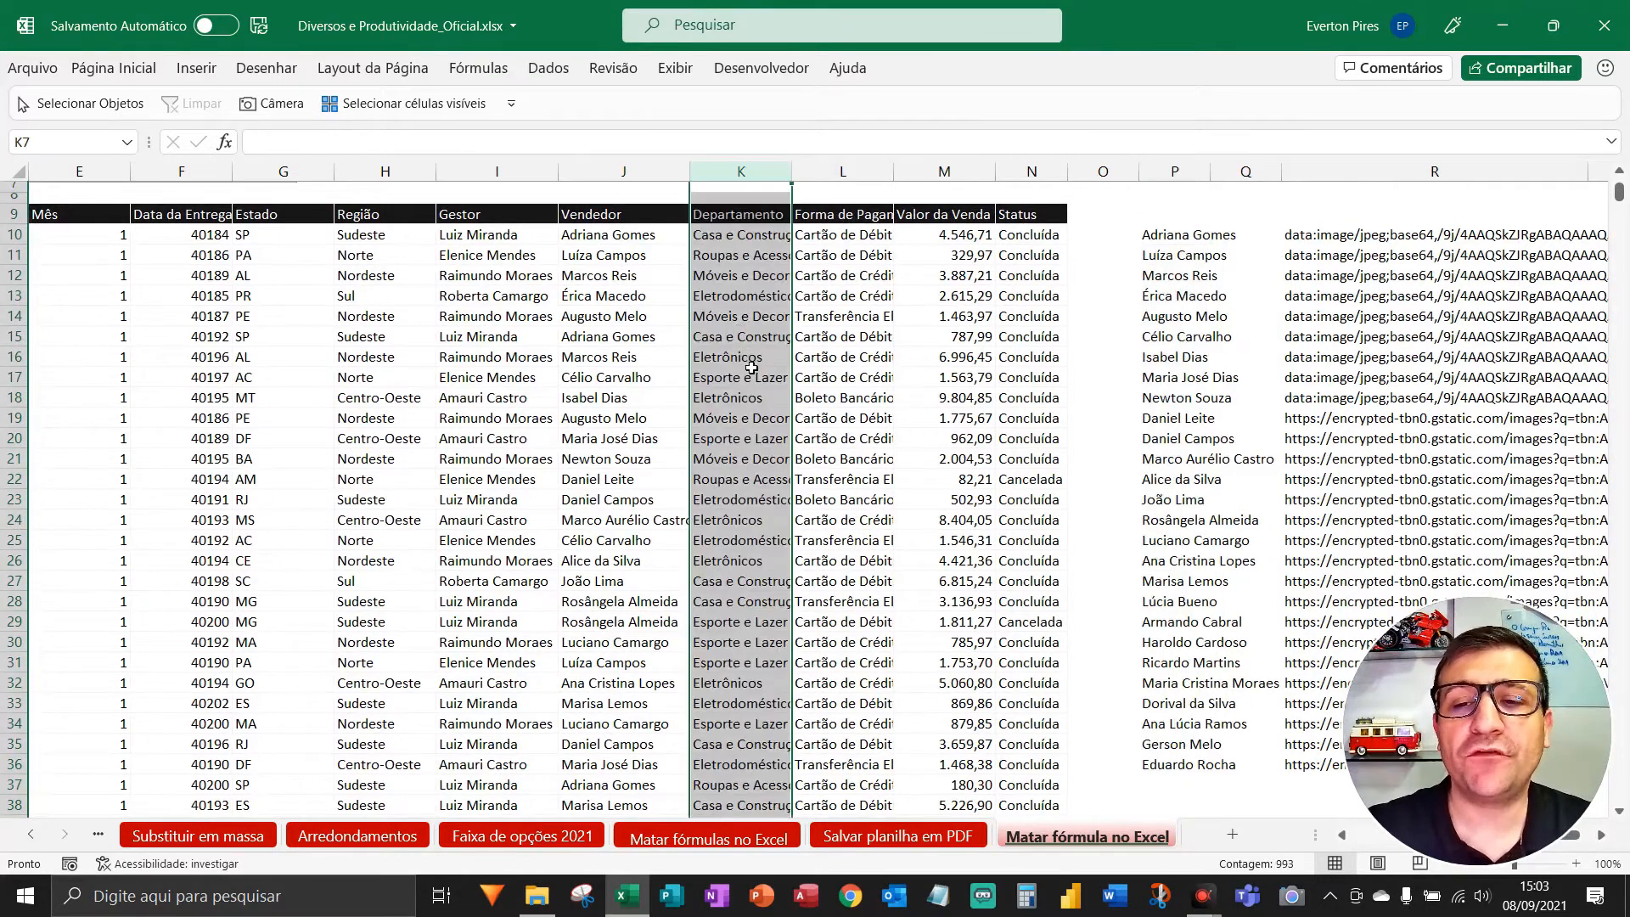
- Insert a blank column between Vendedor and Departamento and enter "Link Foto" as its header in K9
{"action": "left_click", "coordinate": [752, 359]}
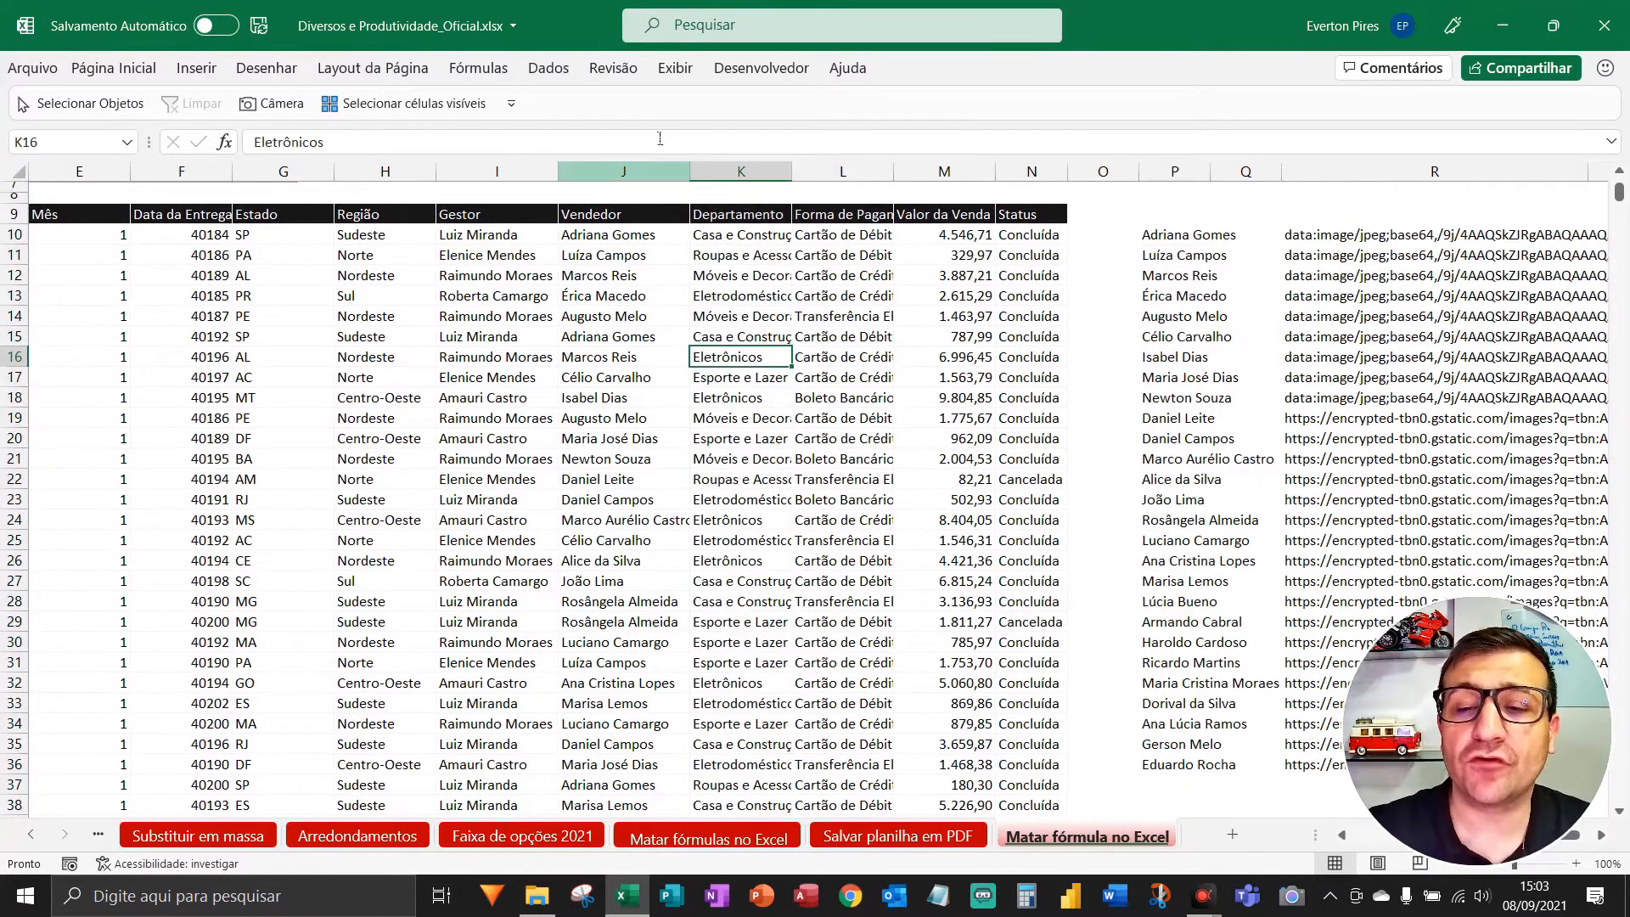
{"action": "left_click", "coordinate": [731, 175]}
{"action": "key", "text": "ctrl+plus"}
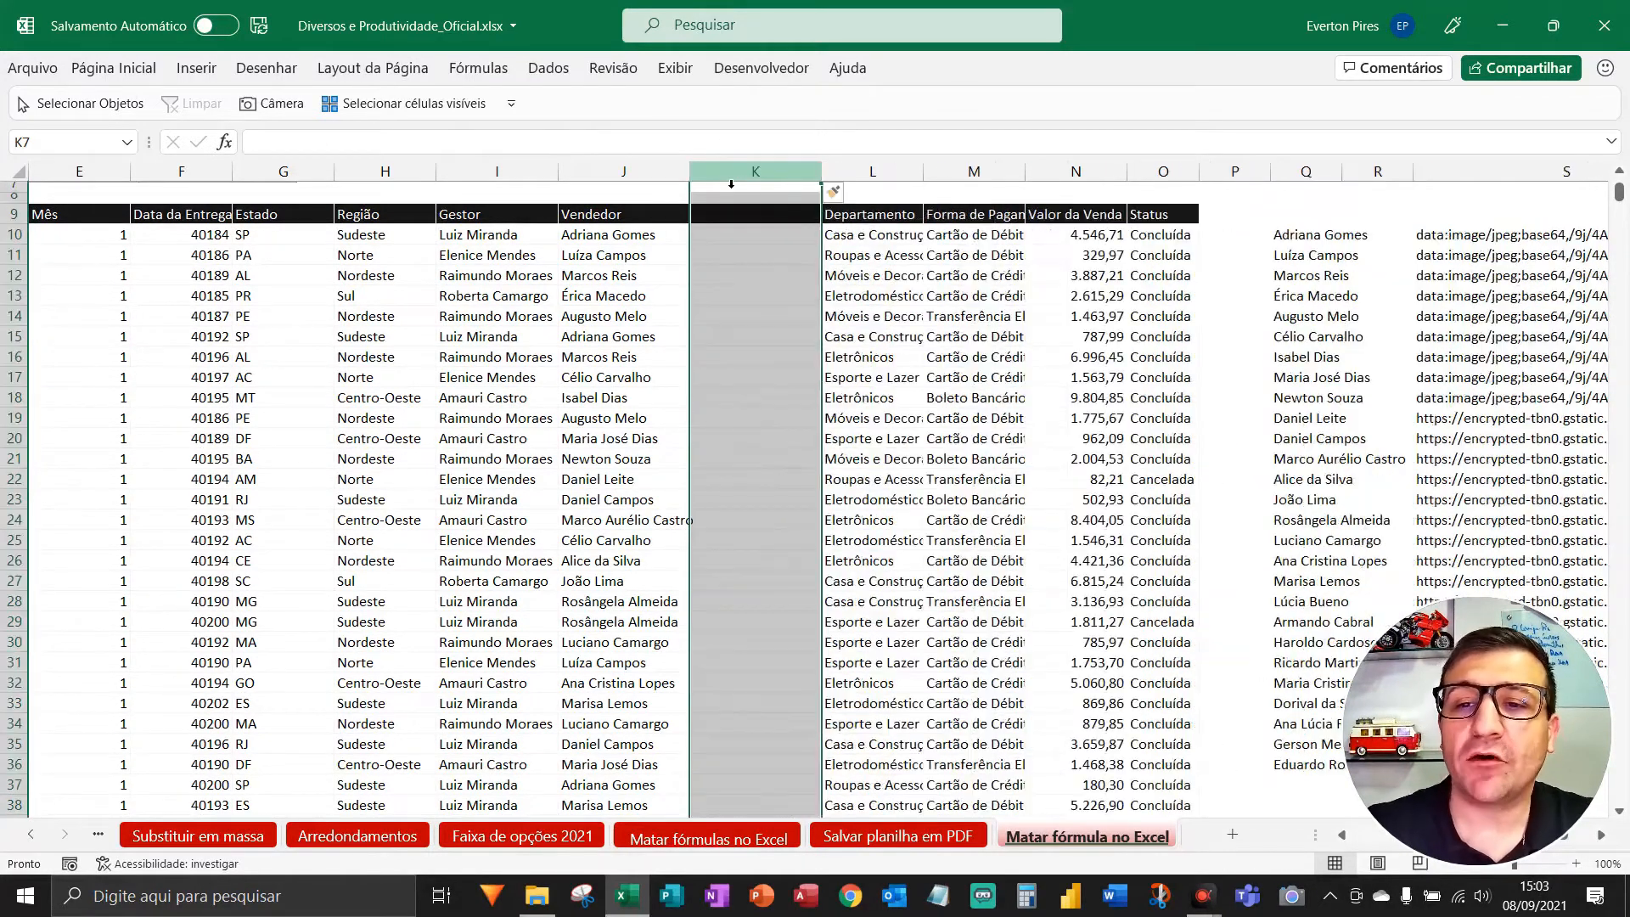
{"action": "left_click", "coordinate": [728, 219]}
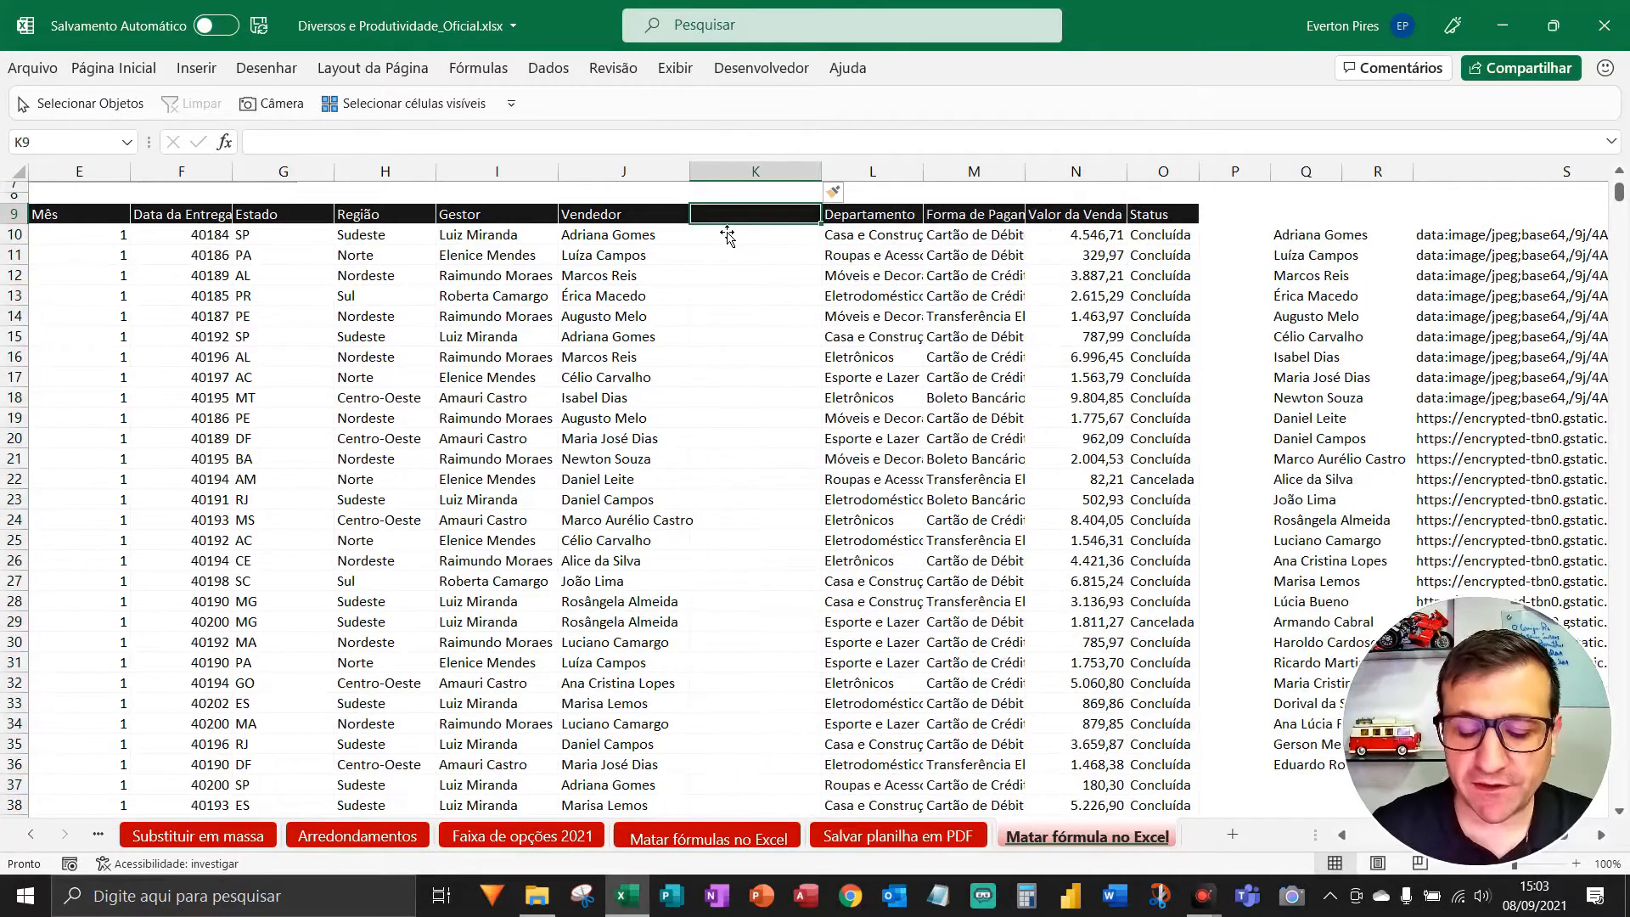
{"action": "type", "text": "Link Foto"}
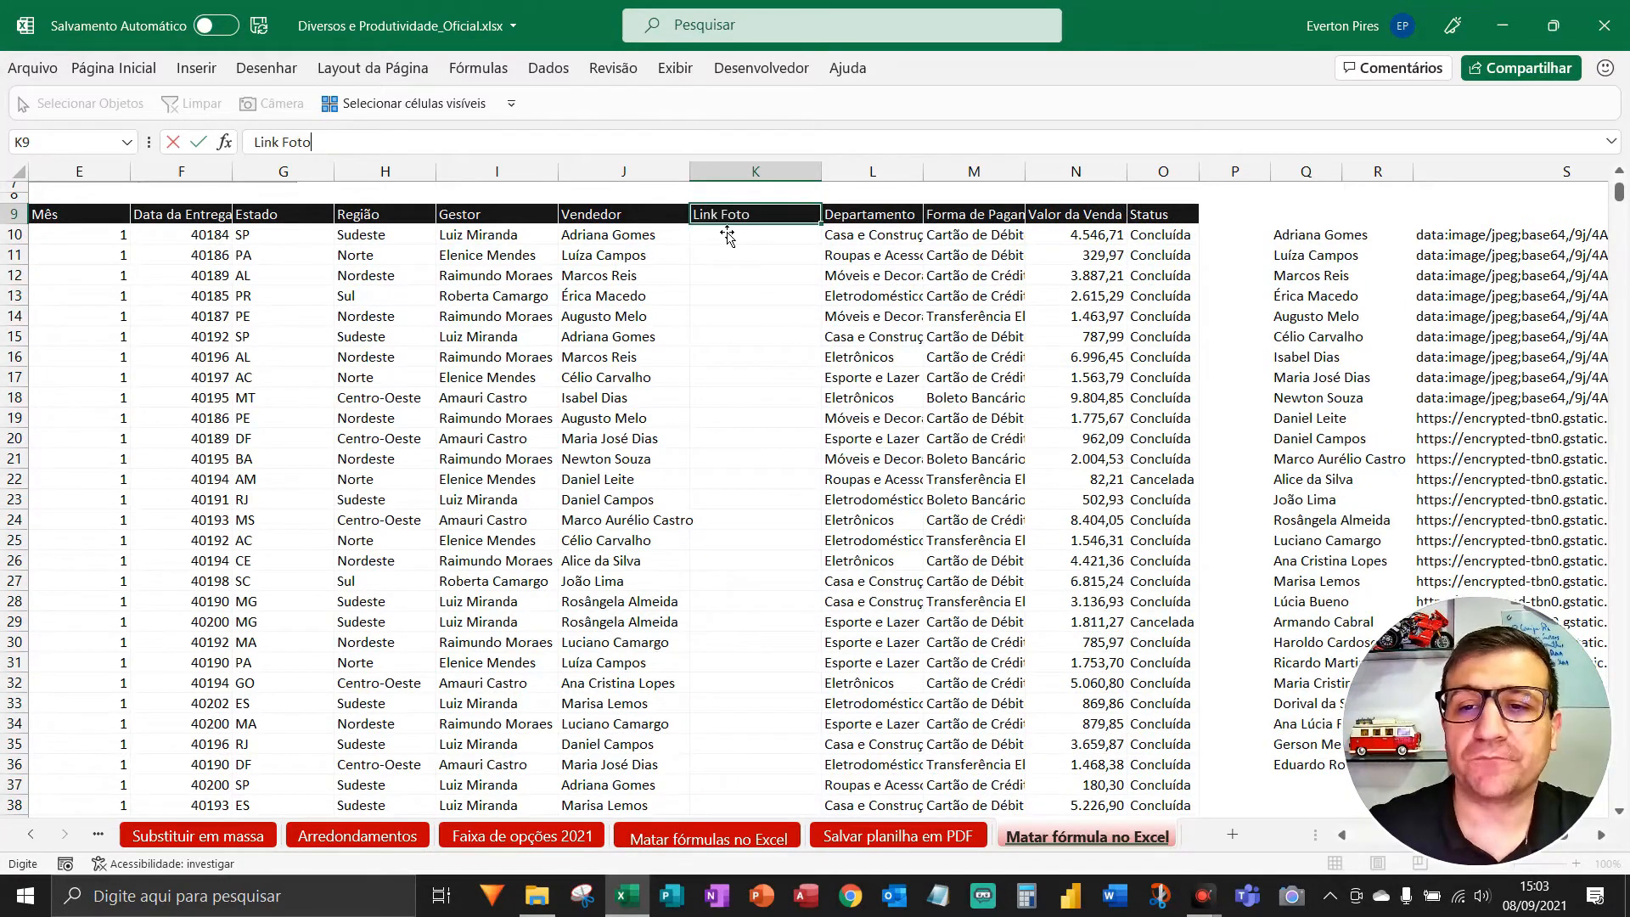
{"action": "left_click", "coordinate": [752, 365]}
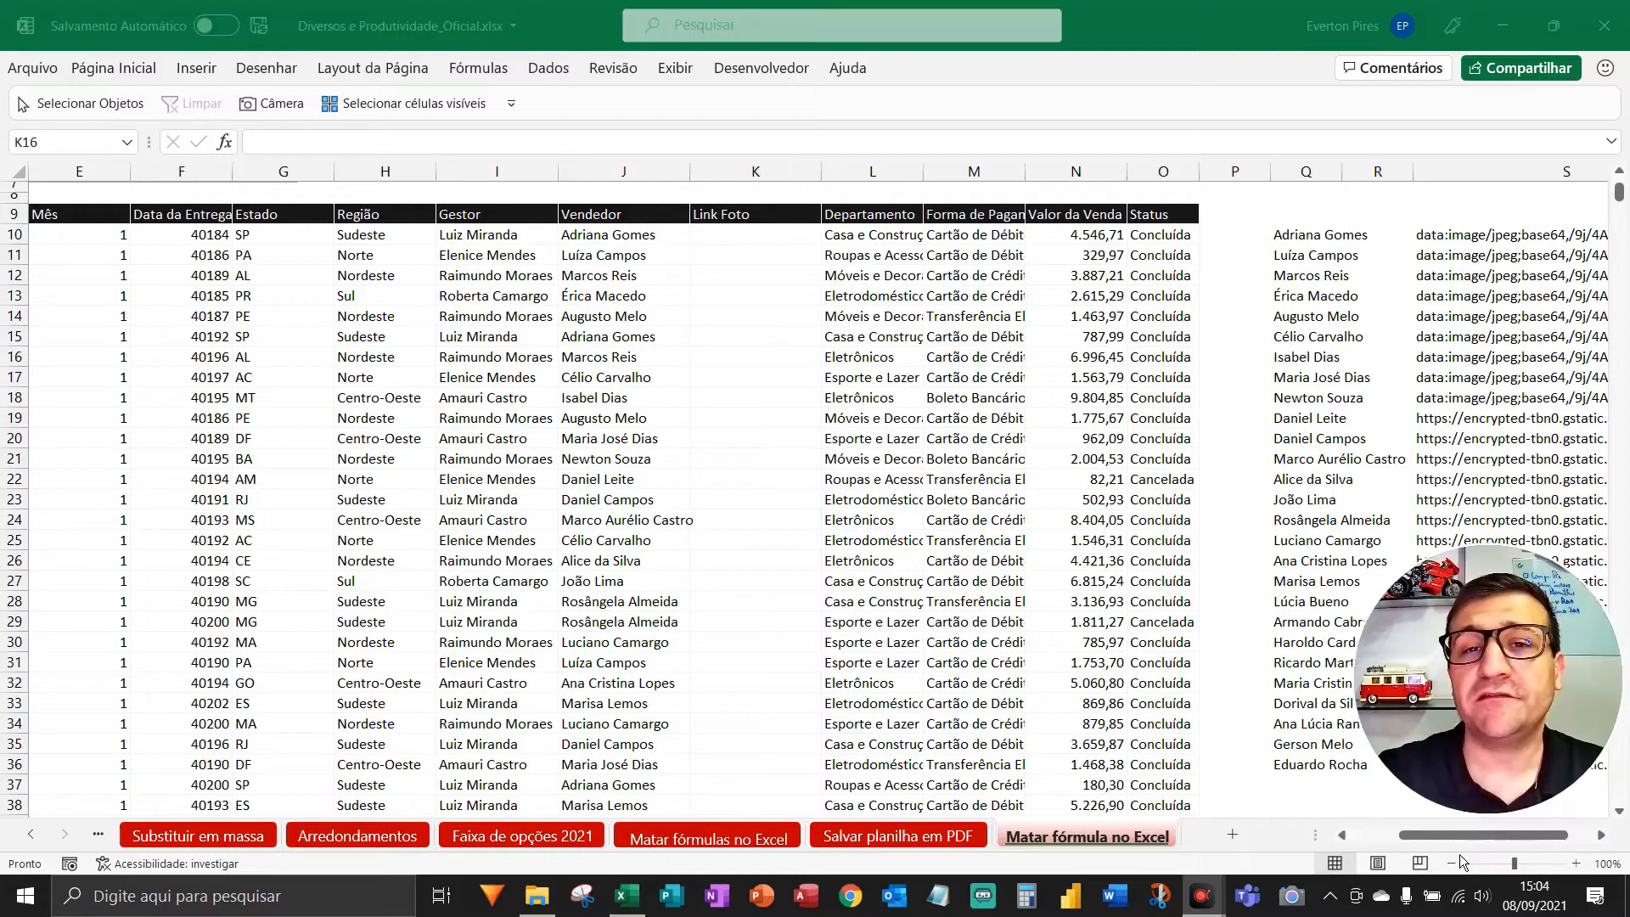
{"action": "left_click", "coordinate": [1450, 842]}
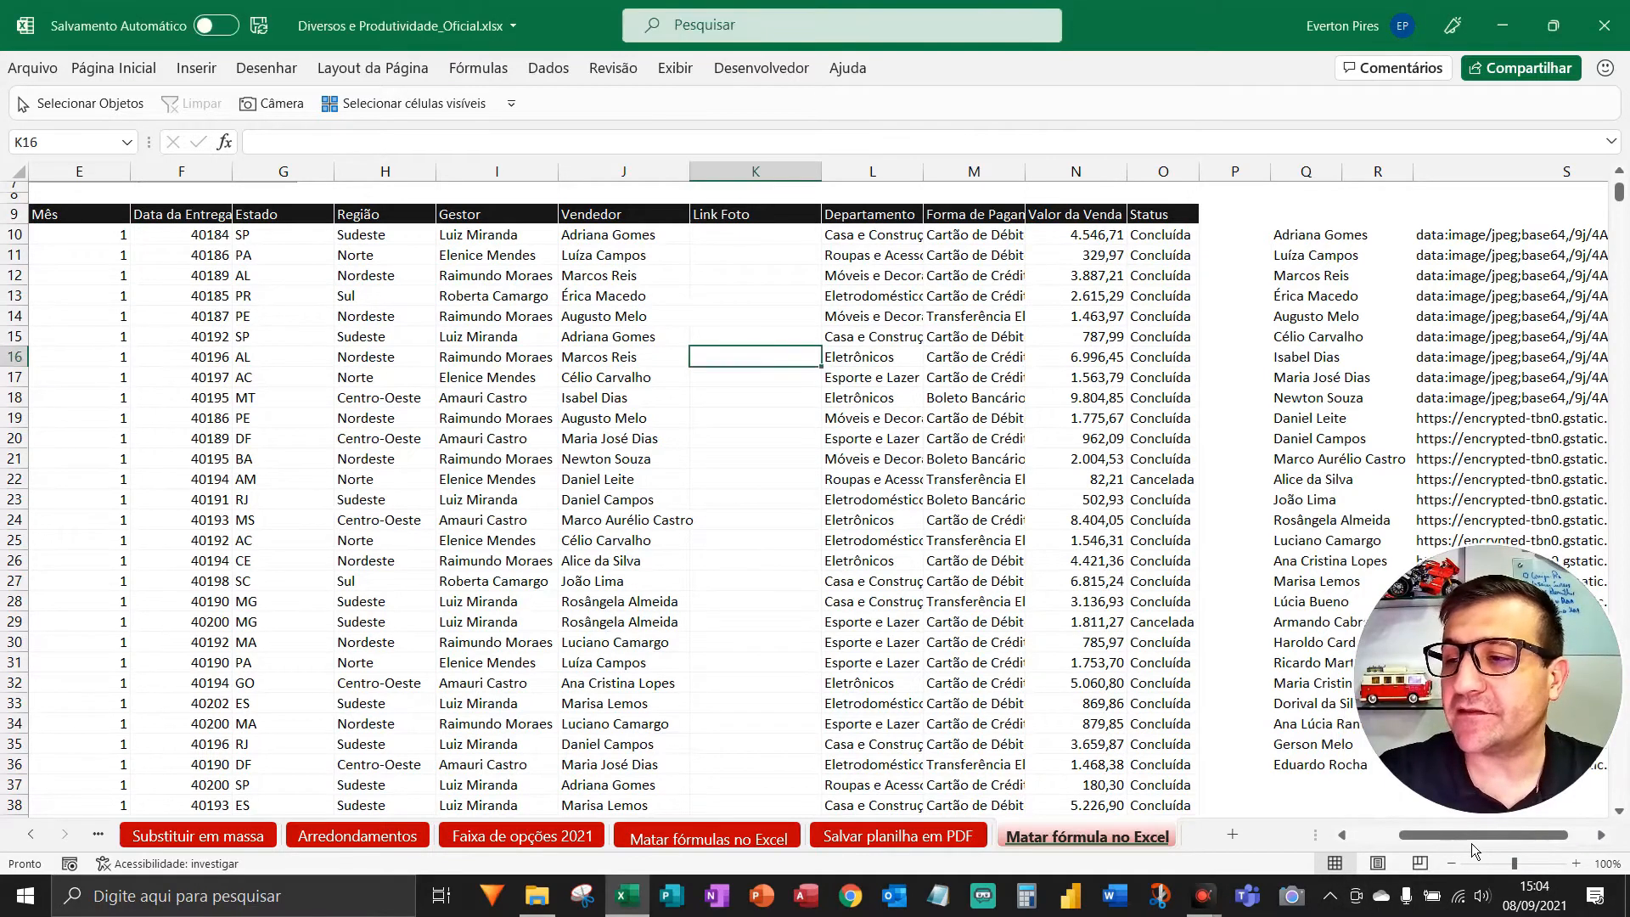
{"action": "left_click_drag", "start_coordinate": [1468, 843], "coordinate": [1499, 843]}
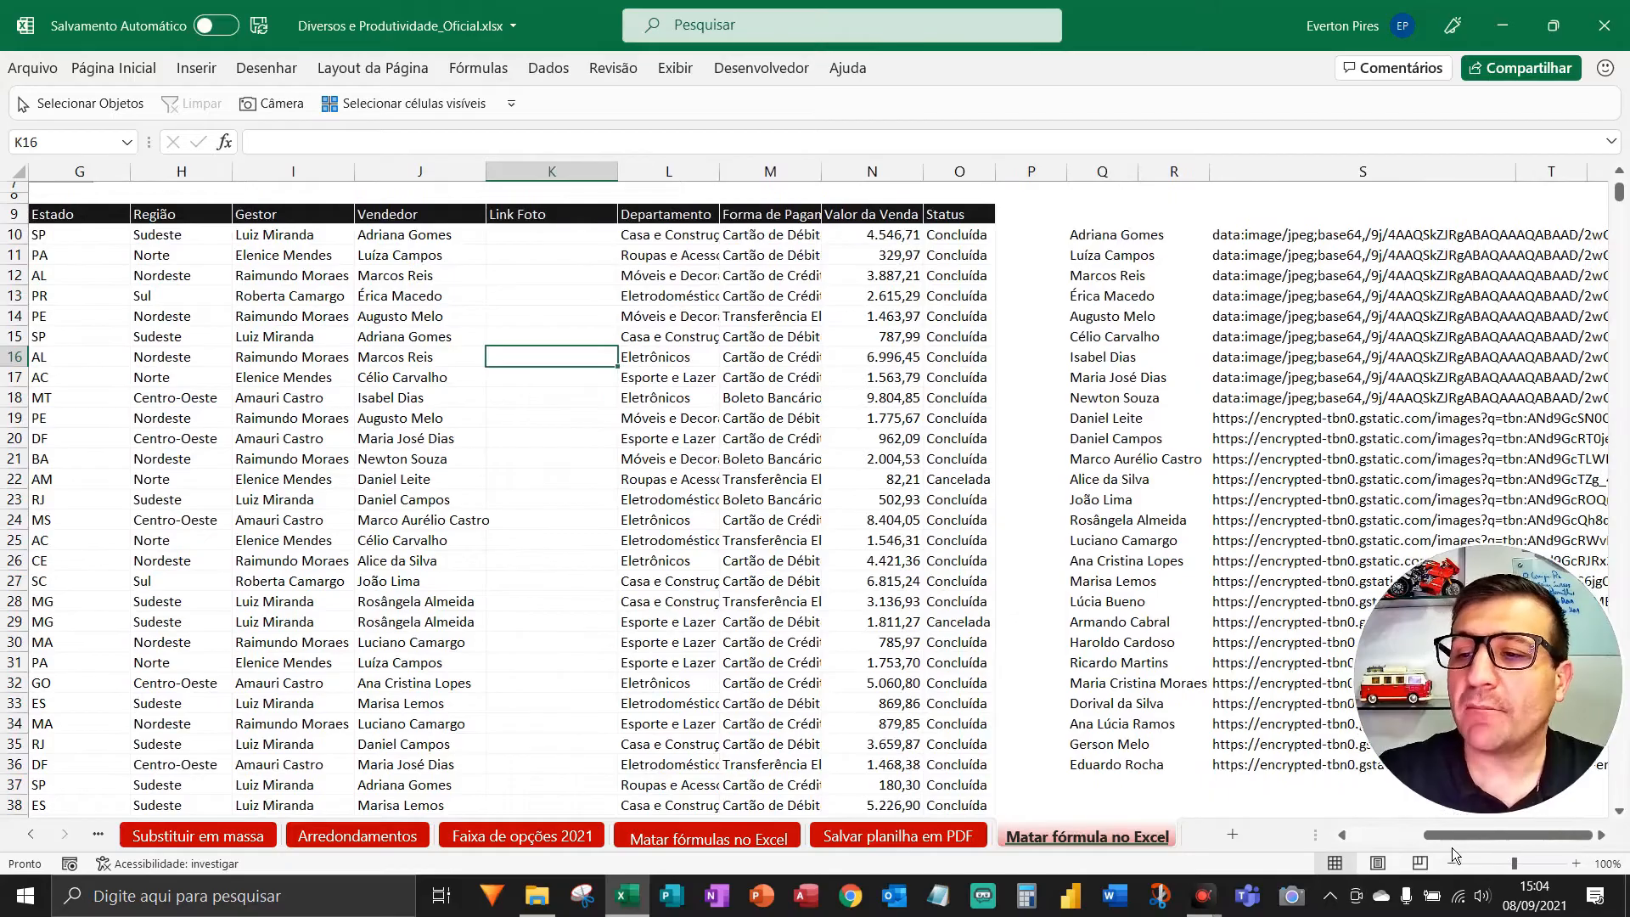
{"action": "key", "text": "F5"}
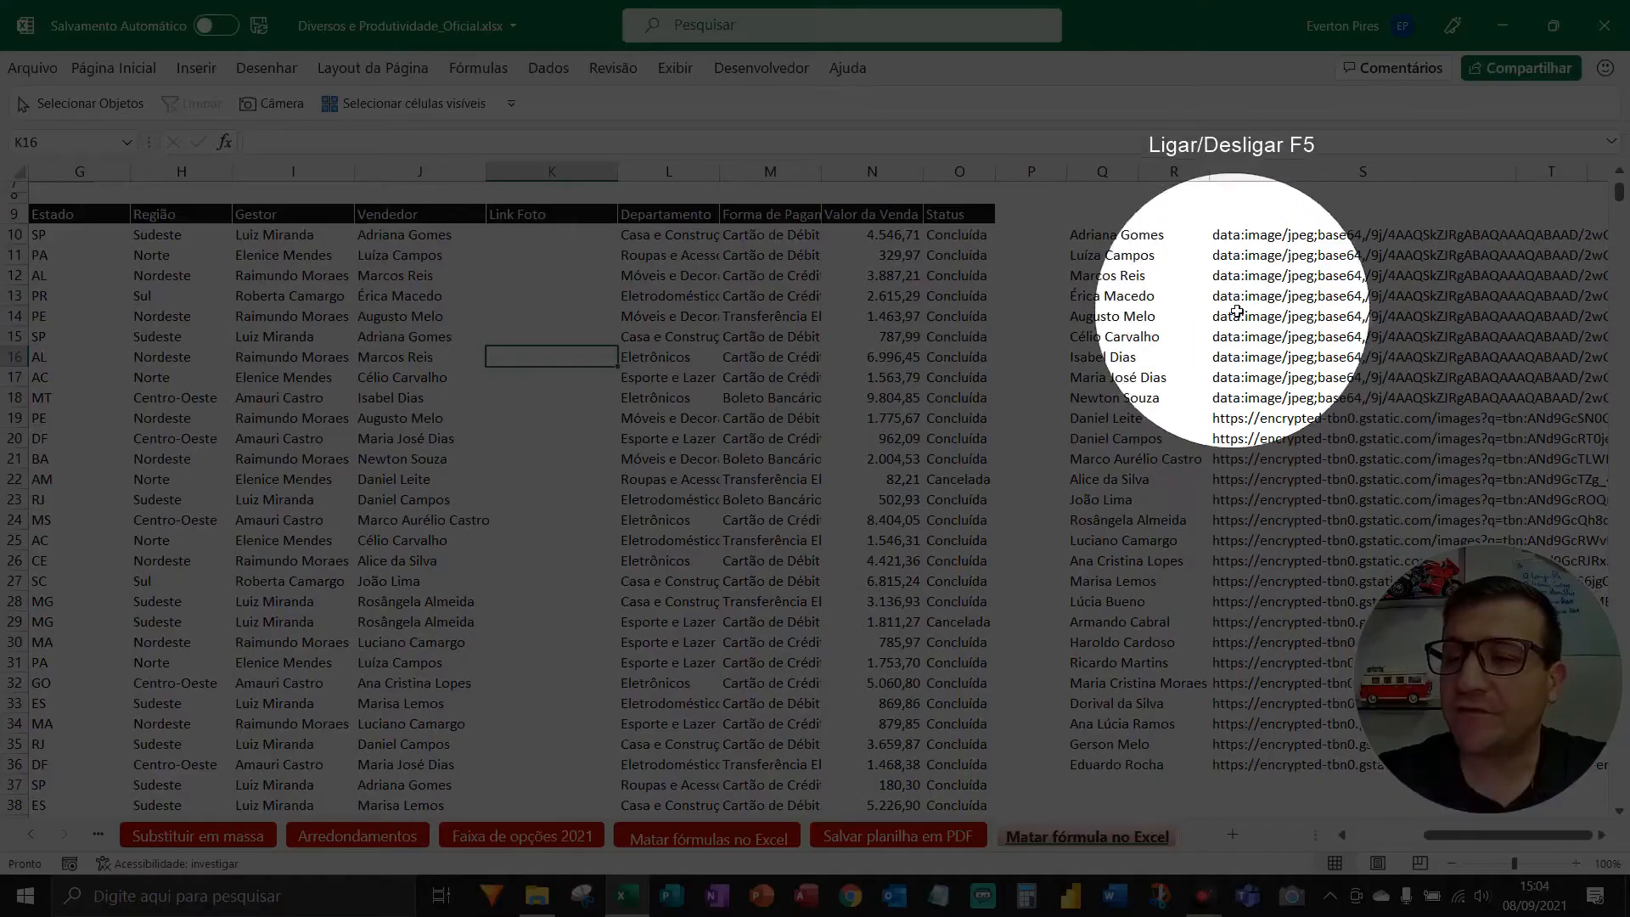
{"action": "key", "text": "F5"}
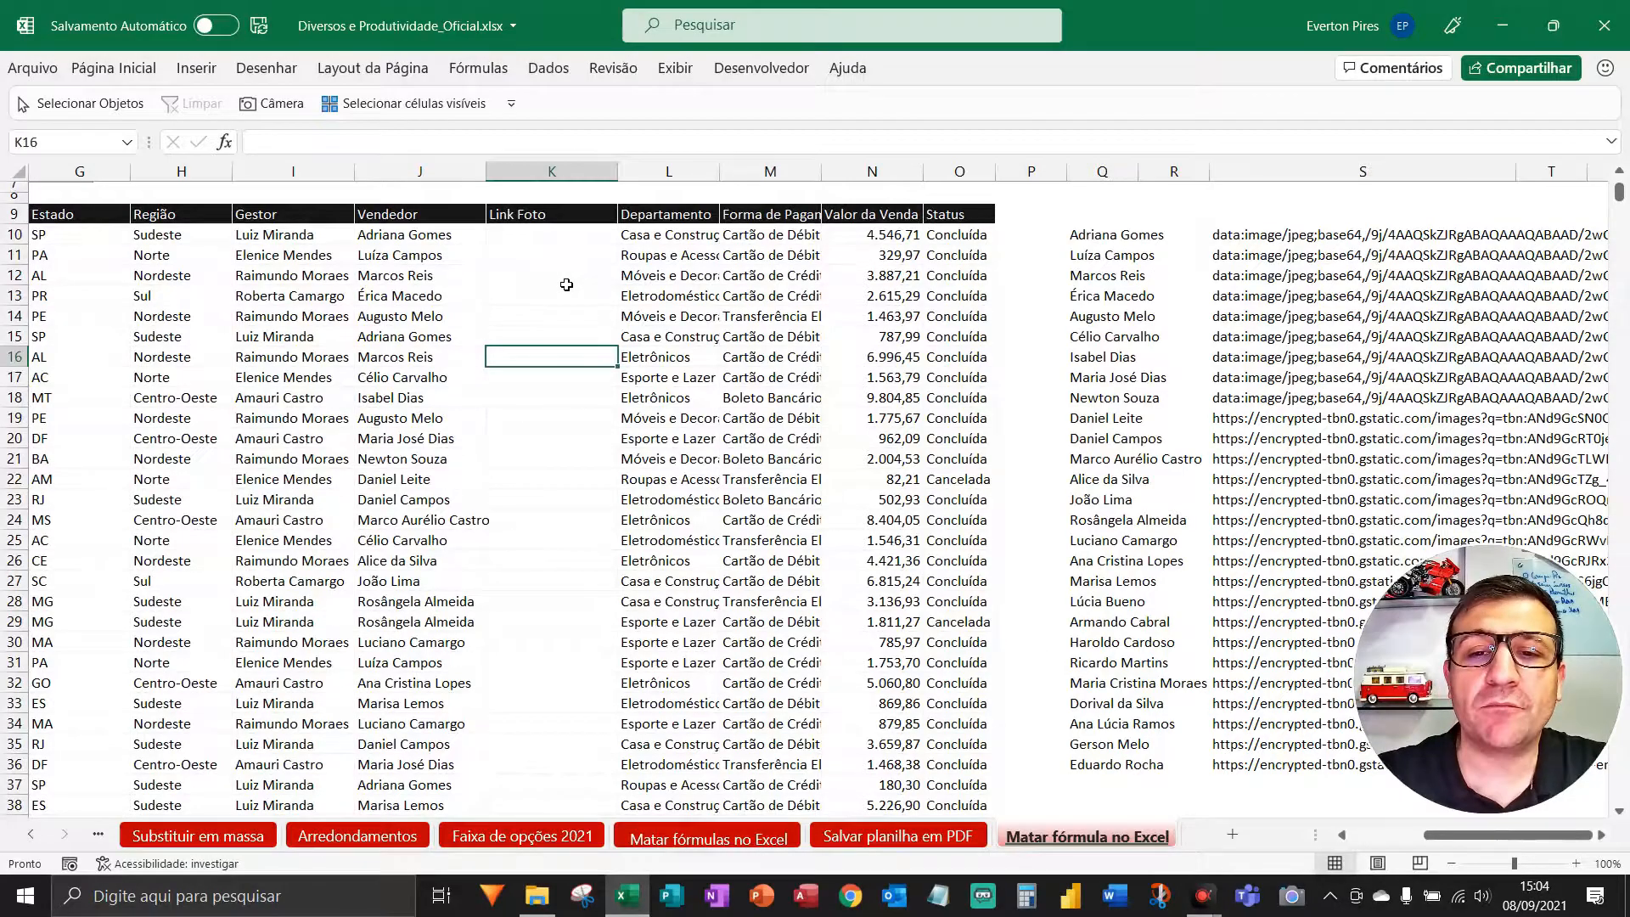
{"action": "key", "text": "F5"}
{"action": "key", "text": "F5"}
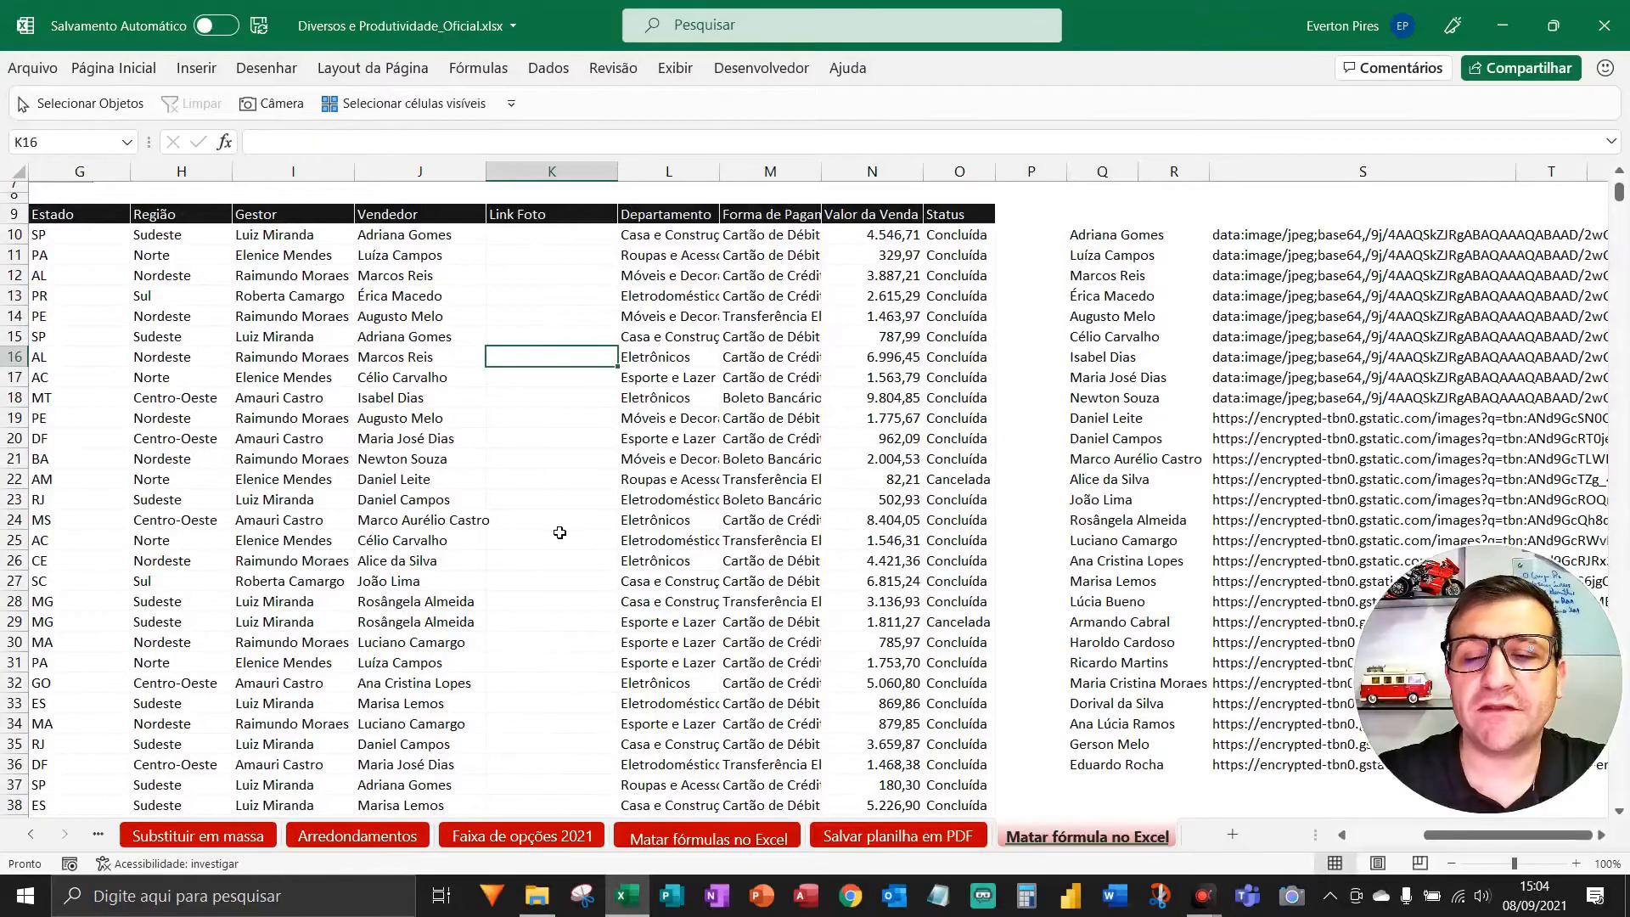
- Enter the lookup formula =PROCV(J10;Q10:R36;2;0) in K10 to fetch the seller's photo link
{"action": "left_click", "coordinate": [535, 244]}
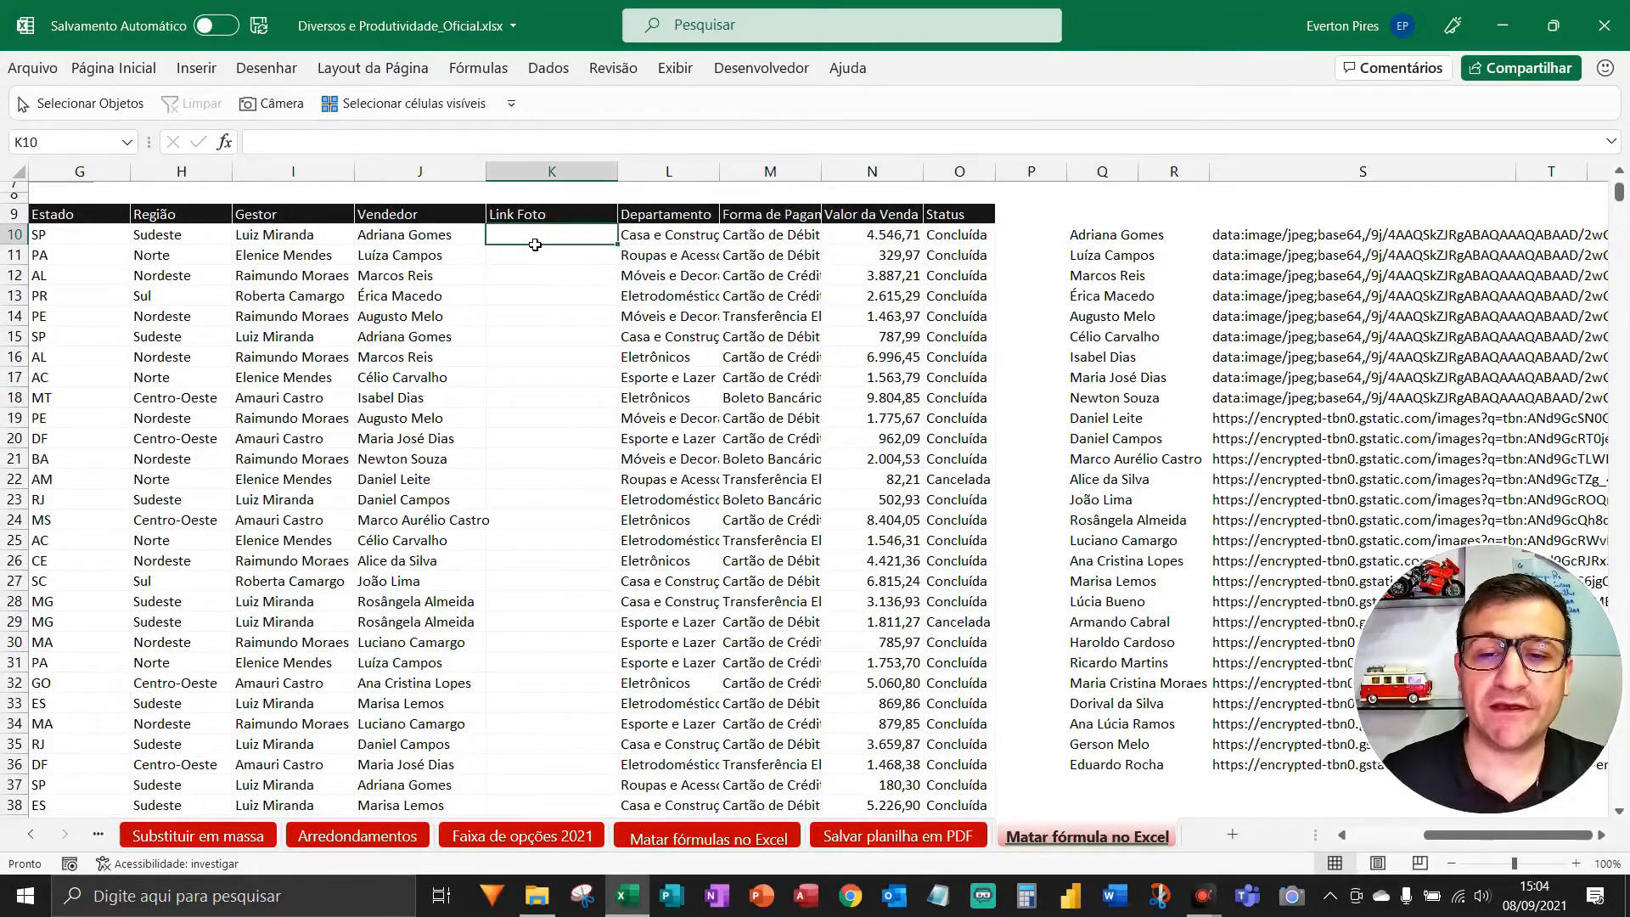
{"action": "type", "text": "=pr"}
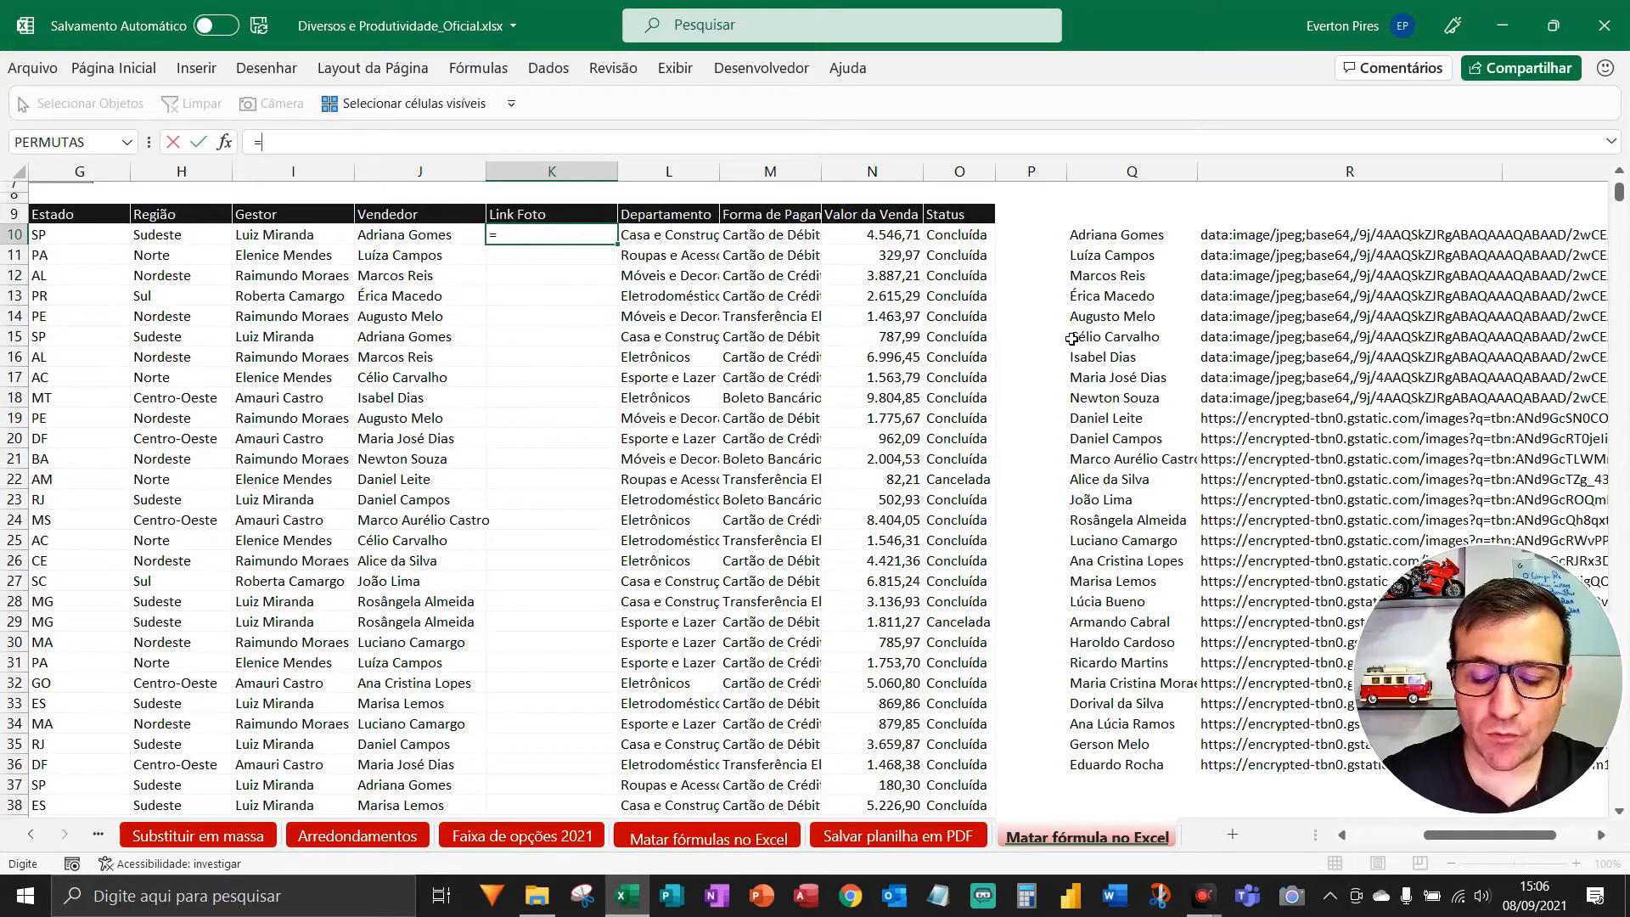
{"action": "type", "text": "procv("}
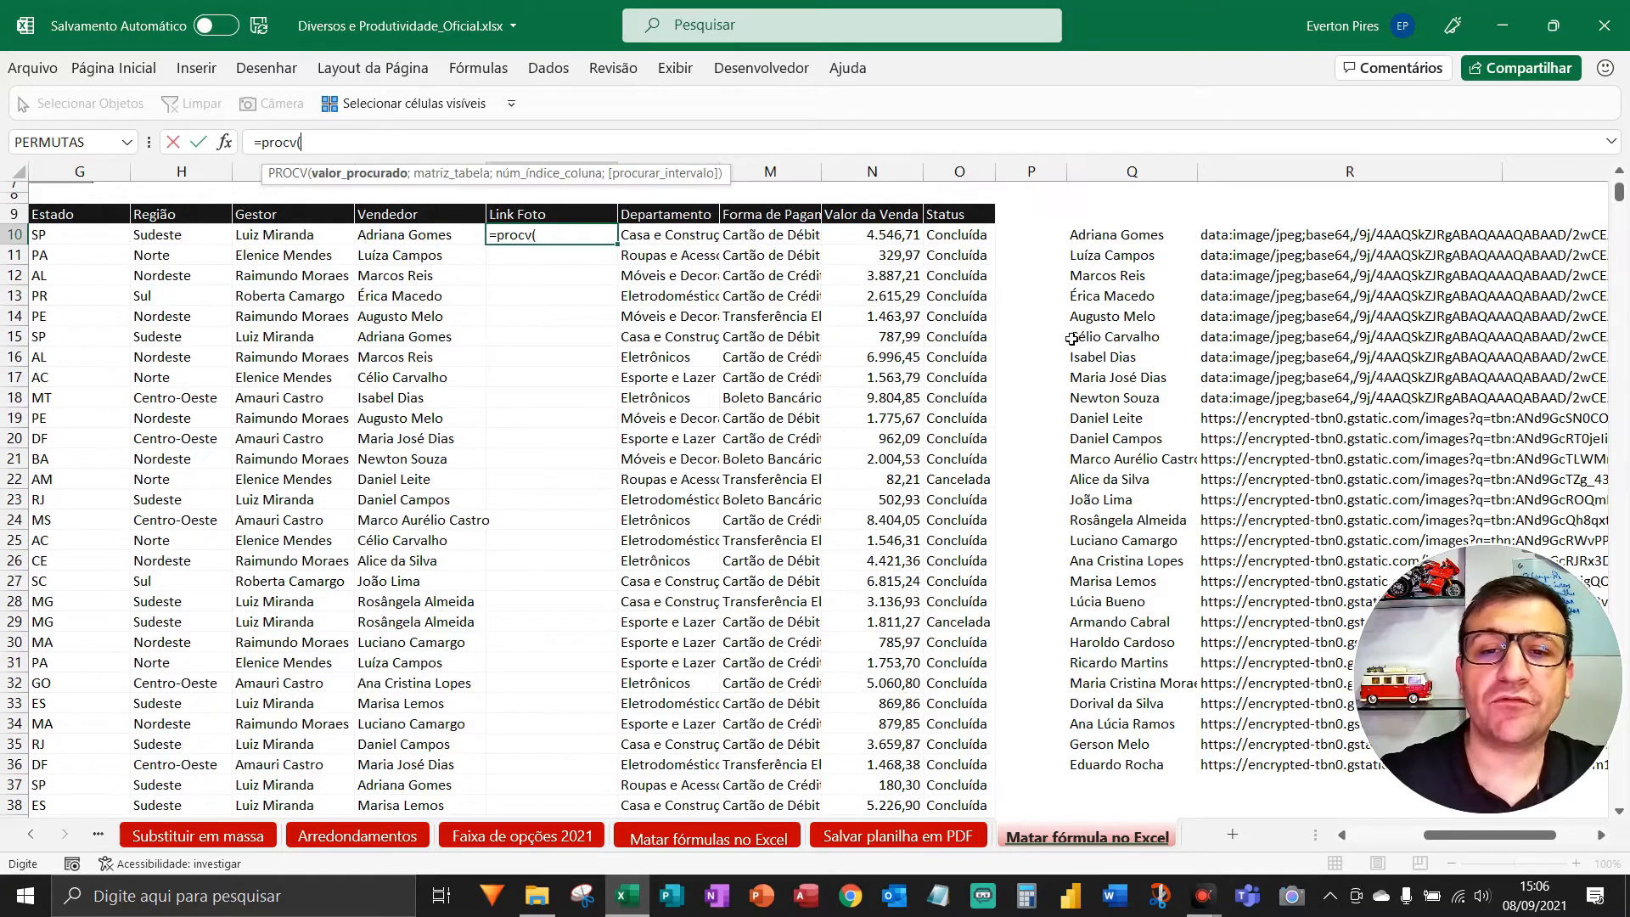
{"action": "left_click", "coordinate": [415, 240]}
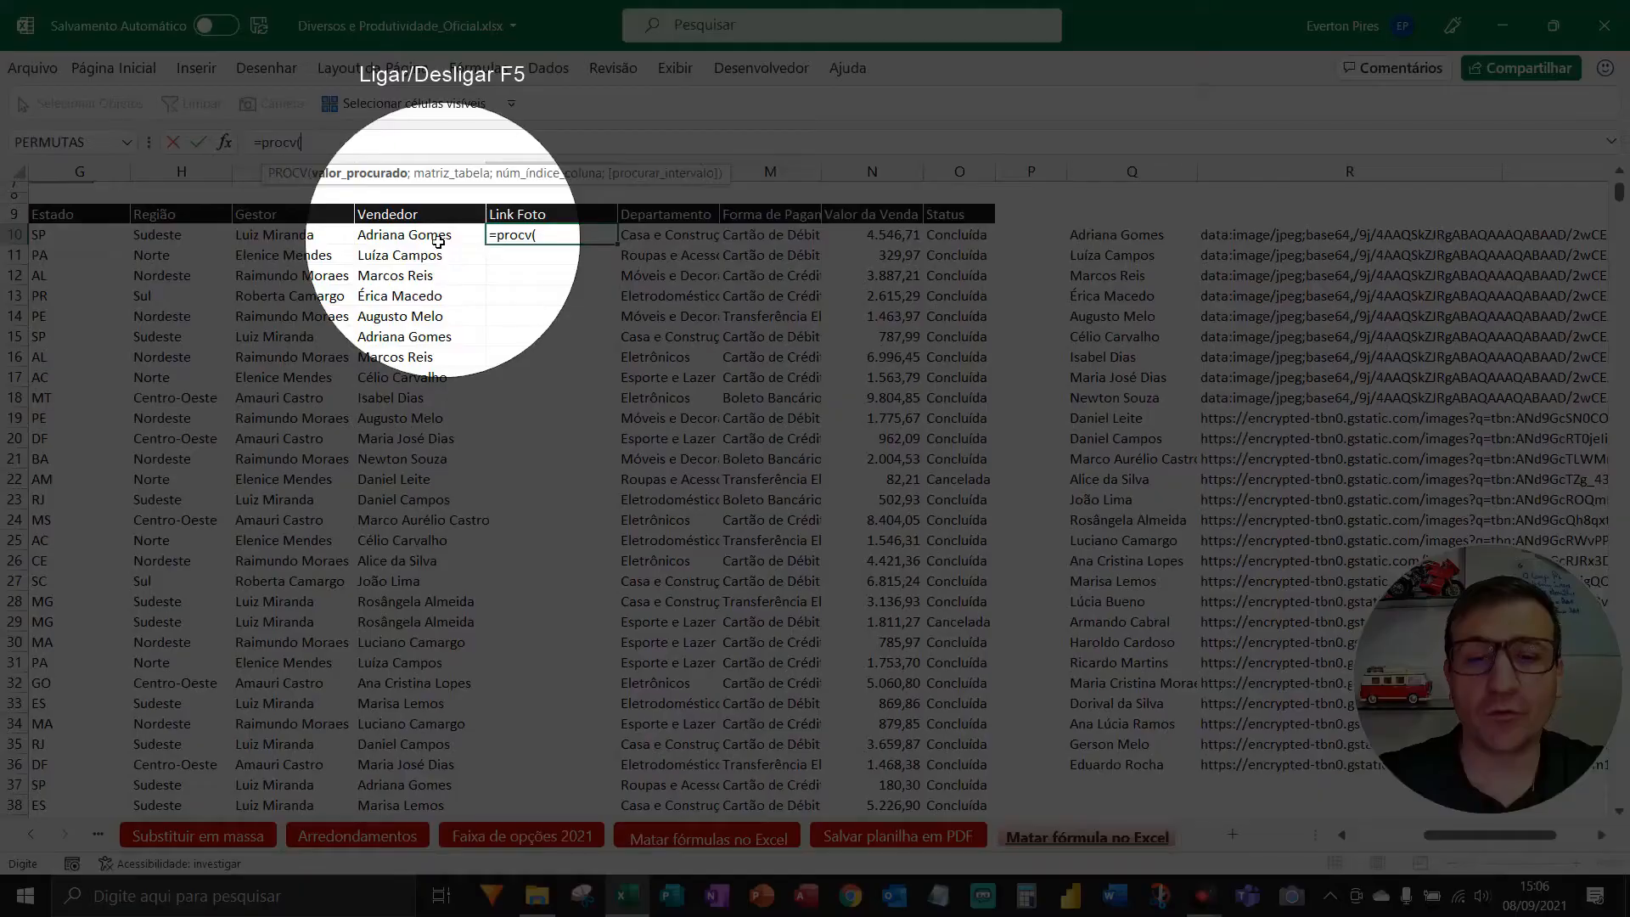
{"action": "key", "text": "F5"}
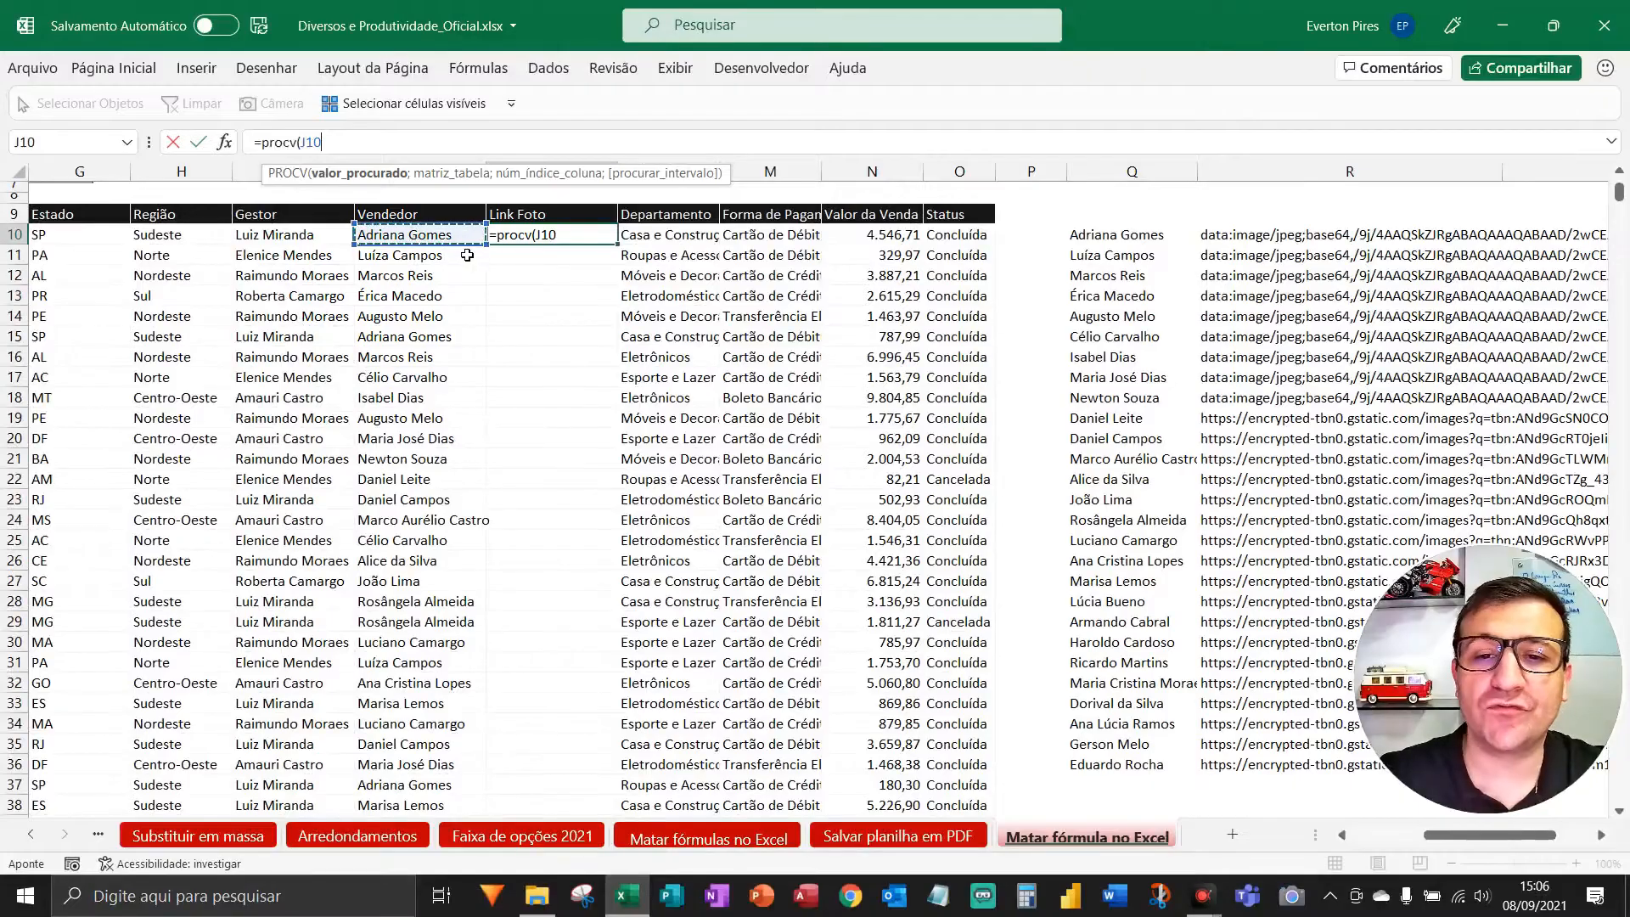
{"action": "type", "text": ";"}
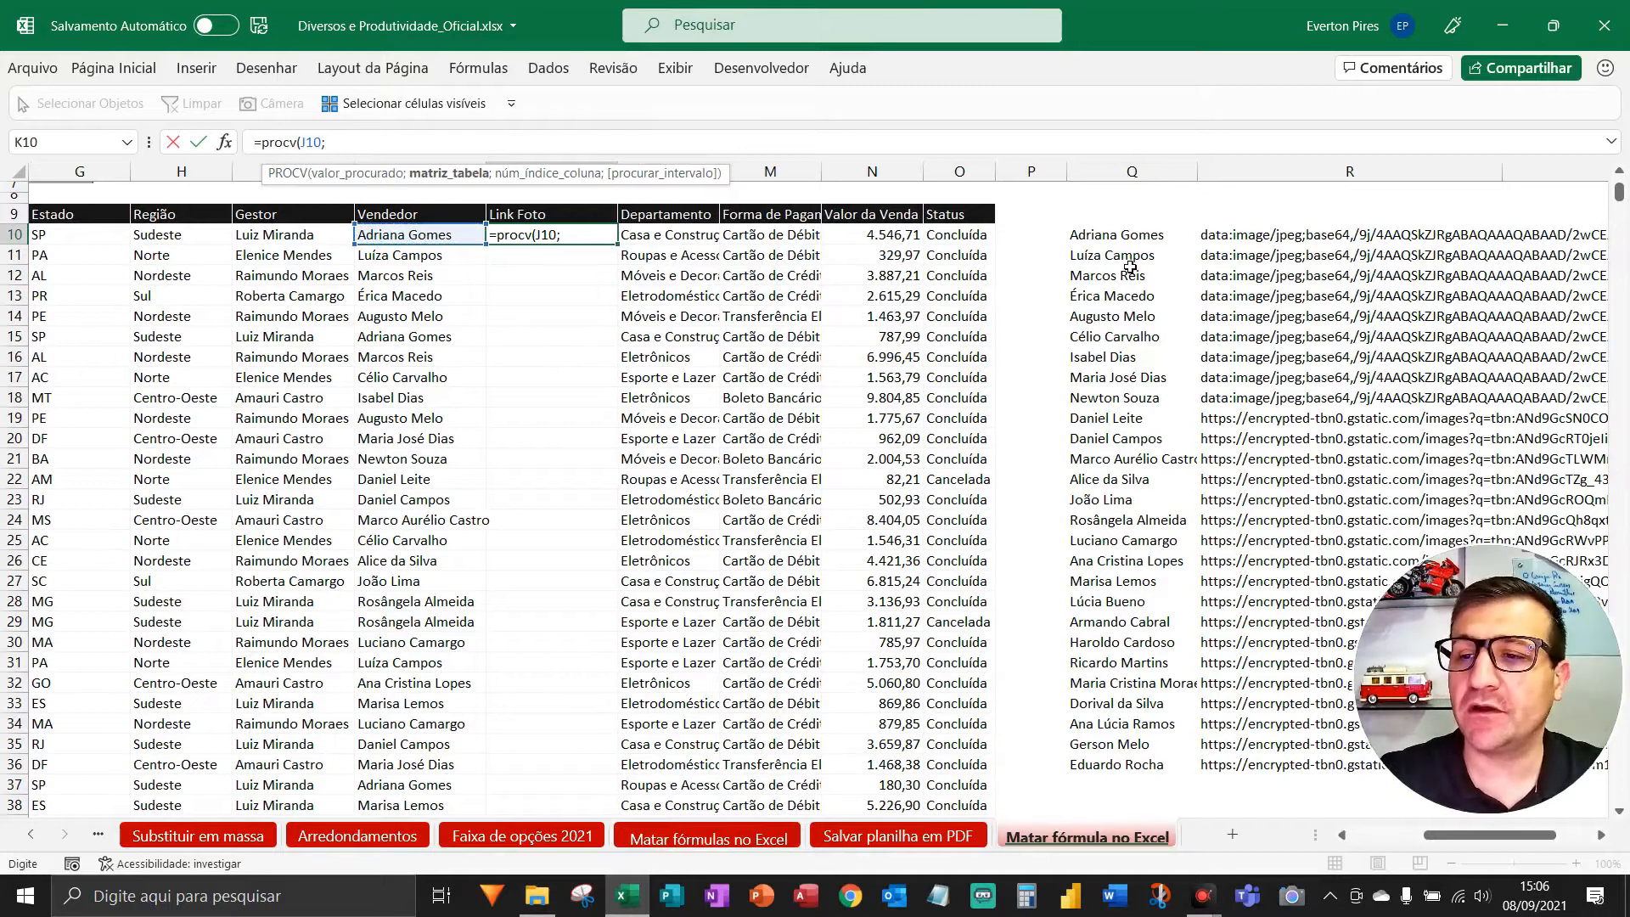
{"action": "left_click_drag", "start_coordinate": [1115, 235], "coordinate": [1241, 766]}
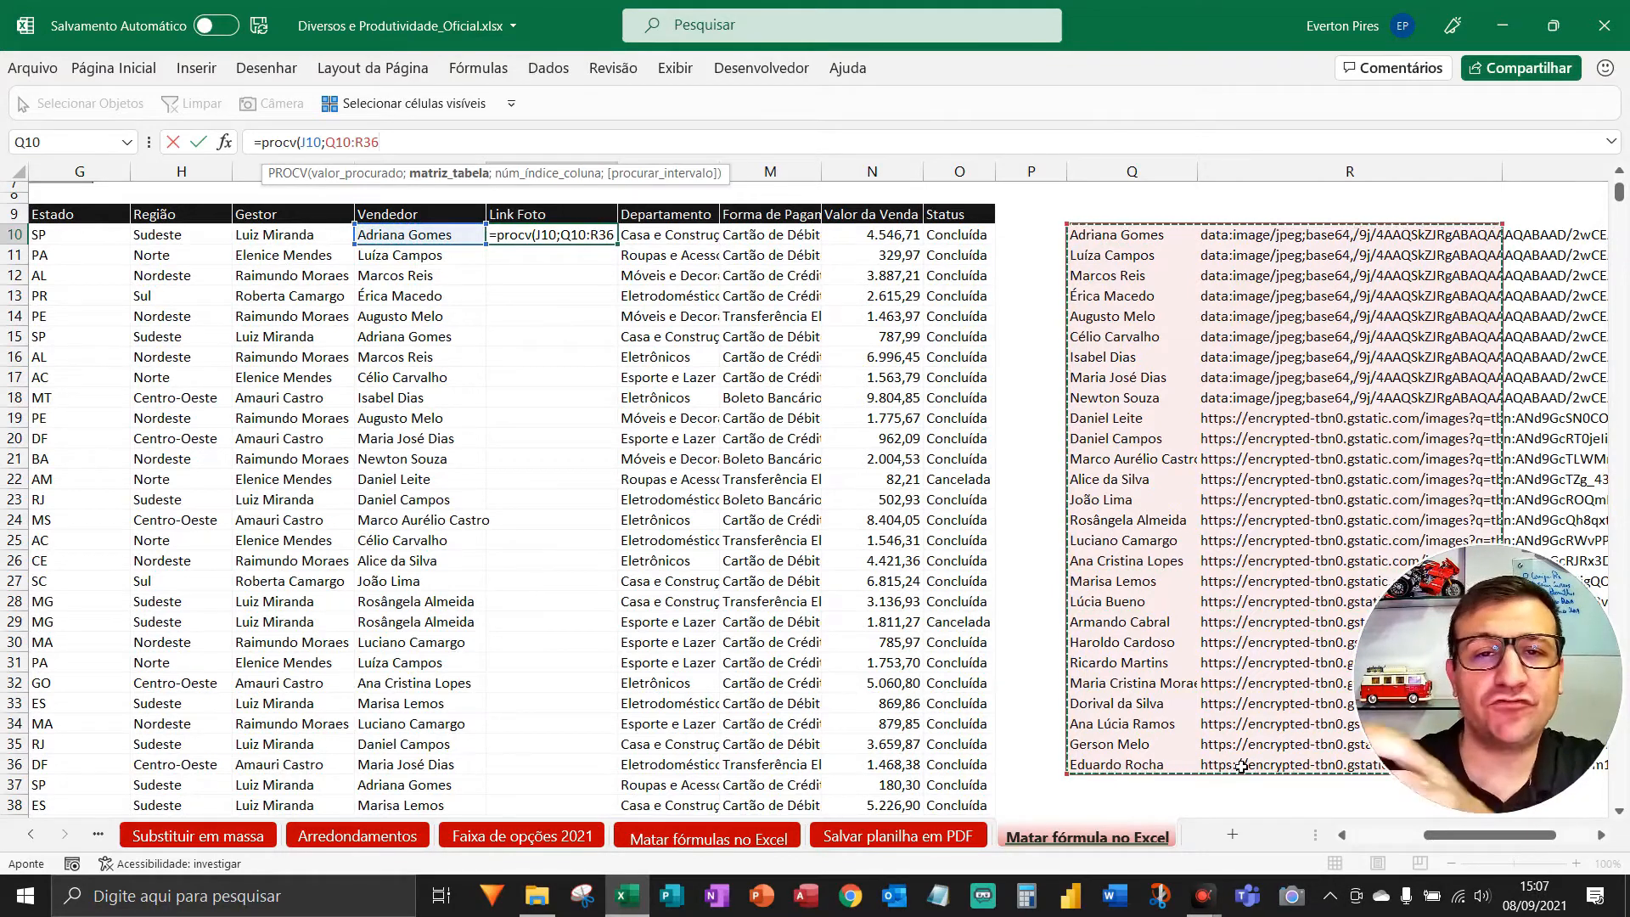
{"action": "type", "text": ";"}
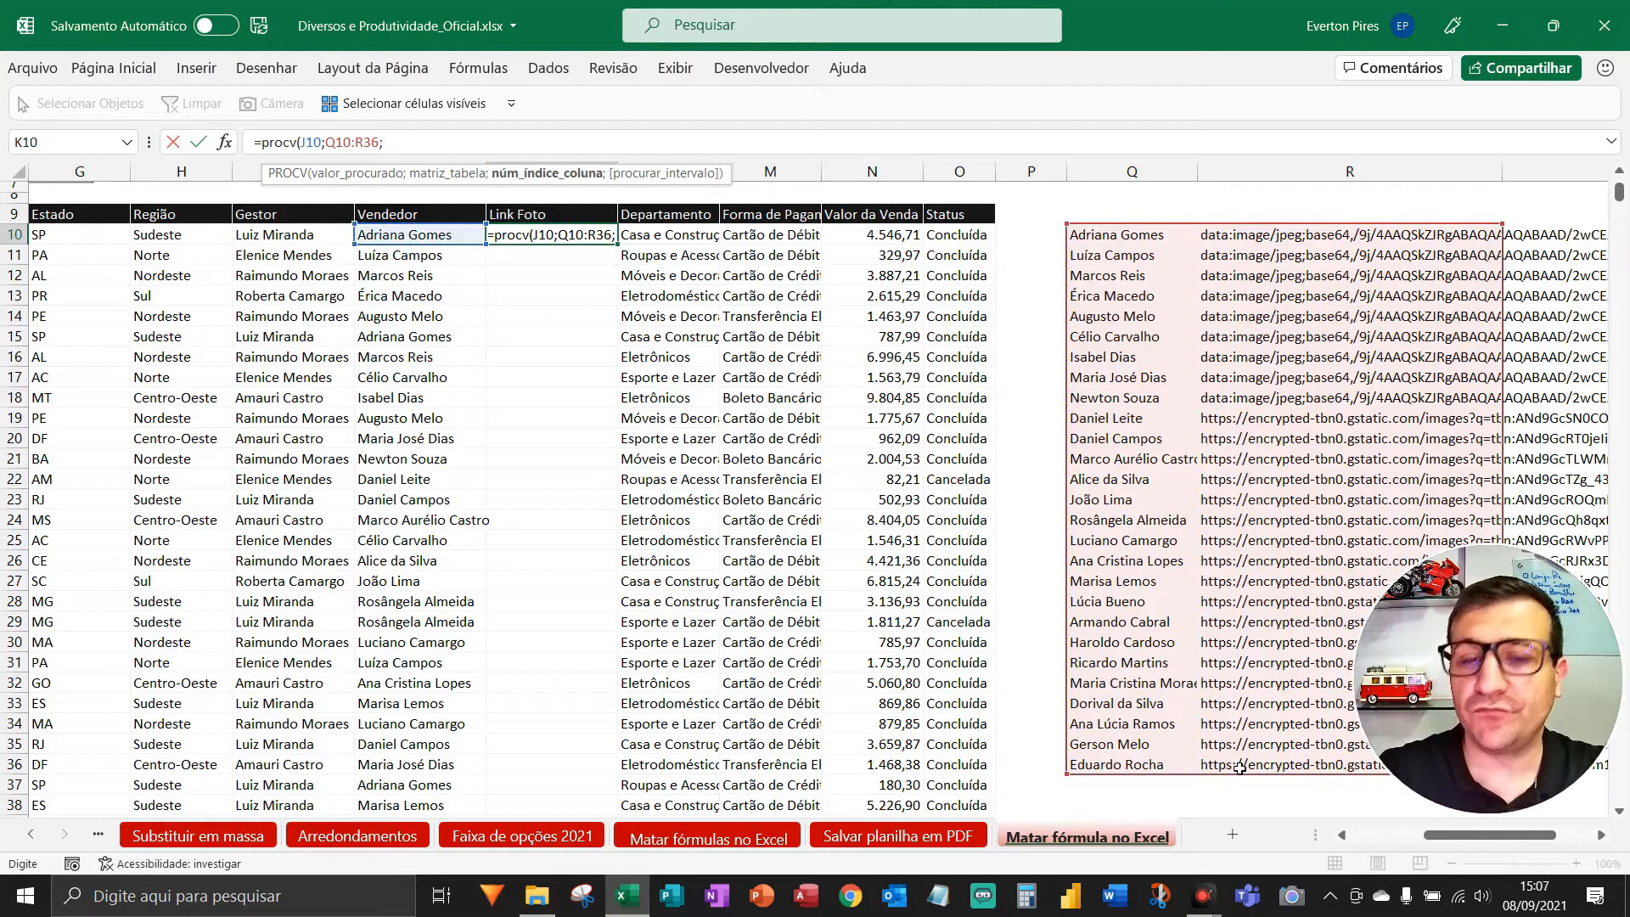
{"action": "type", "text": "2"}
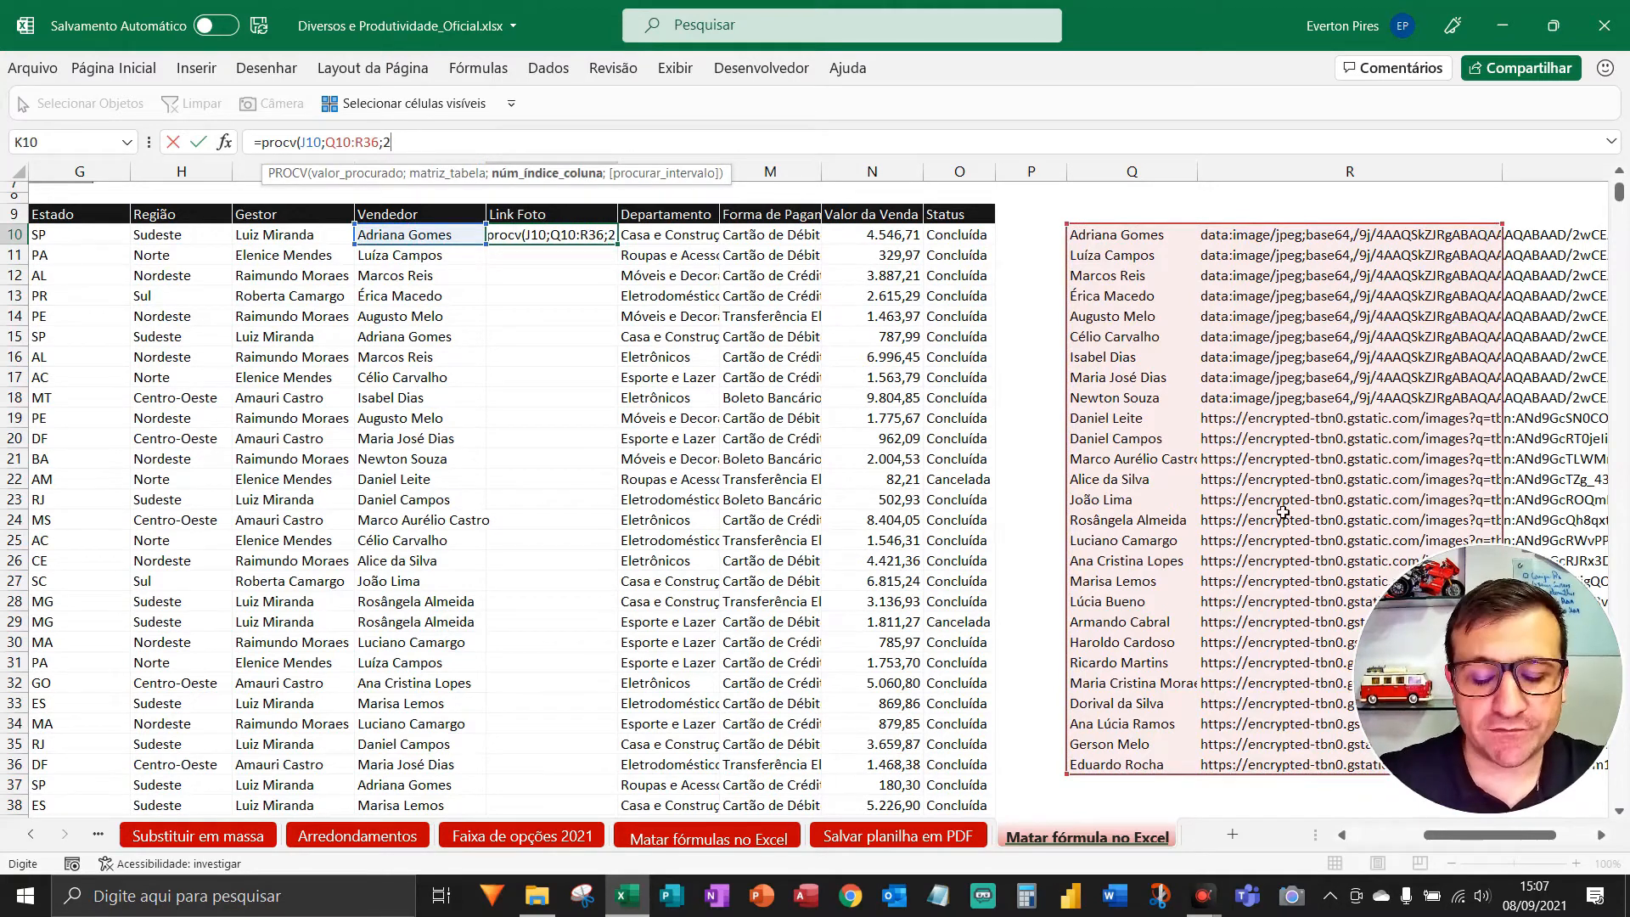
{"action": "key", "text": "F5"}
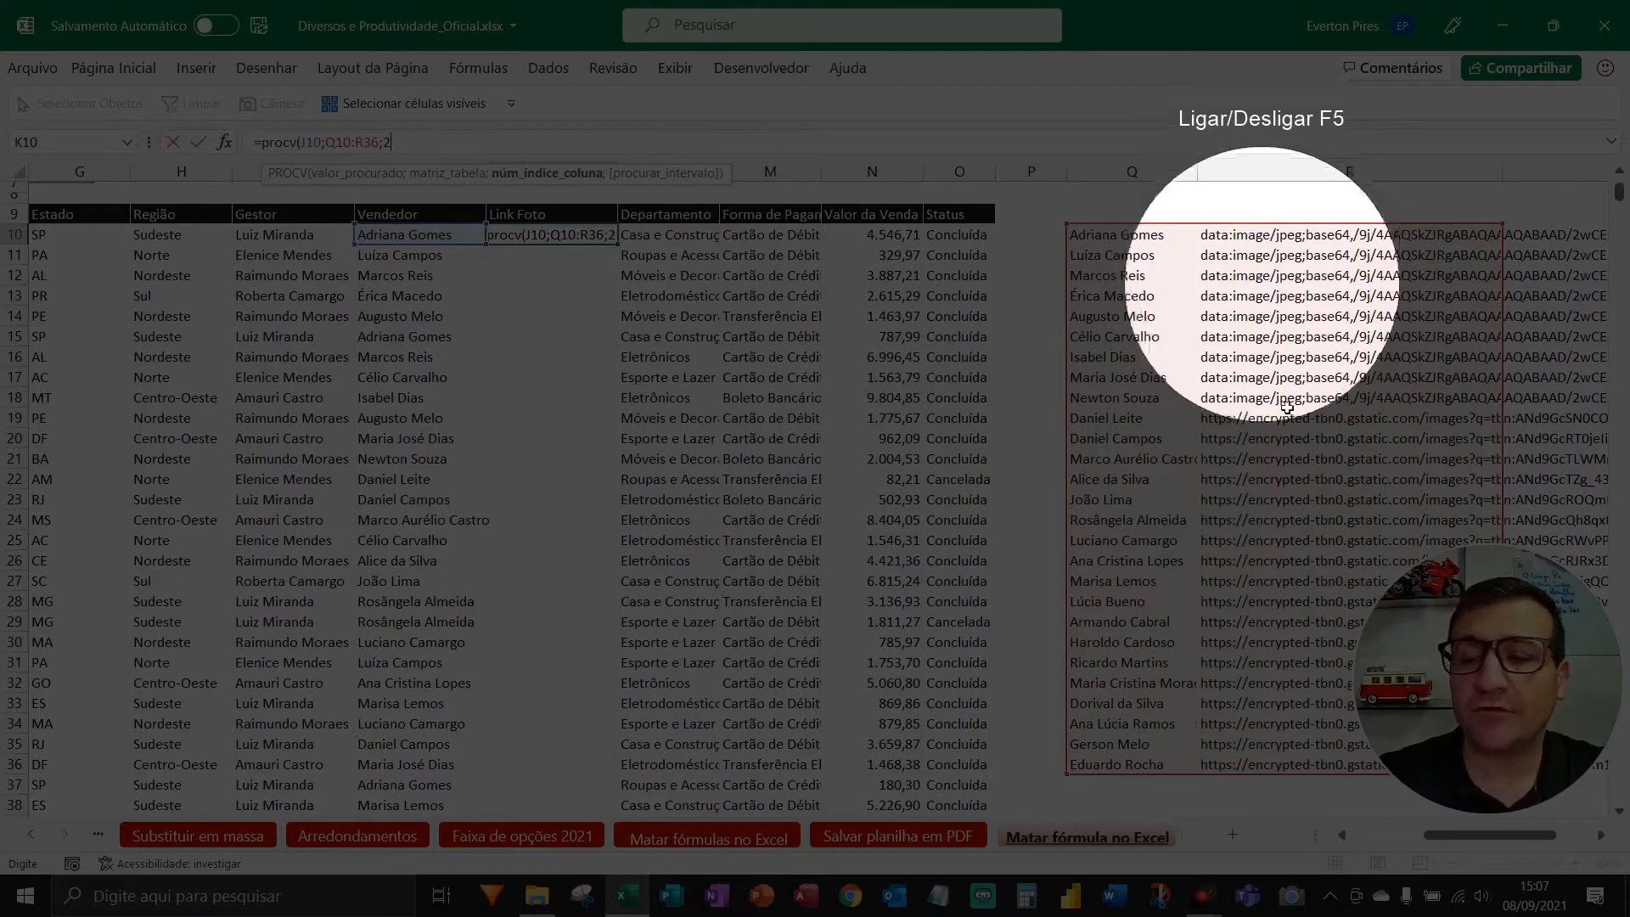
{"action": "key", "text": "F5"}
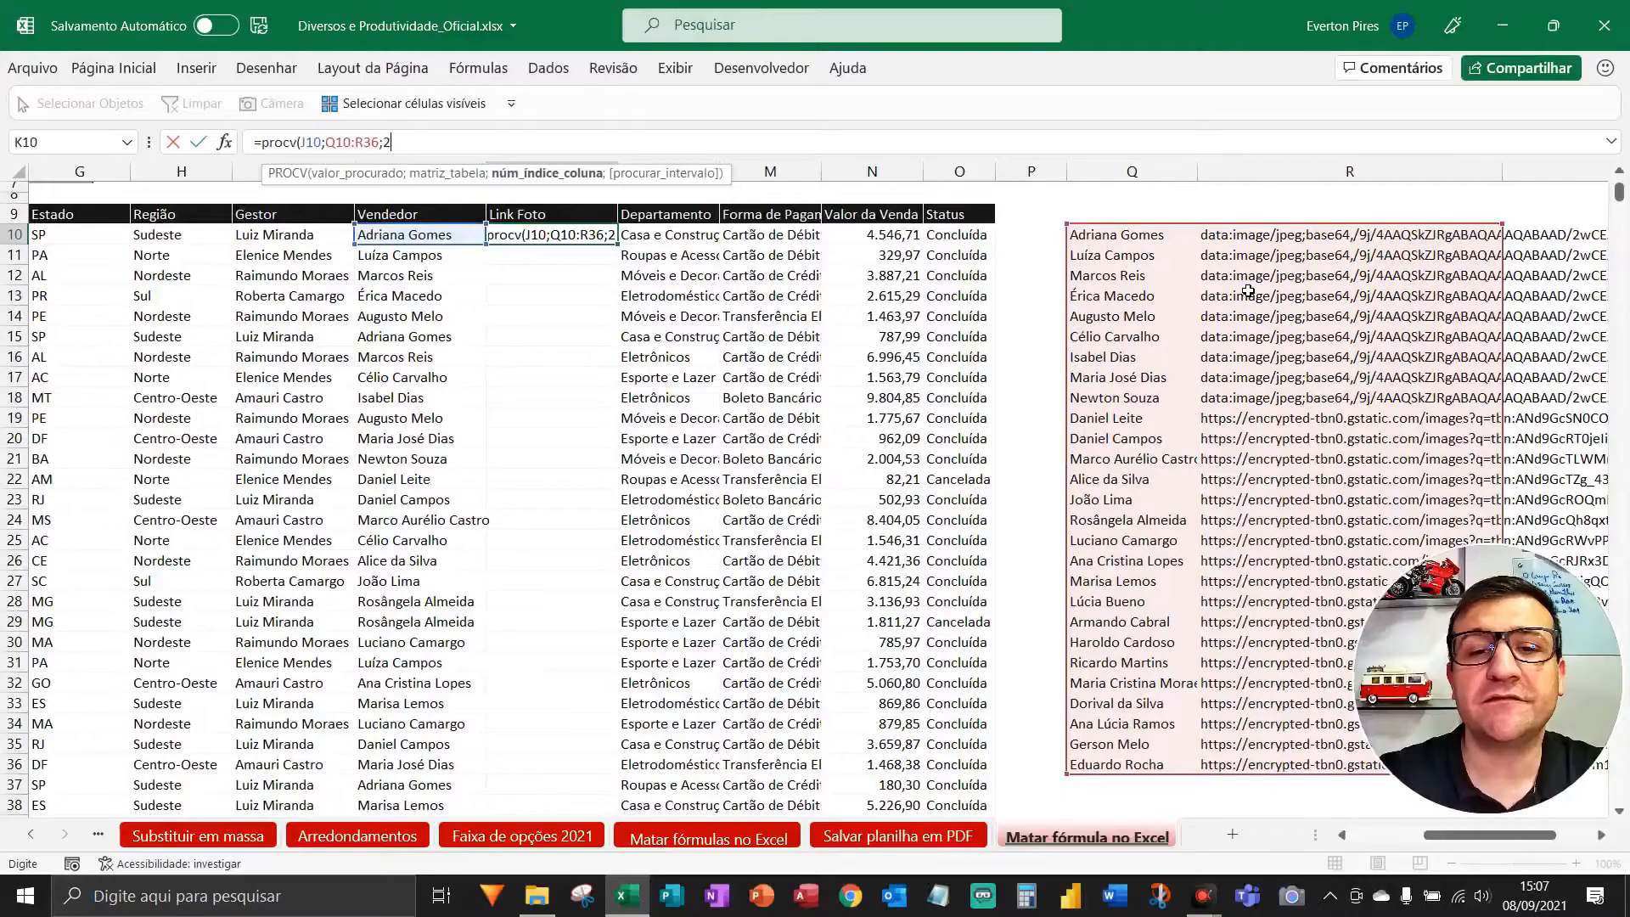
{"action": "type", "text": ";0"}
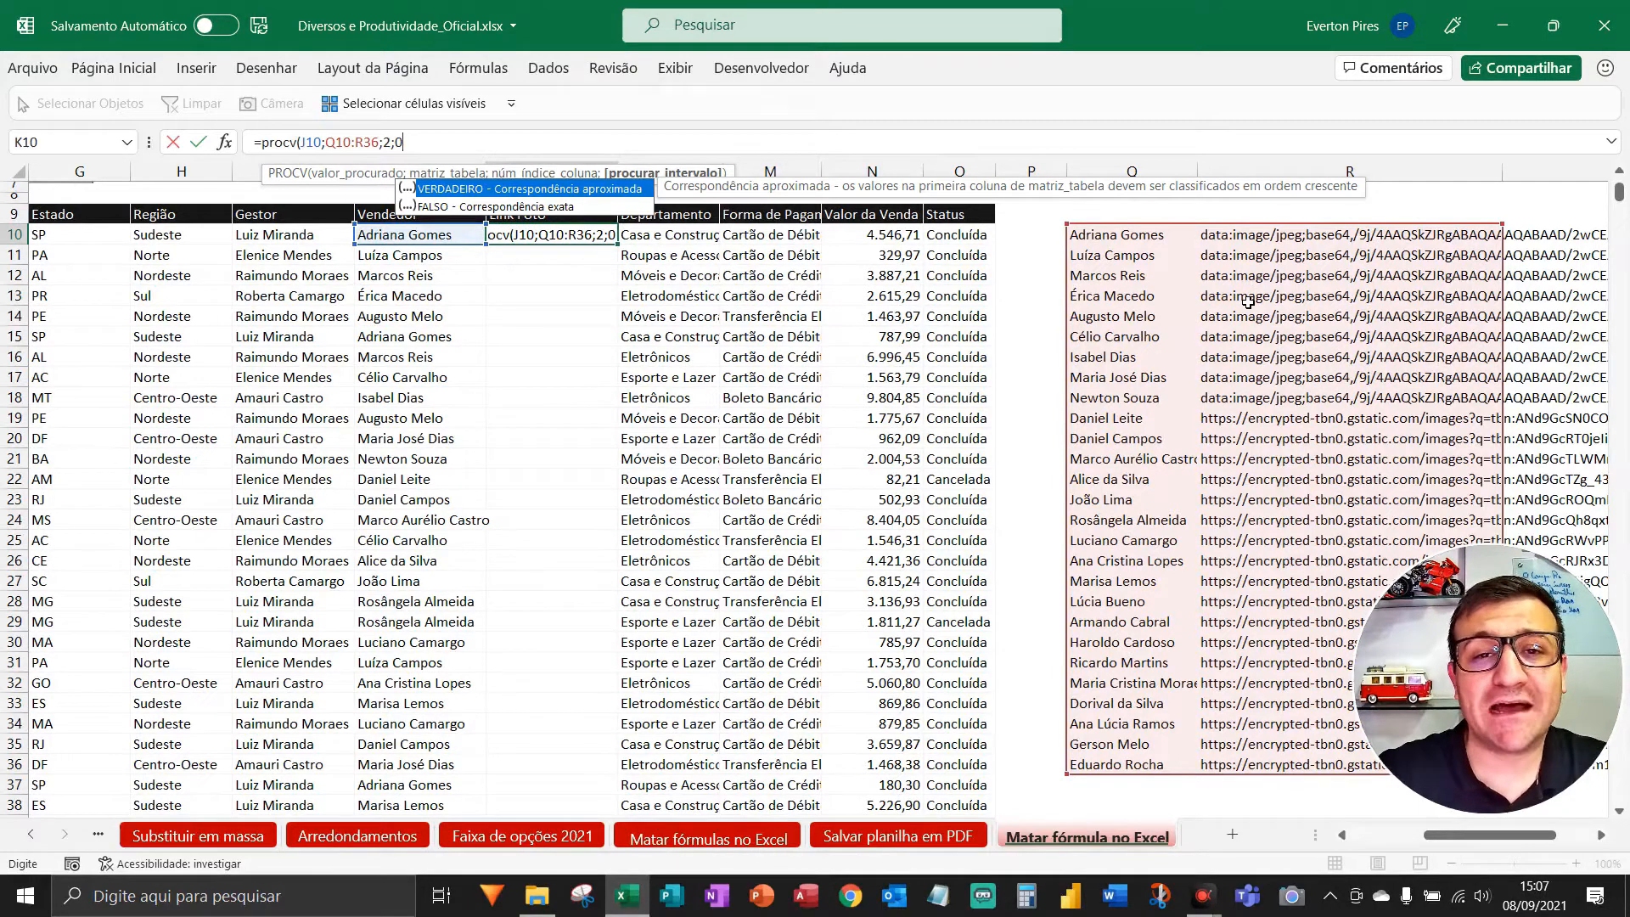
{"action": "type", "text": ")"}
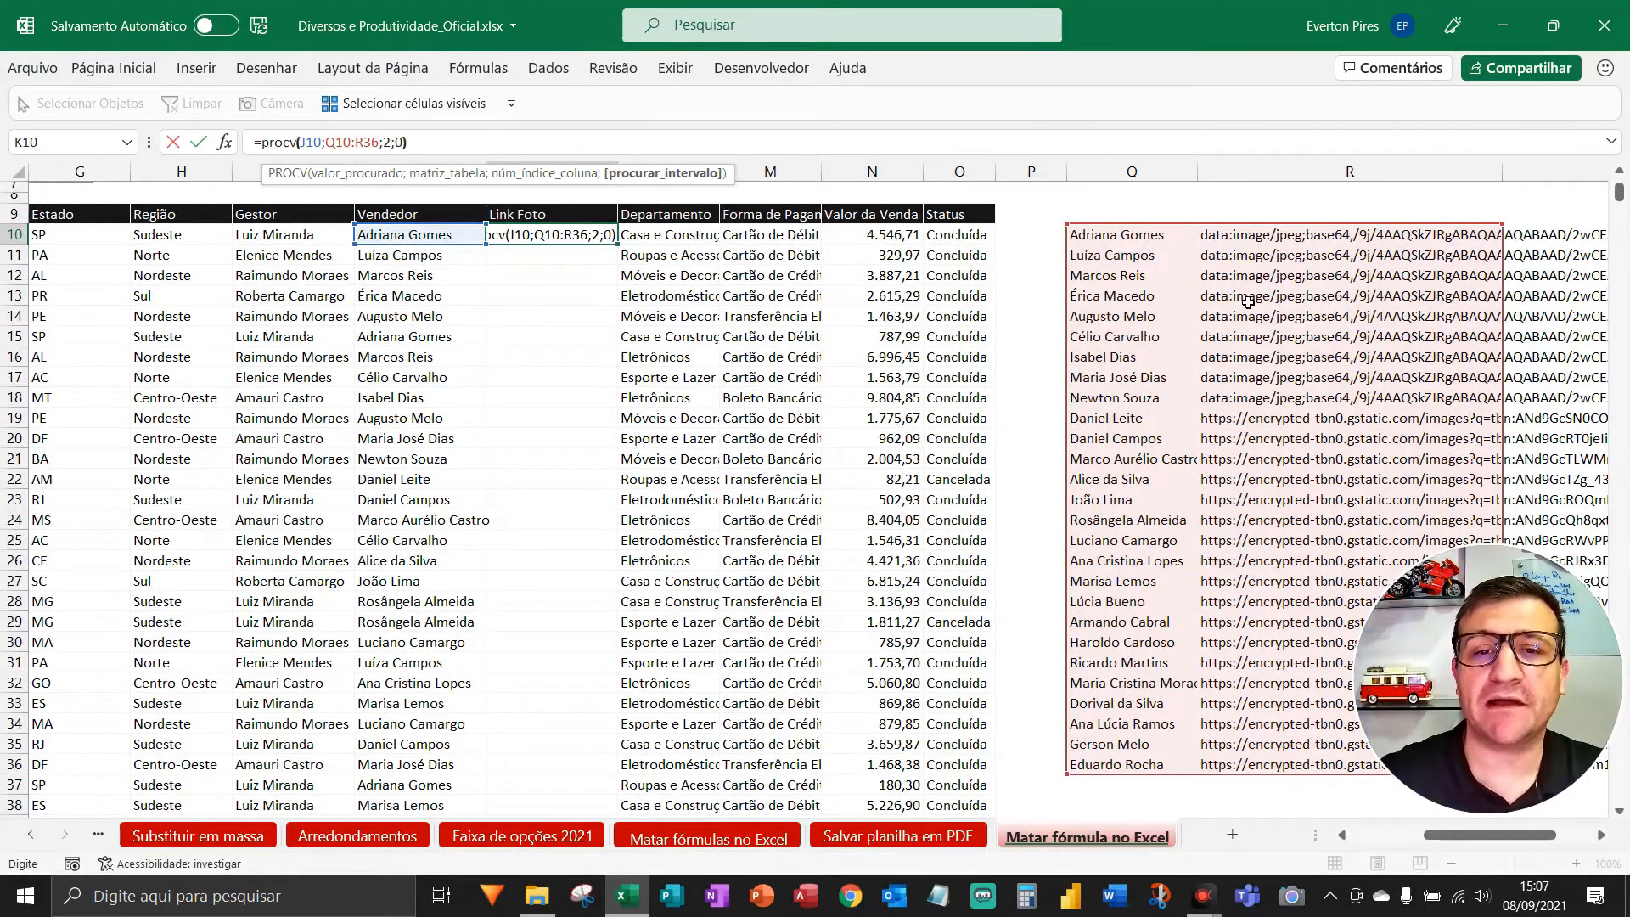
{"action": "key", "text": "Return"}
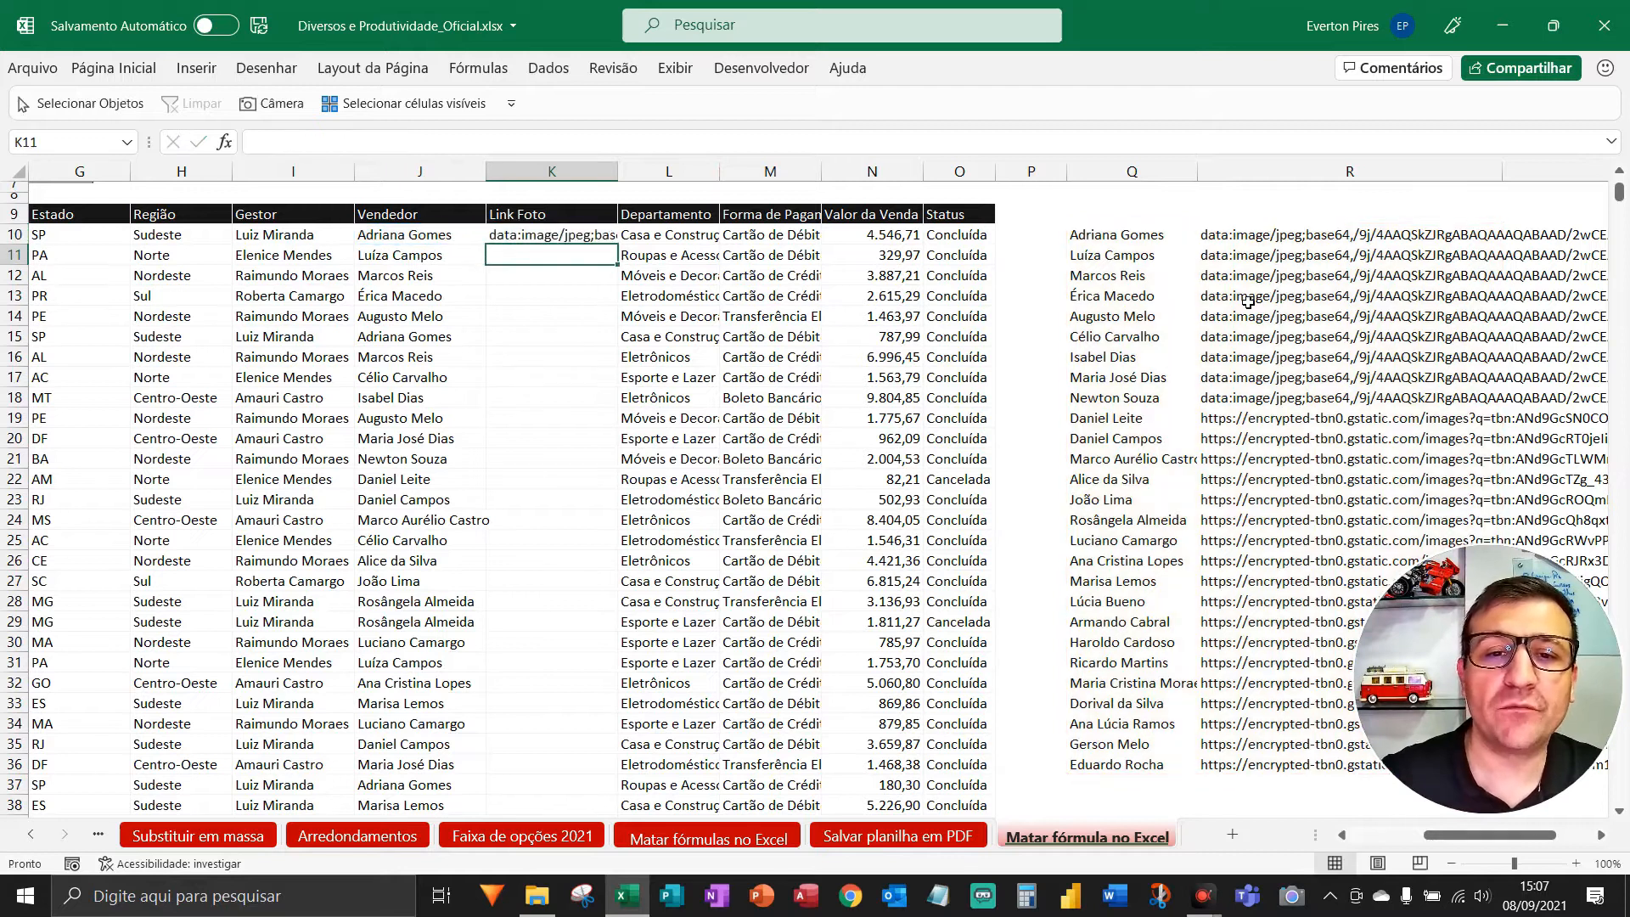
- Make the lookup table range in K10's PROCV formula absolute as $Q$10:$R$36
{"action": "left_click", "coordinate": [540, 237]}
{"action": "key", "text": "F5"}
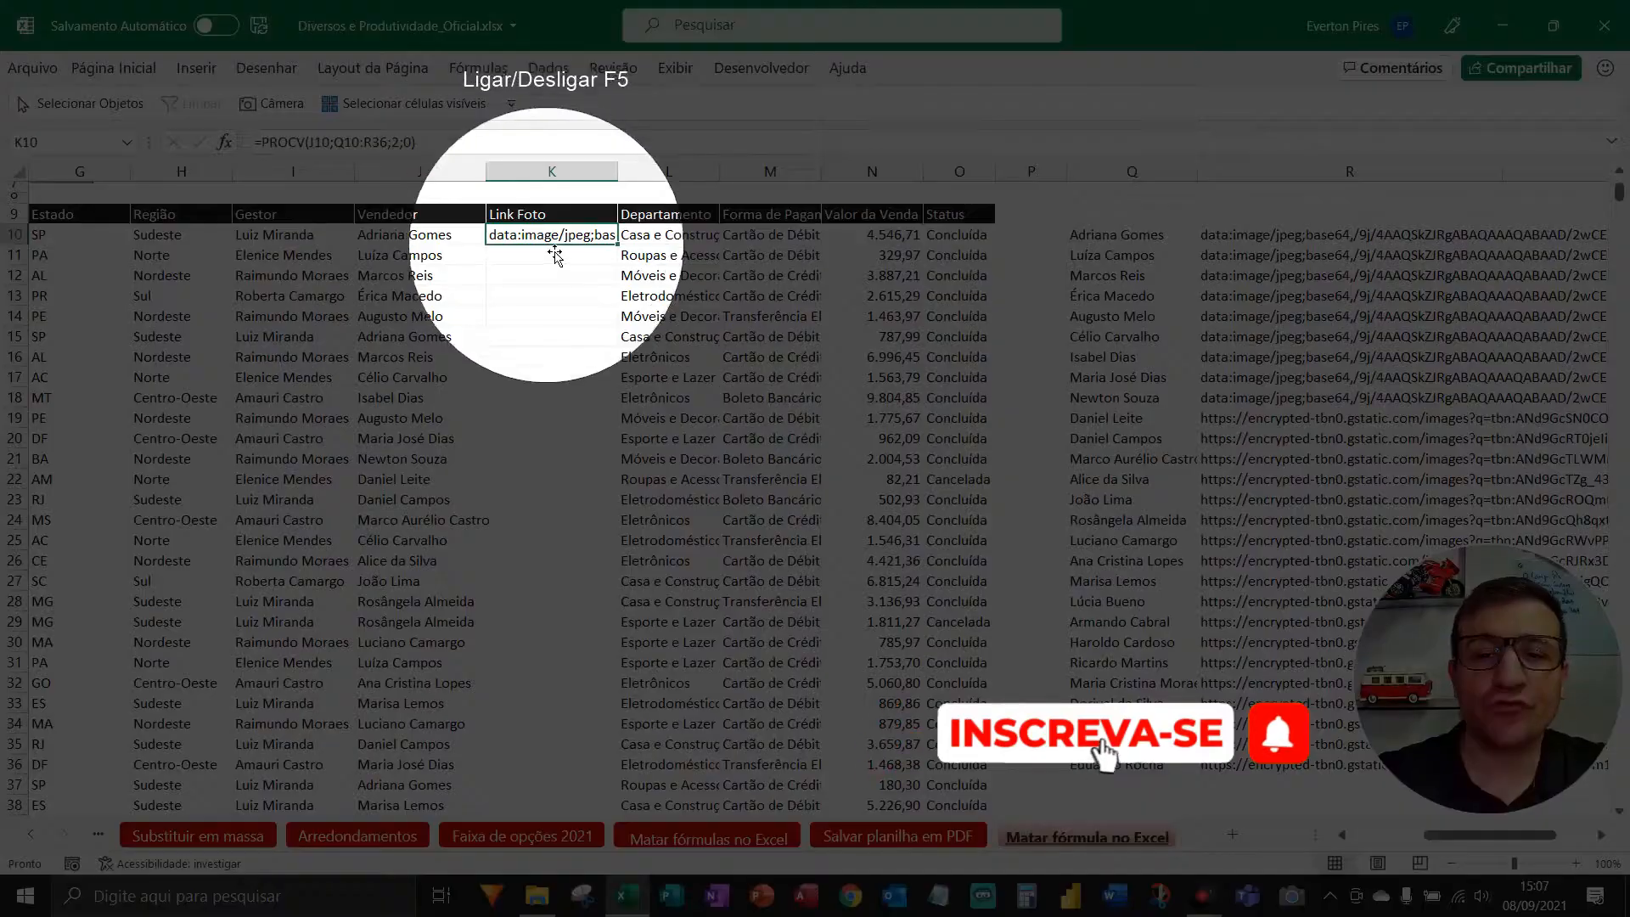
{"action": "key", "text": "F5"}
{"action": "key", "text": "F5"}
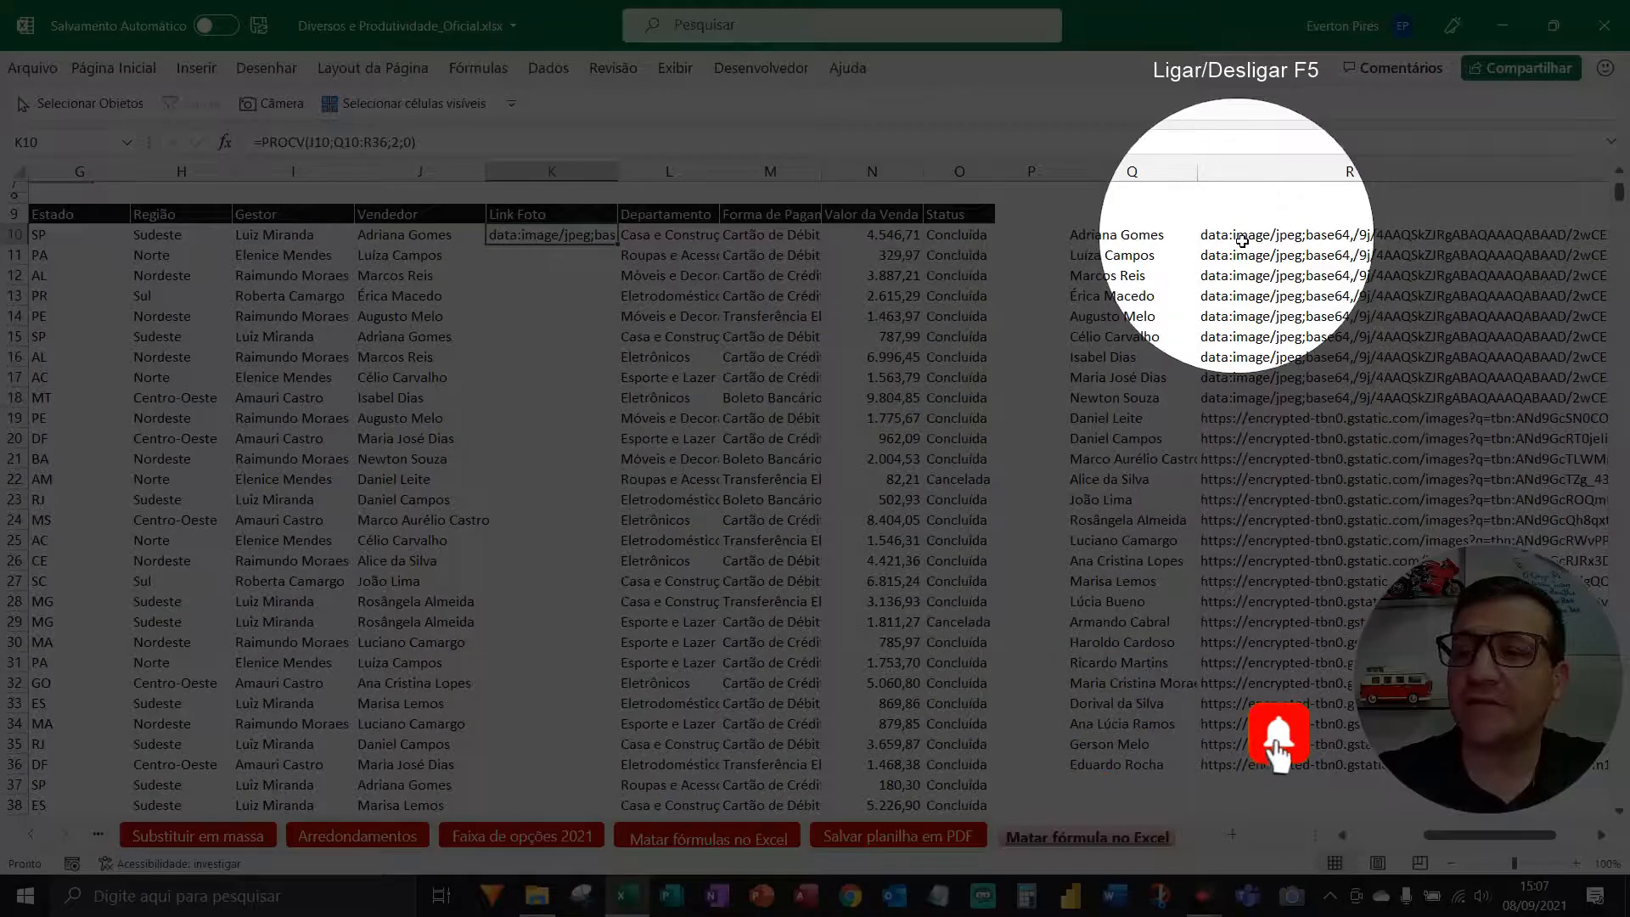
{"action": "key", "text": "F5"}
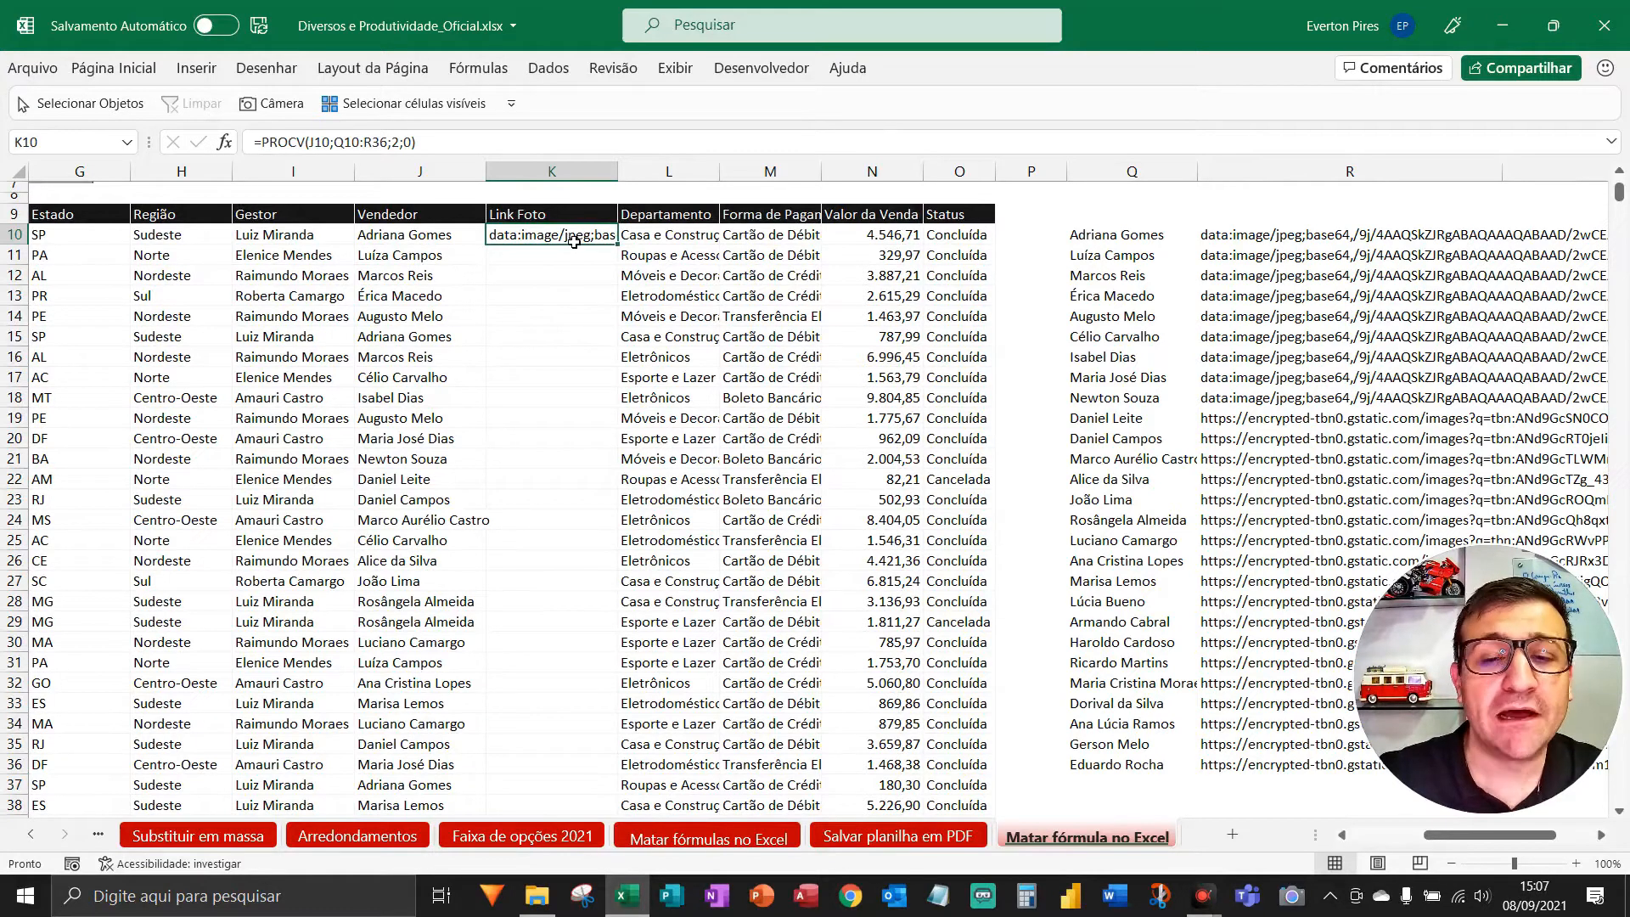
{"action": "key", "text": "F2"}
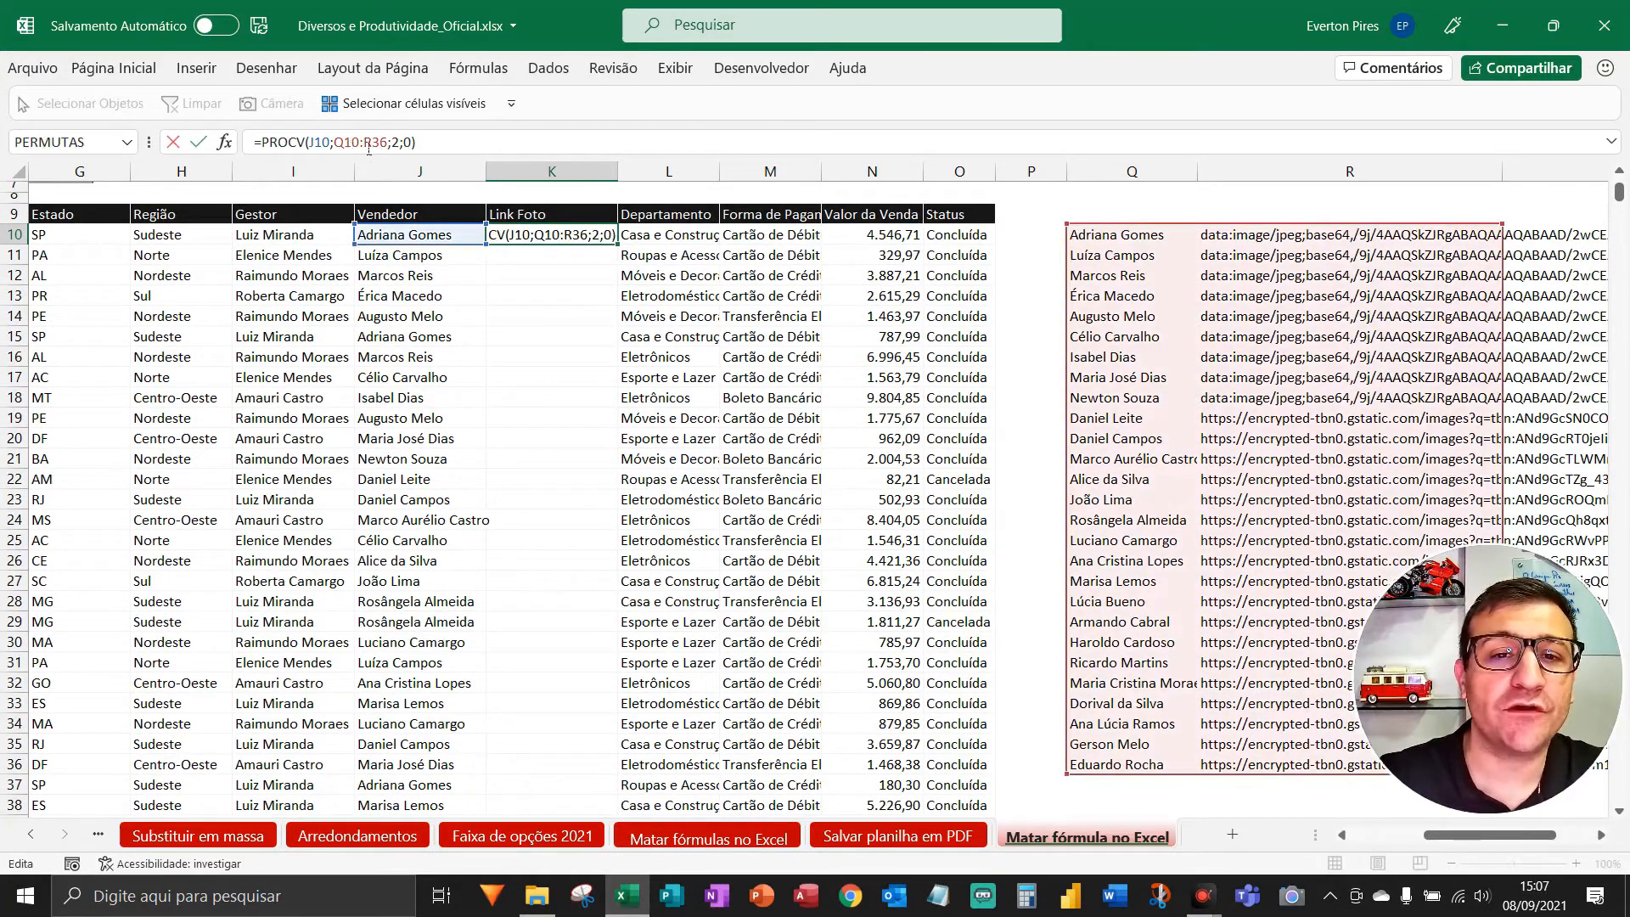
{"action": "left_click", "coordinate": [313, 144]}
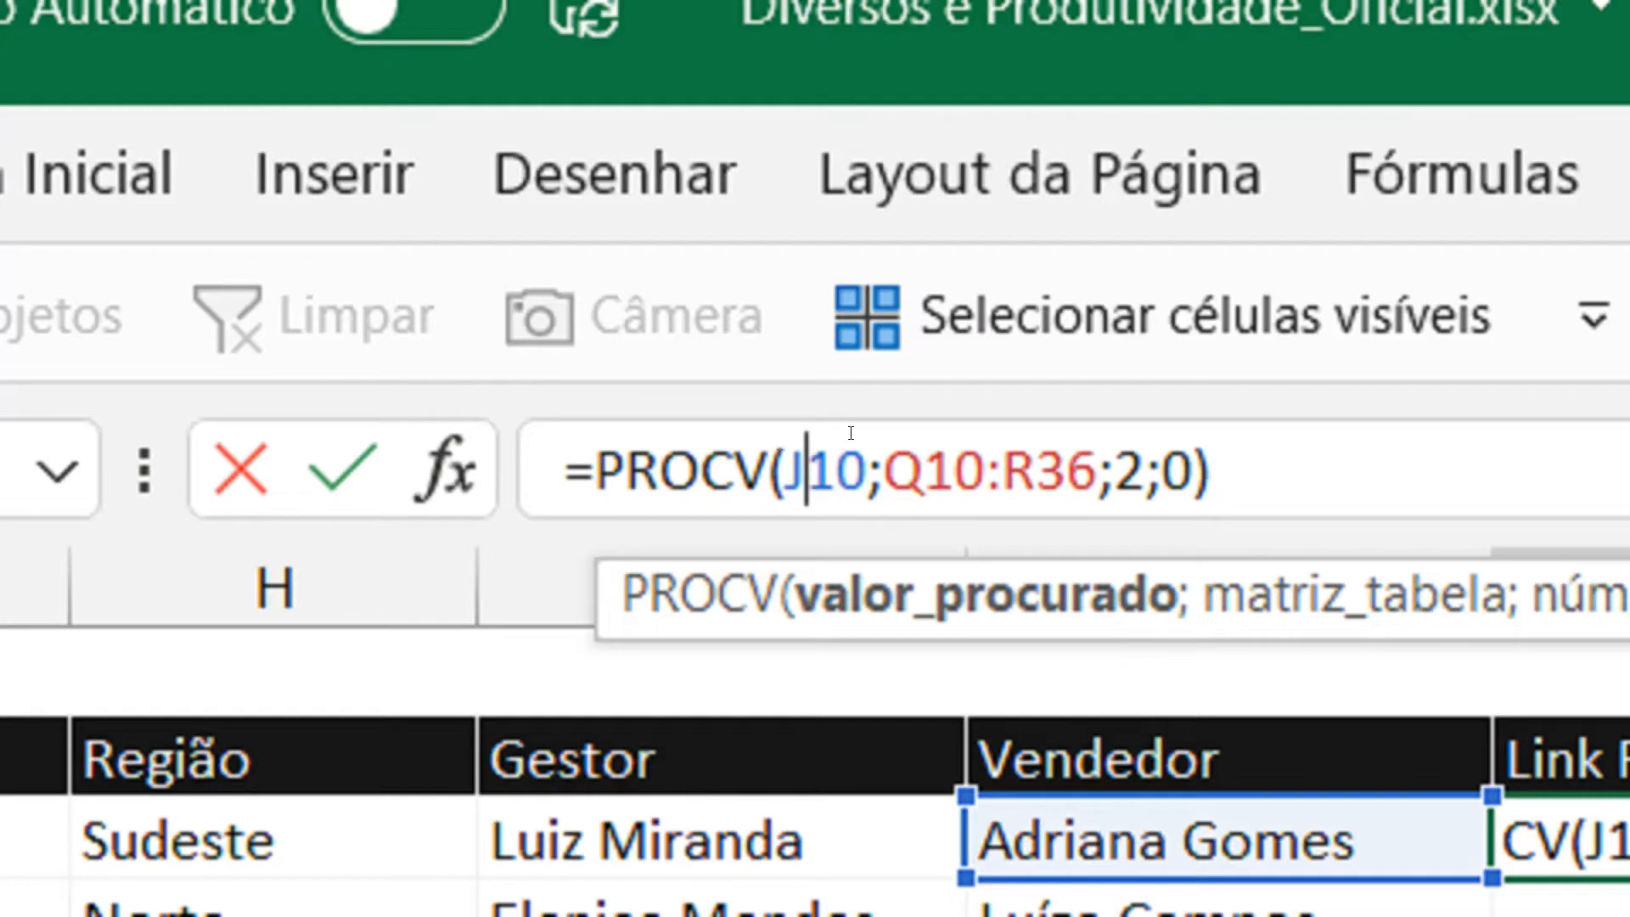
{"action": "left_click_drag", "start_coordinate": [883, 443], "coordinate": [1098, 448]}
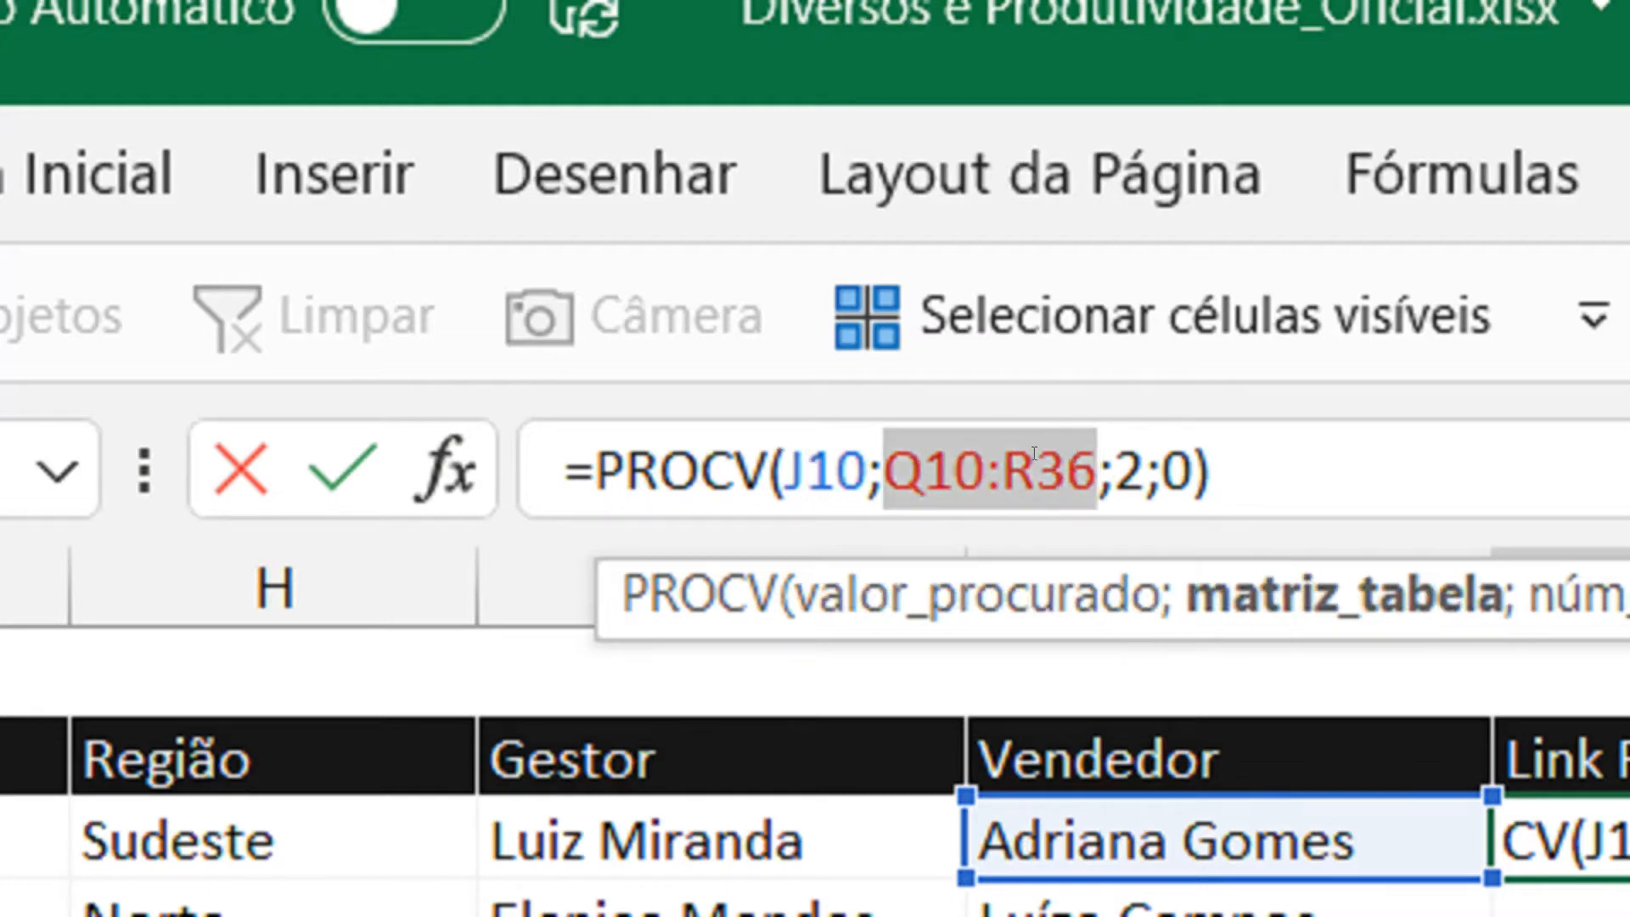
{"action": "key", "text": "F4"}
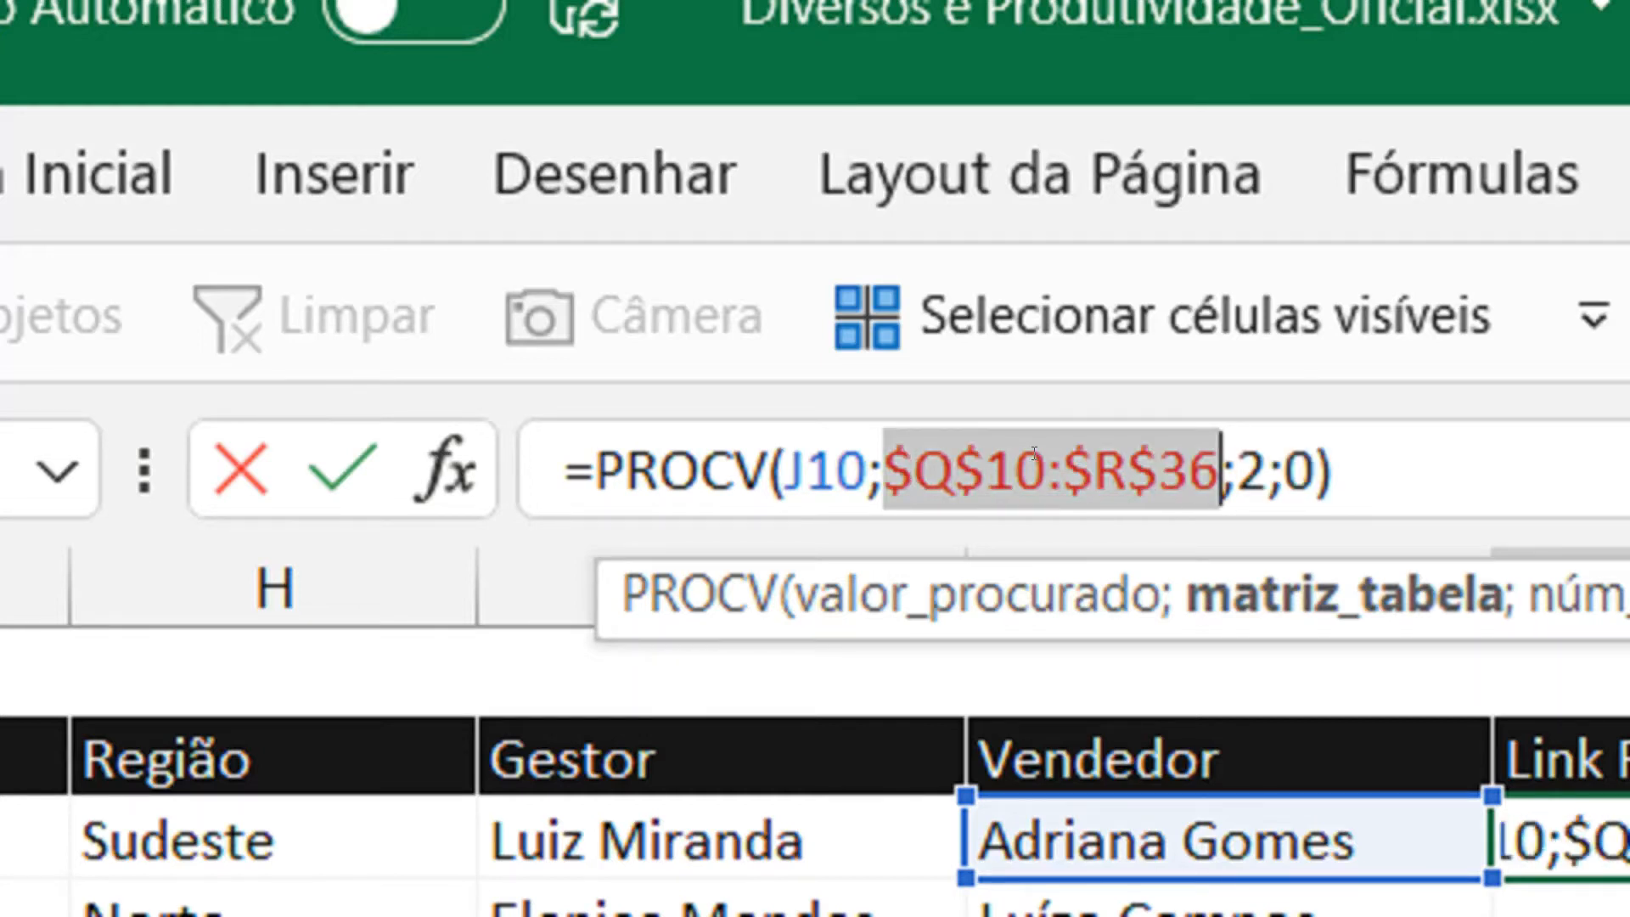
{"action": "key", "text": "Return"}
- Fill the K10 lookup formula down the whole Link Foto column and check the formulas in K17 and K13
{"action": "left_click", "coordinate": [554, 237]}
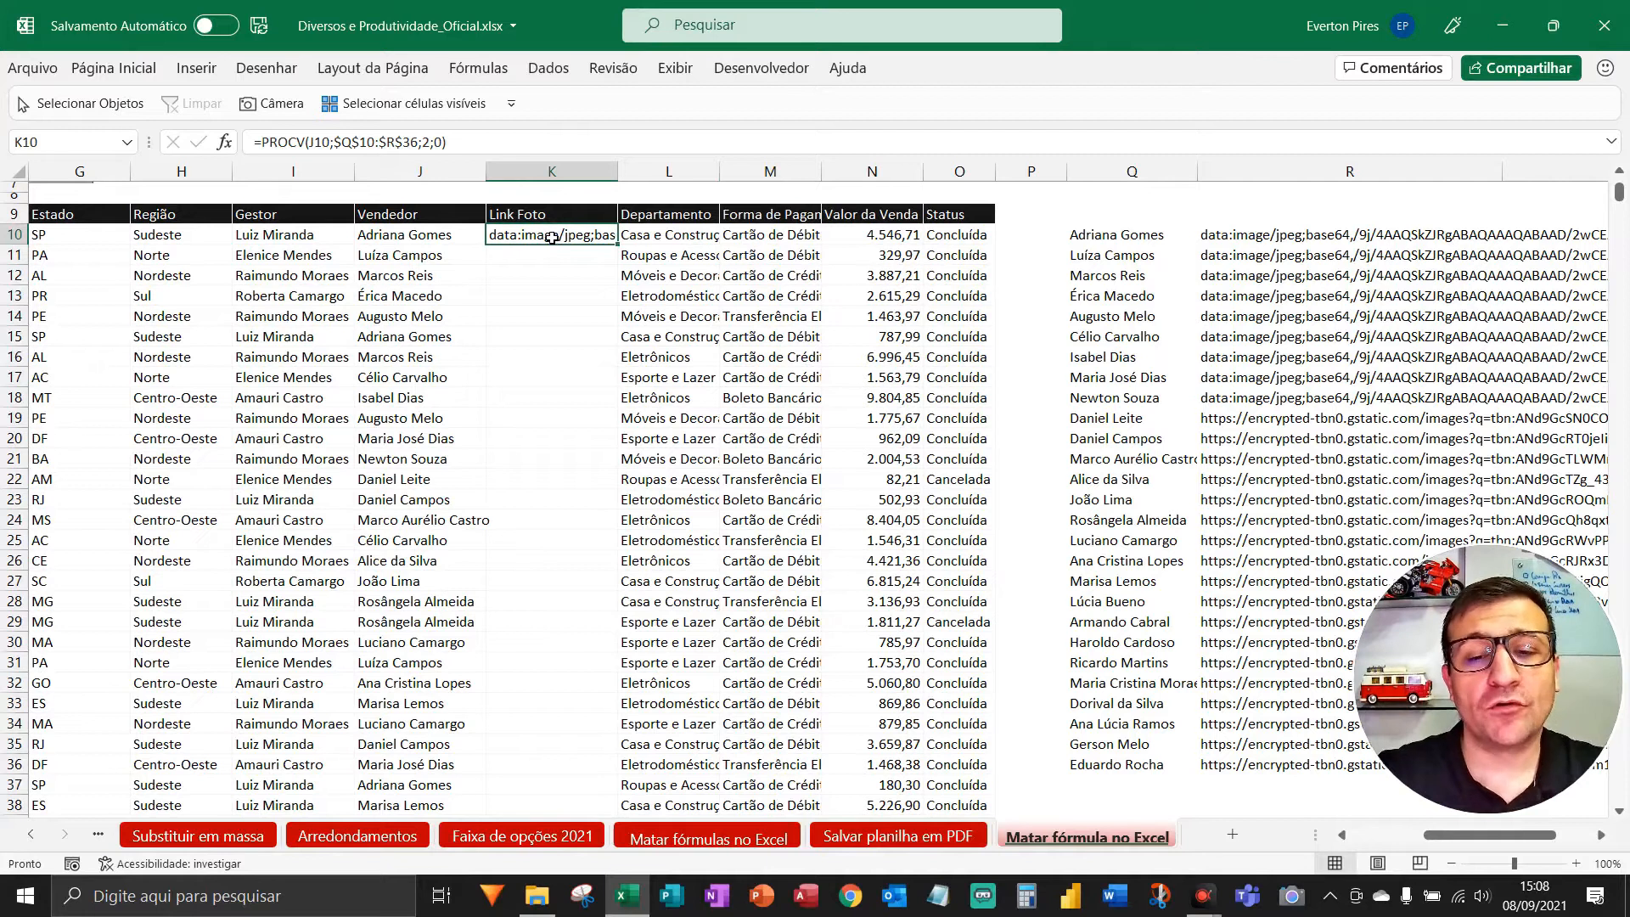
{"action": "double_click", "coordinate": [616, 246]}
{"action": "left_click", "coordinate": [533, 368]}
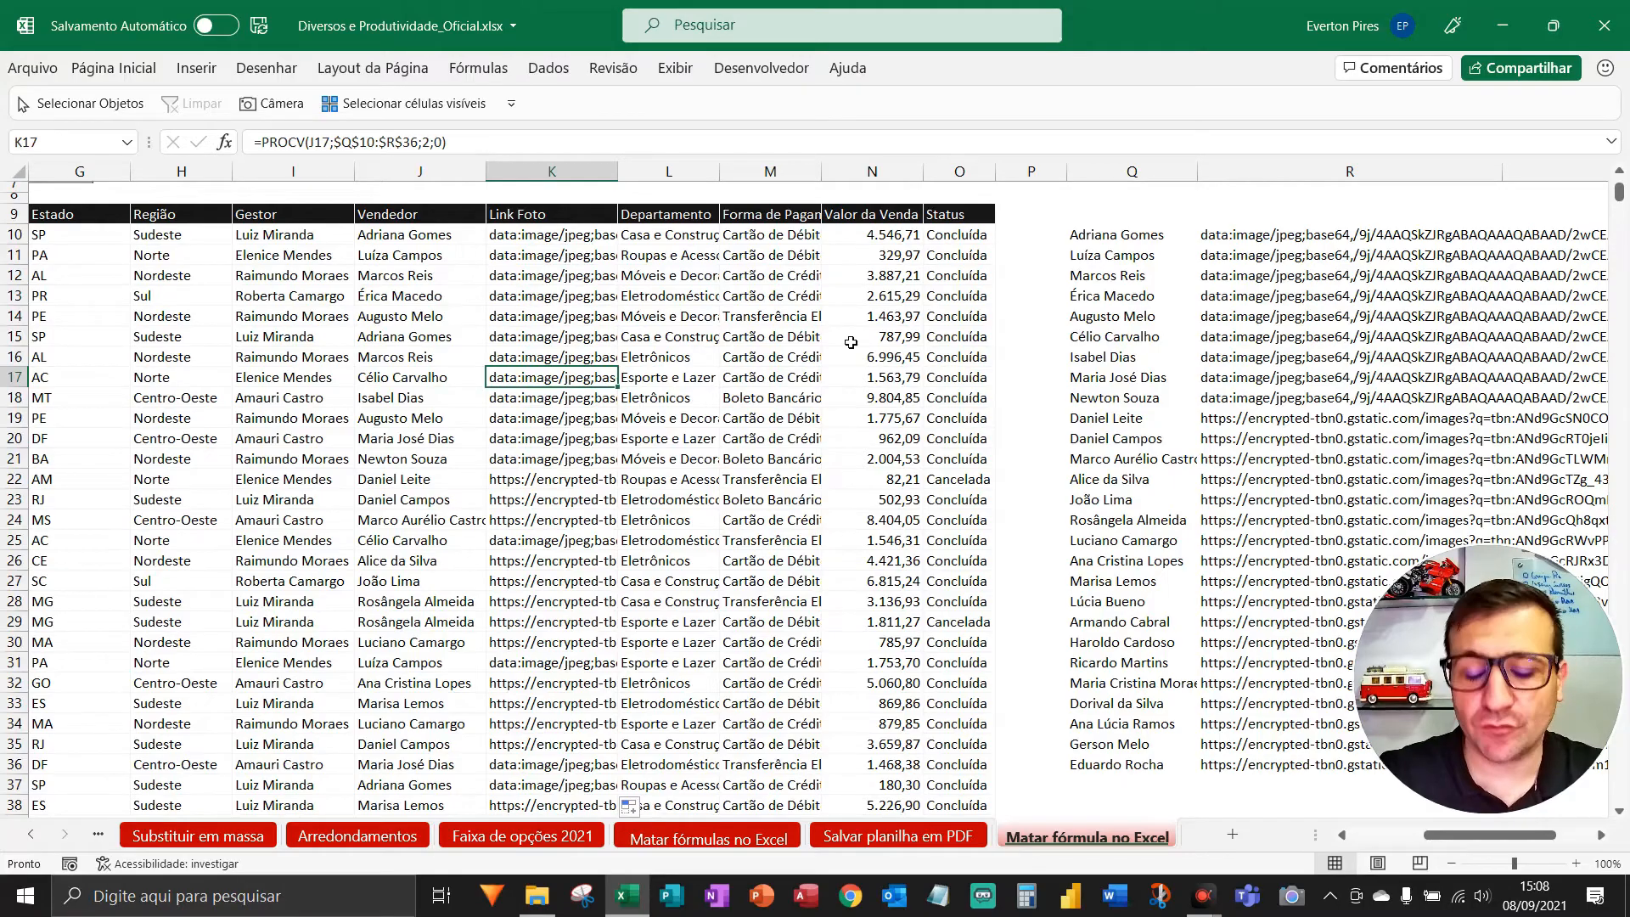
{"action": "key", "text": "F5"}
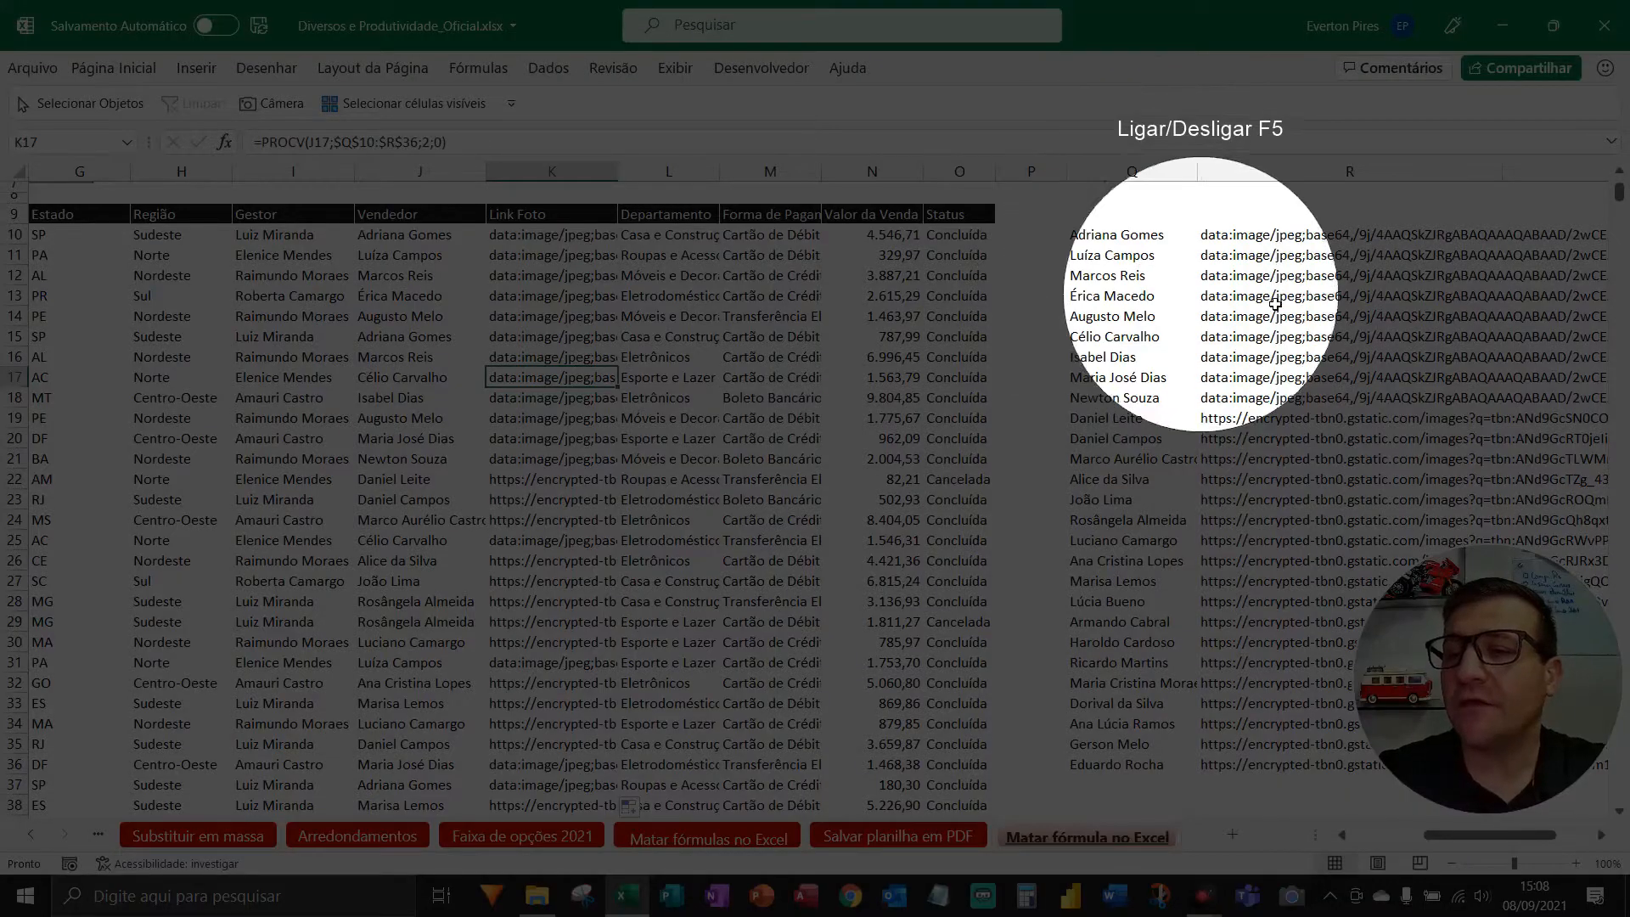
{"action": "key", "text": "F5"}
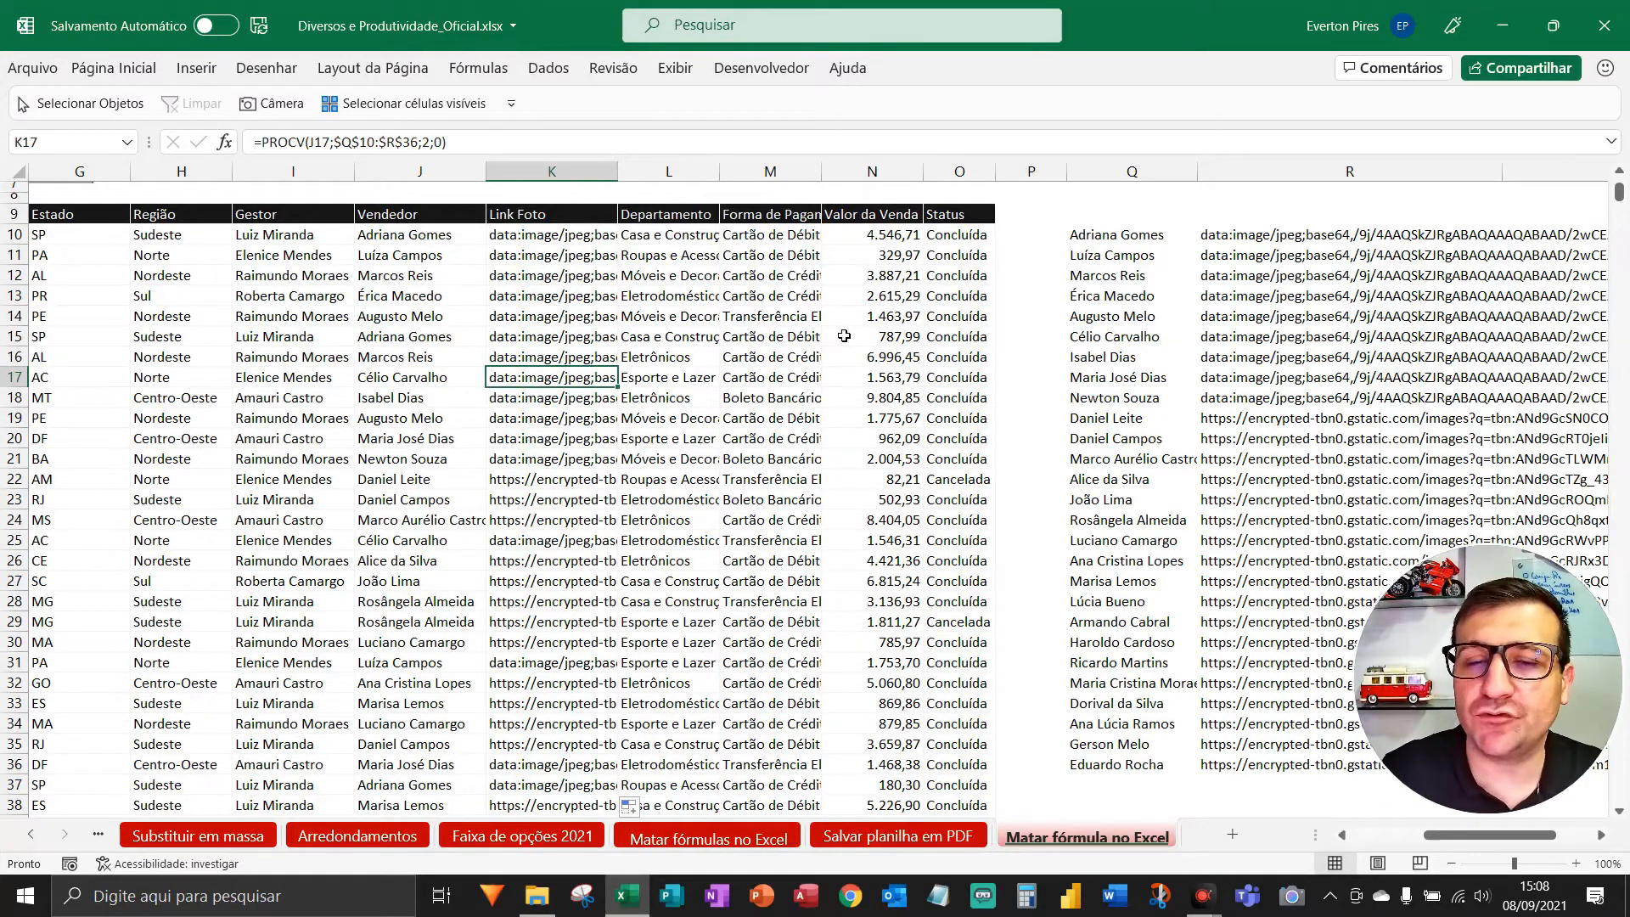
{"action": "left_click", "coordinate": [609, 295]}
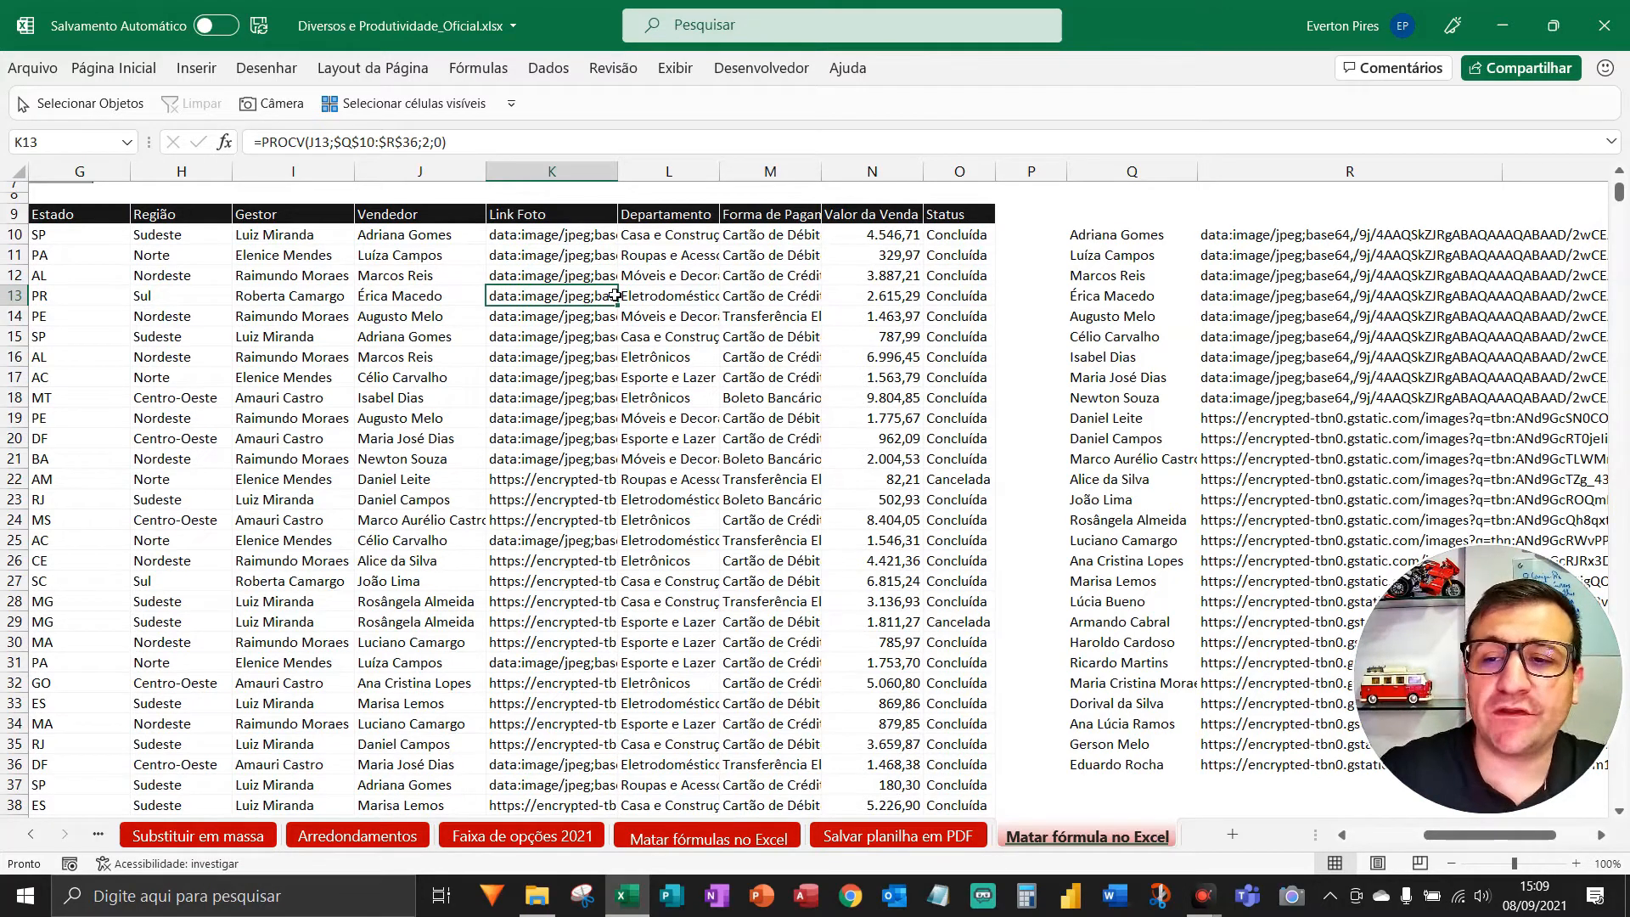
- Try deleting the seller and photo link columns Q and R, and undo the deletion
{"action": "left_click_drag", "start_coordinate": [1114, 173], "coordinate": [1345, 192]}
{"action": "key", "text": "F5"}
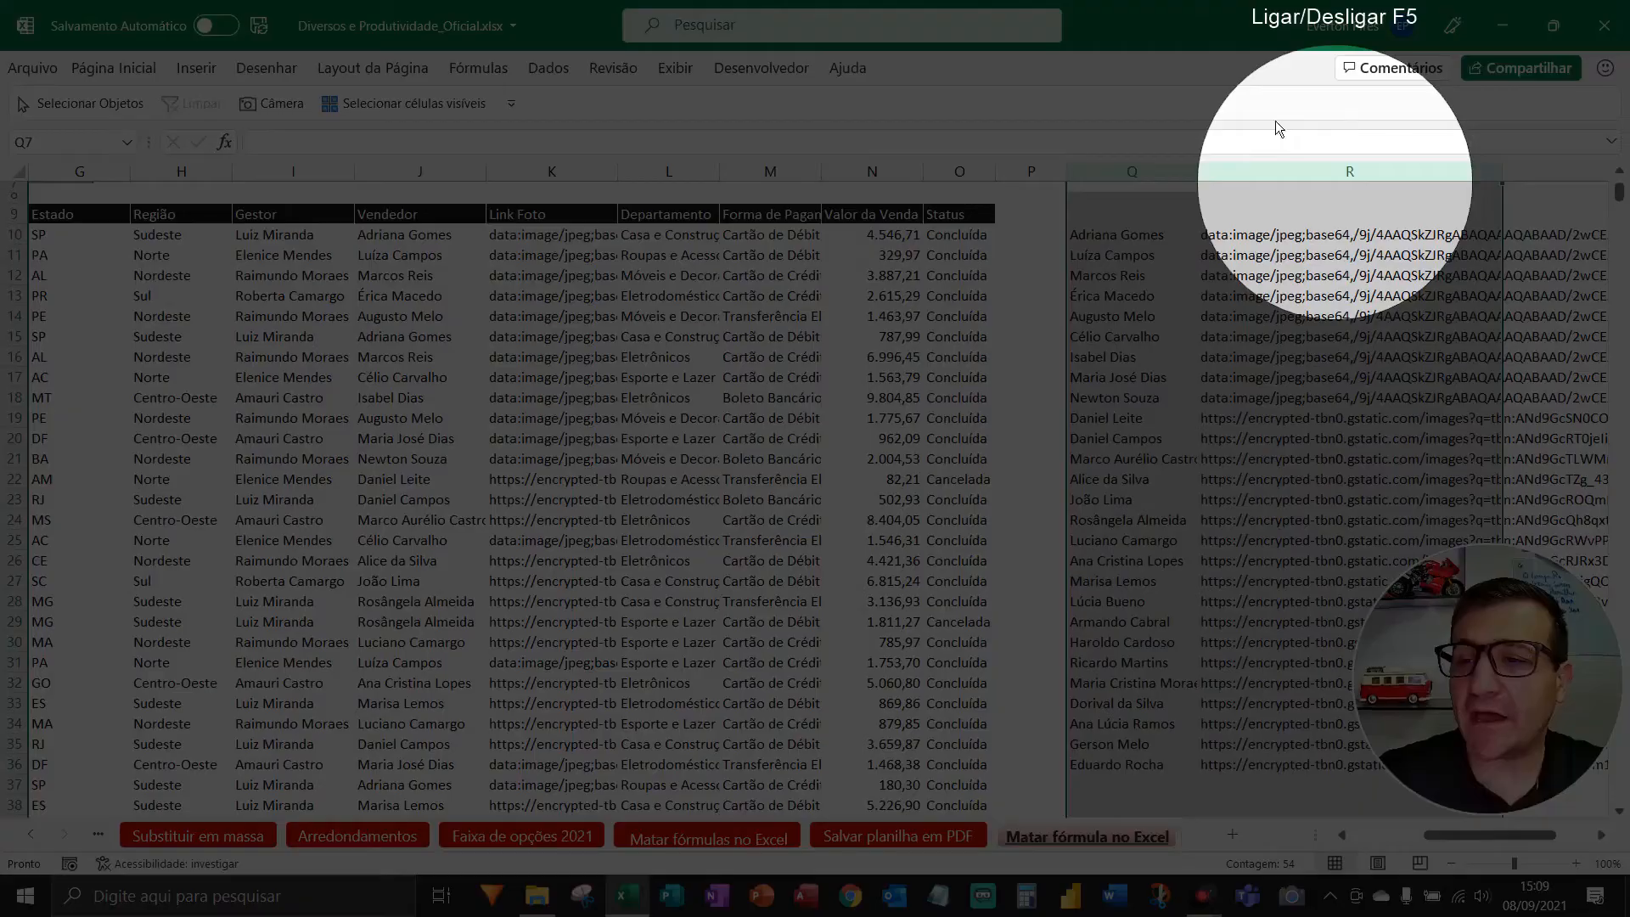
{"action": "key", "text": "F5"}
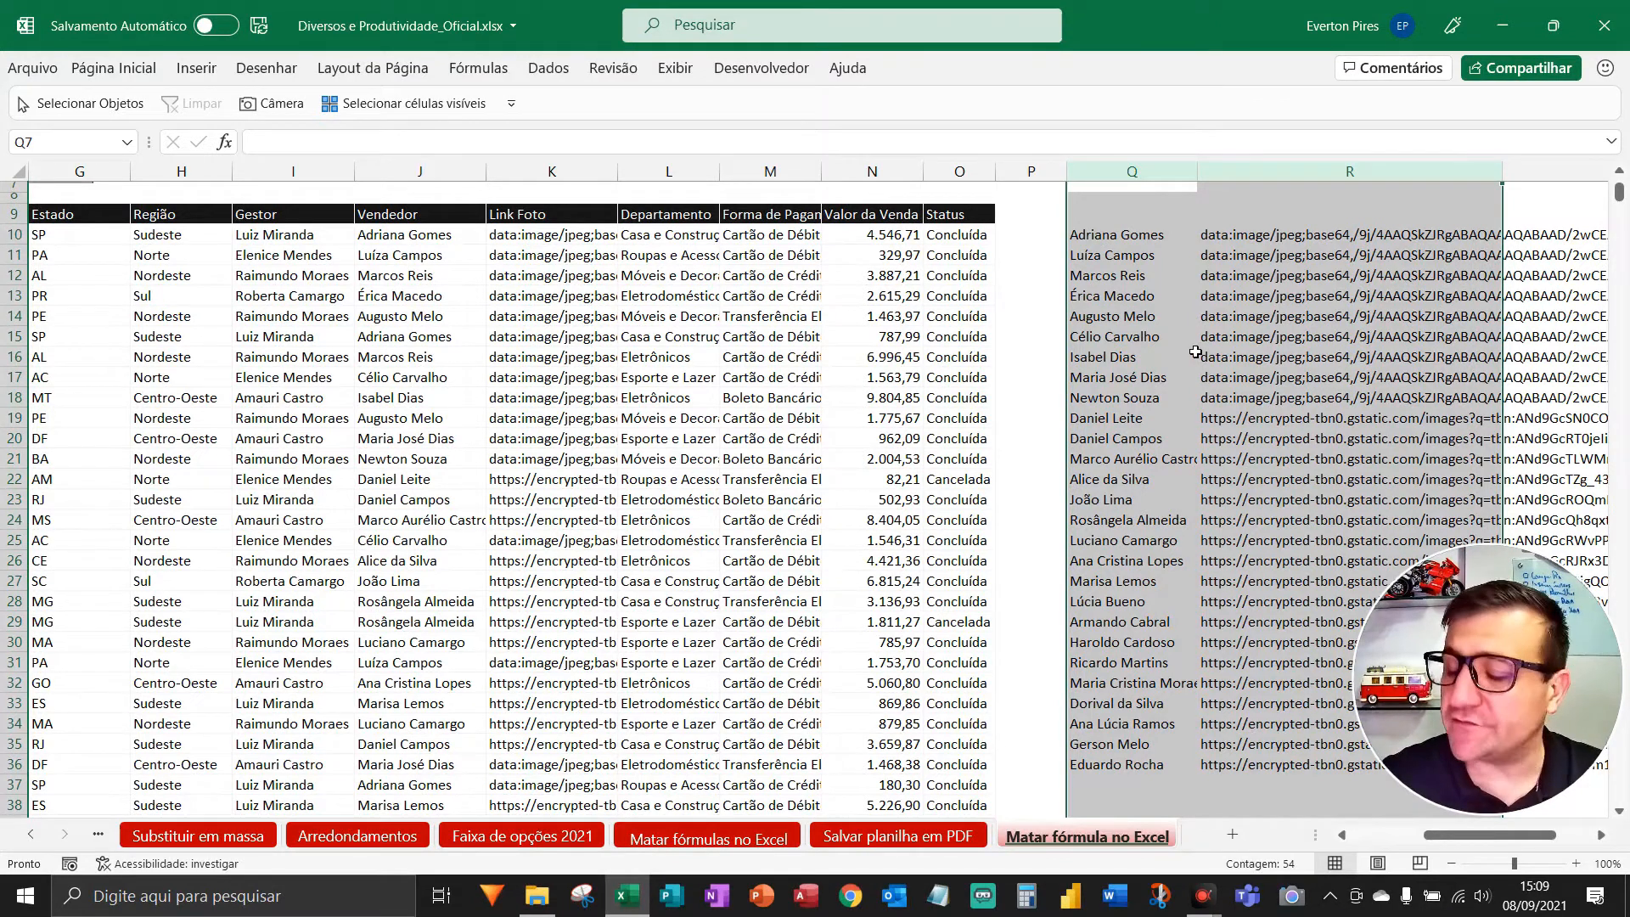
{"action": "key", "text": "ctrl+minus"}
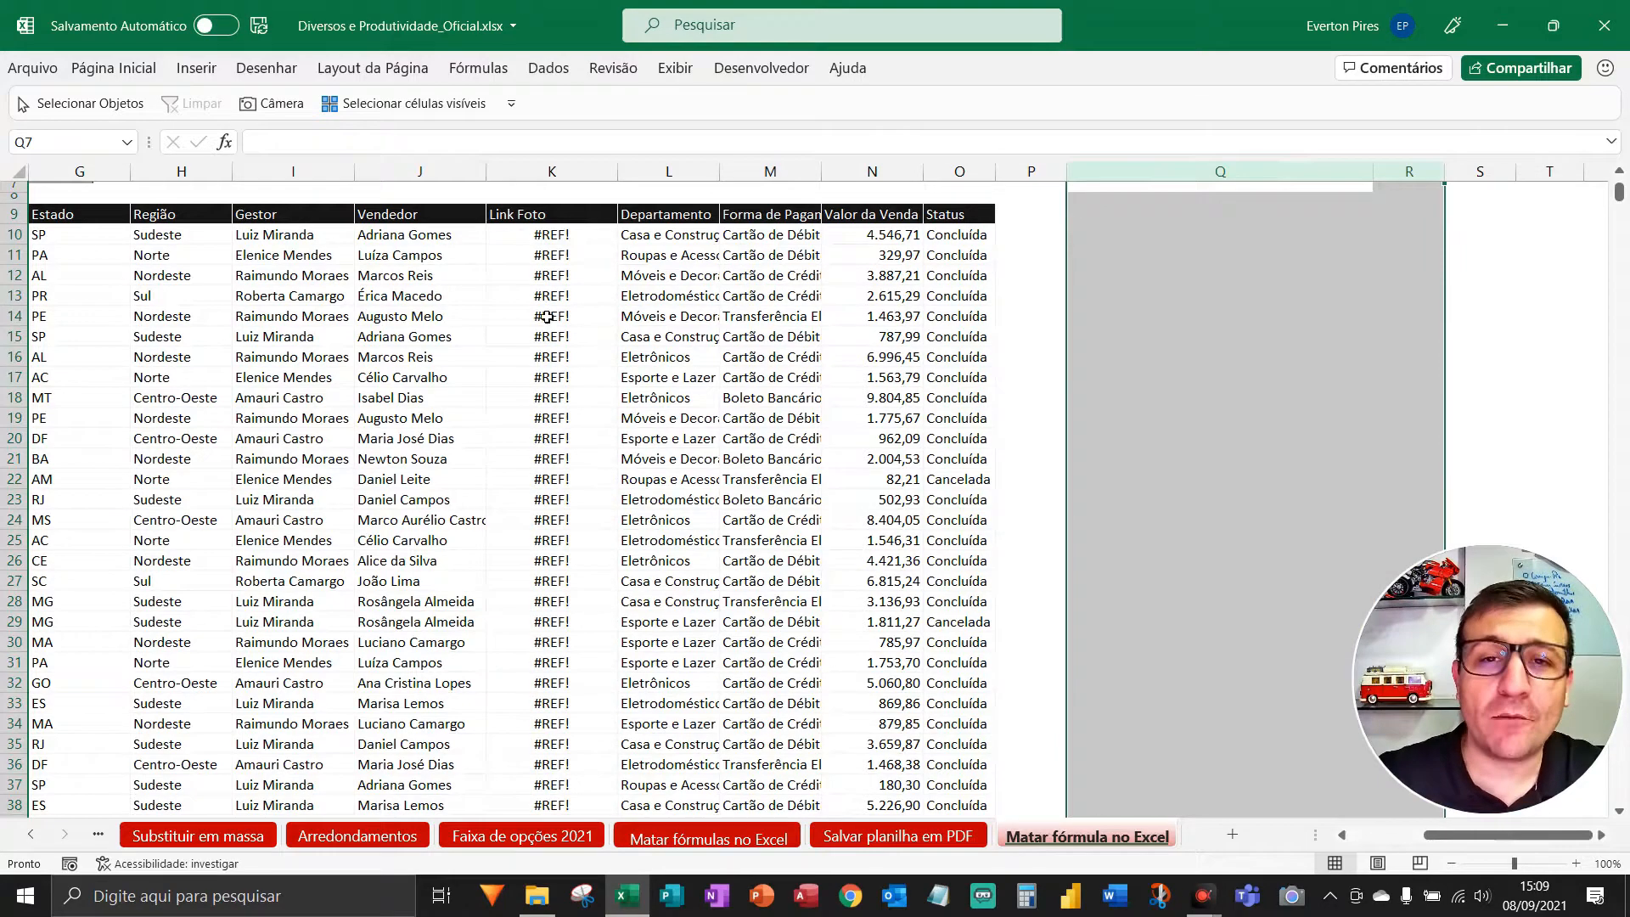
{"action": "key", "text": "F5"}
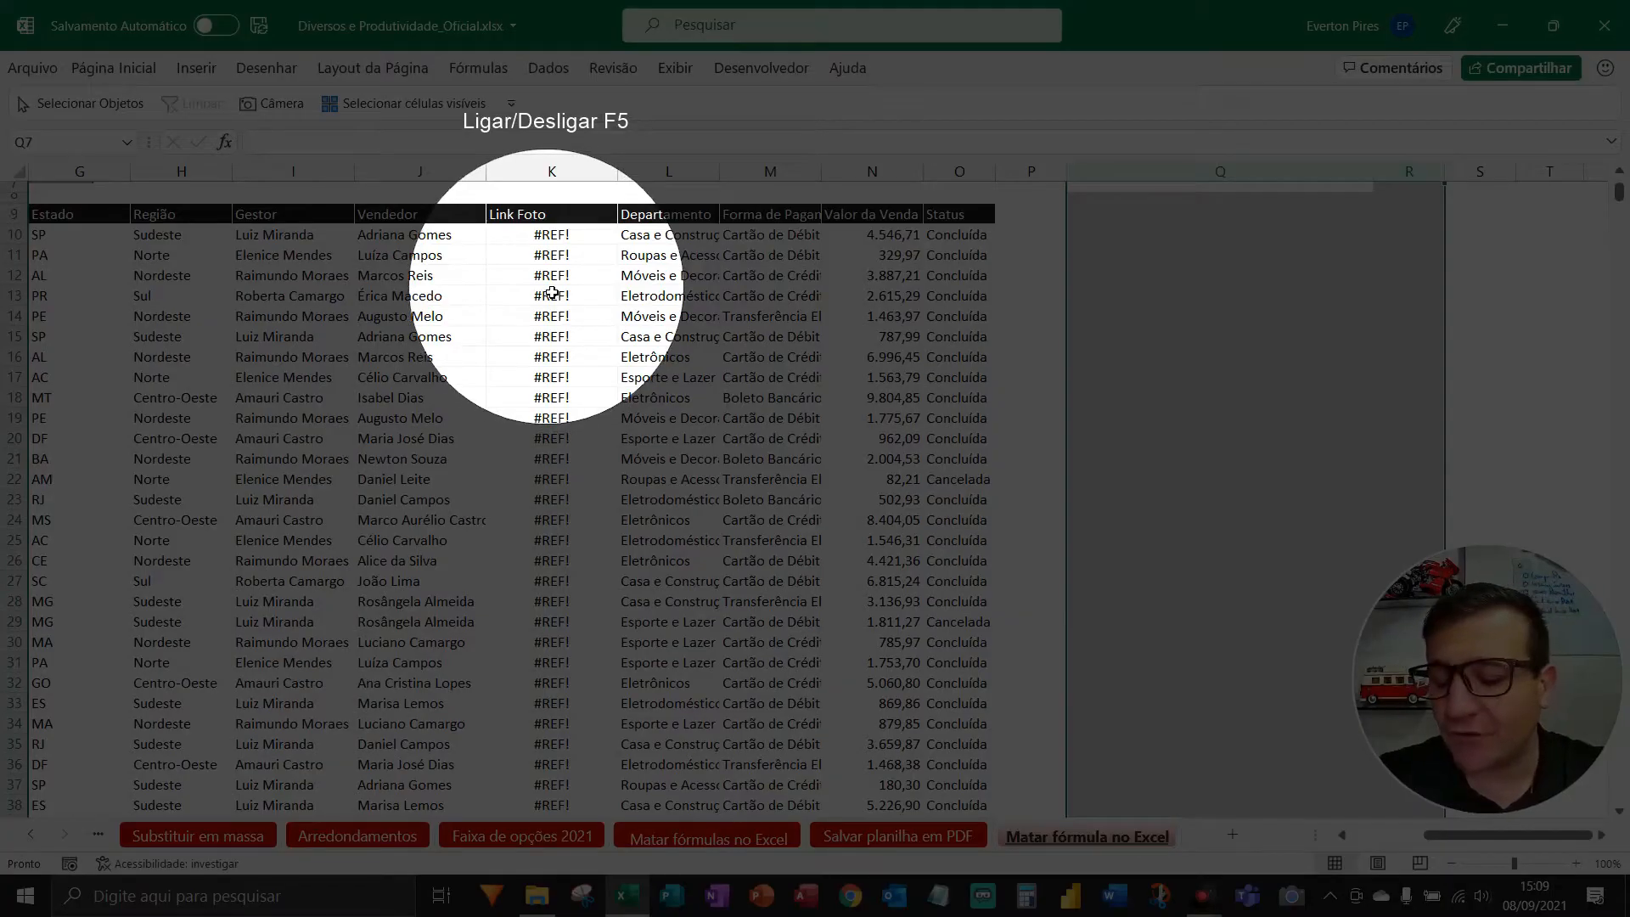
{"action": "key", "text": "F5"}
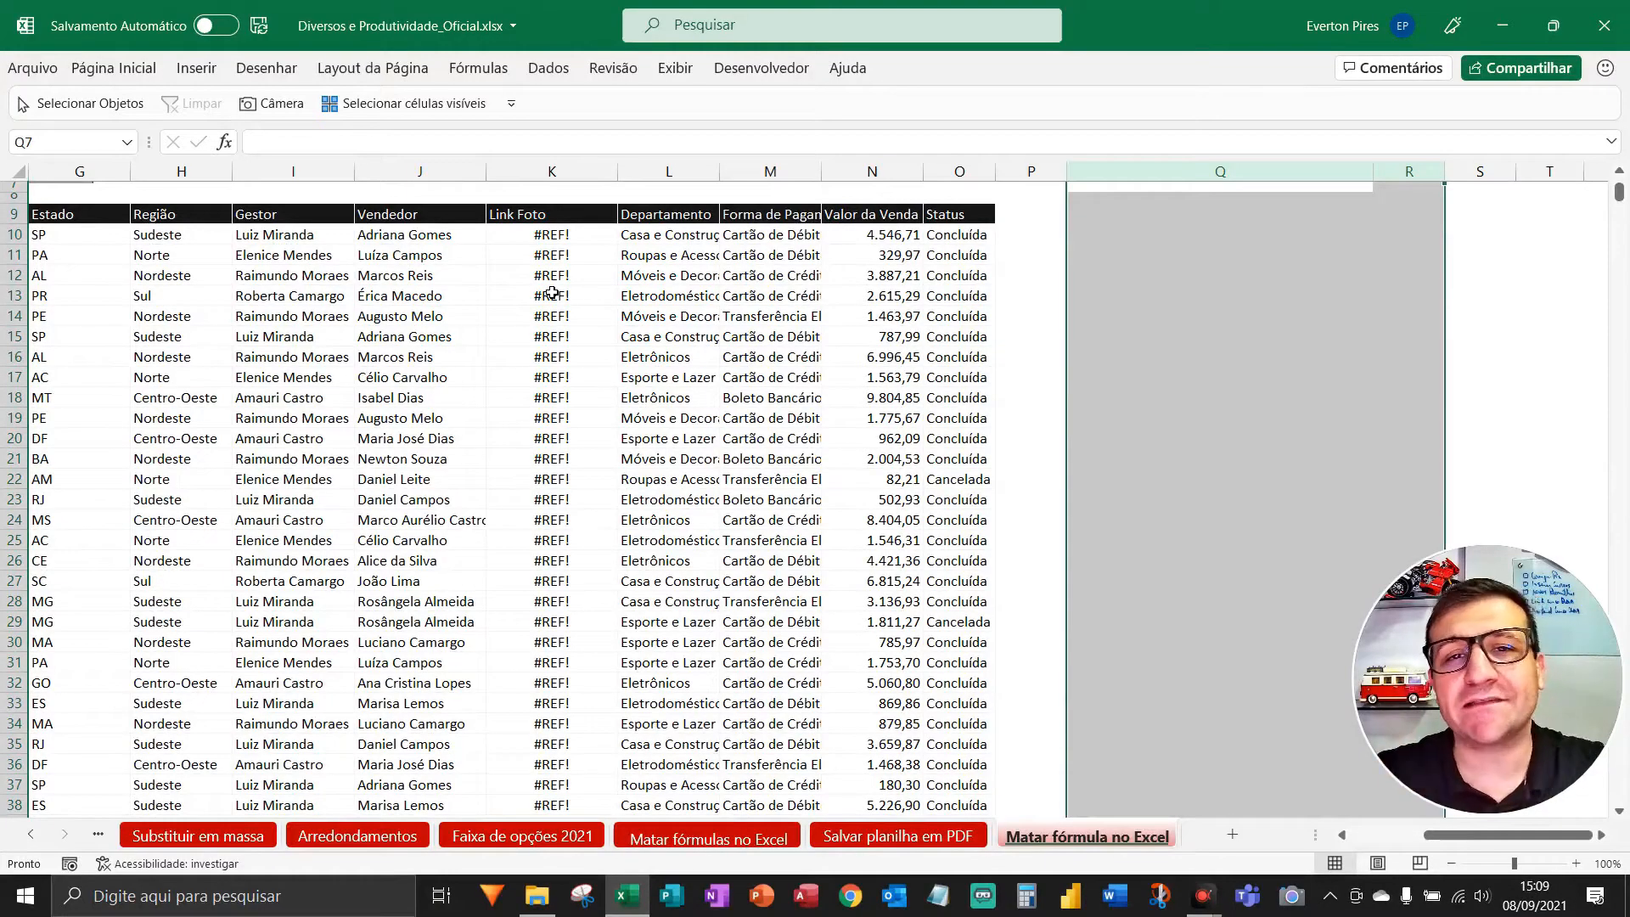
{"action": "key", "text": "ctrl+z"}
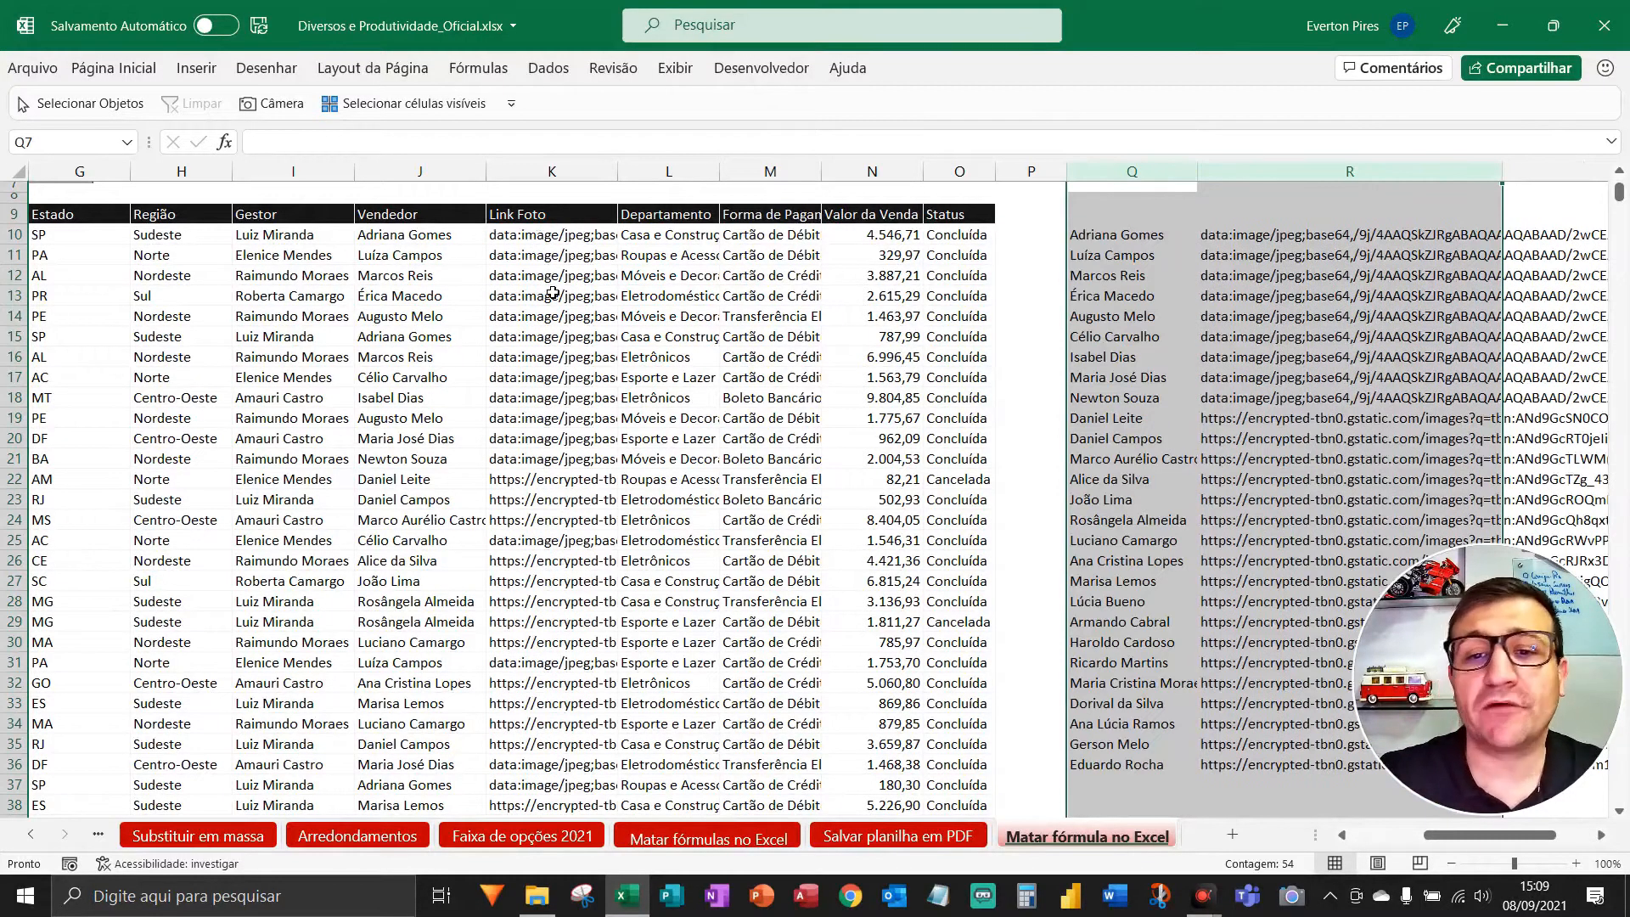
- Try replacing the formulas in column K with their results by copying it and using Paste Special with Valores over itself
{"action": "left_click", "coordinate": [550, 172]}
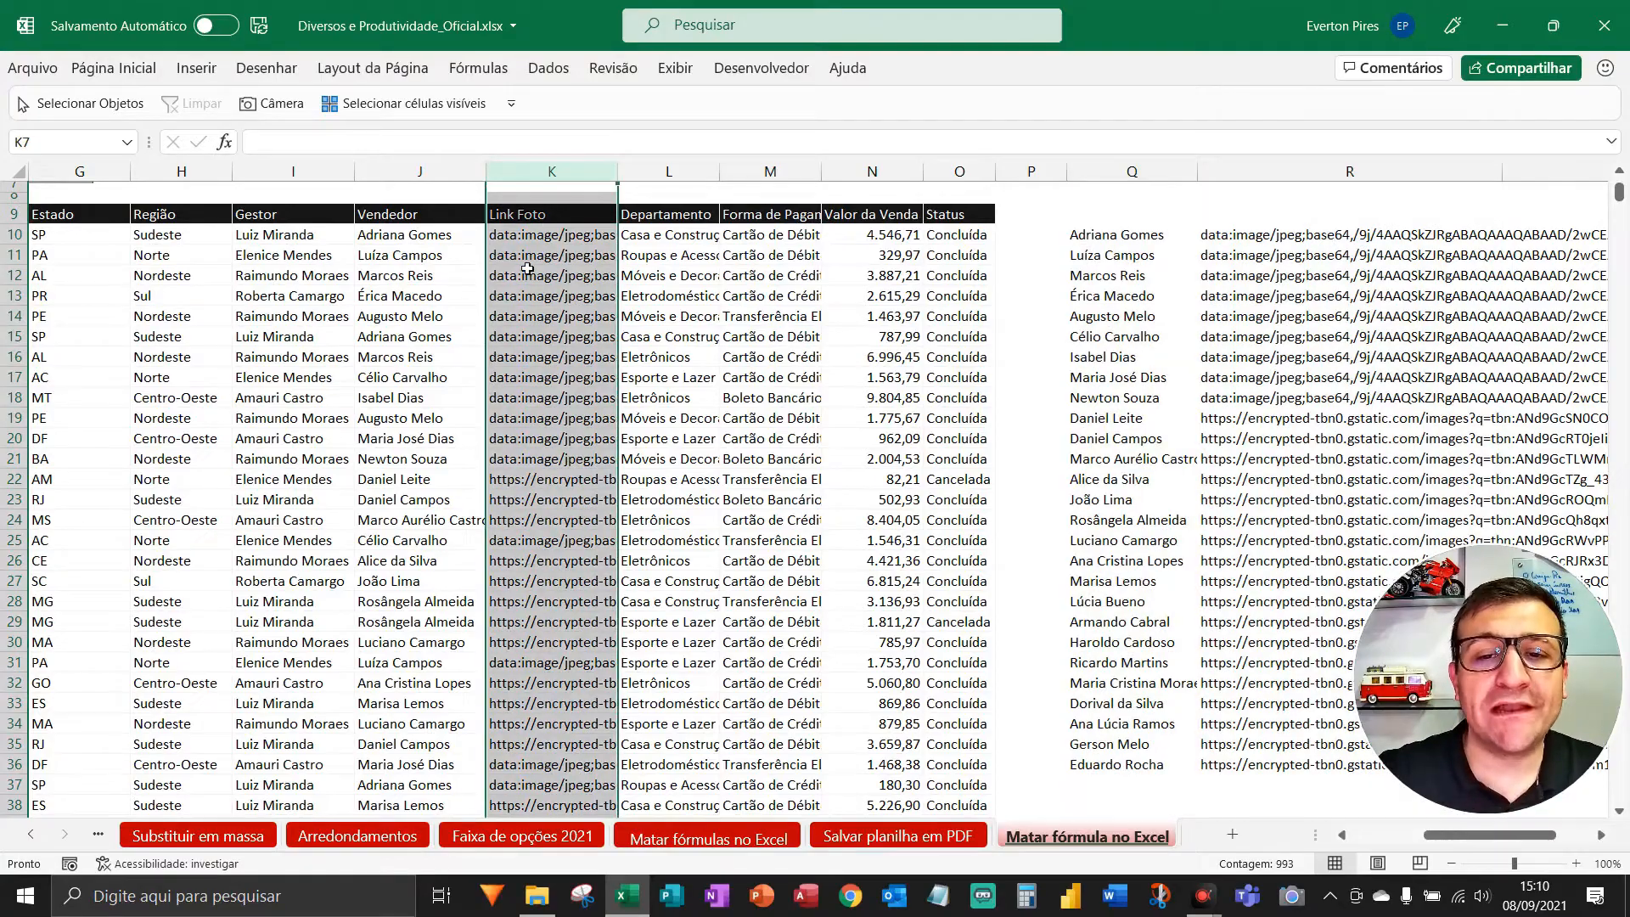
{"action": "key", "text": "F5"}
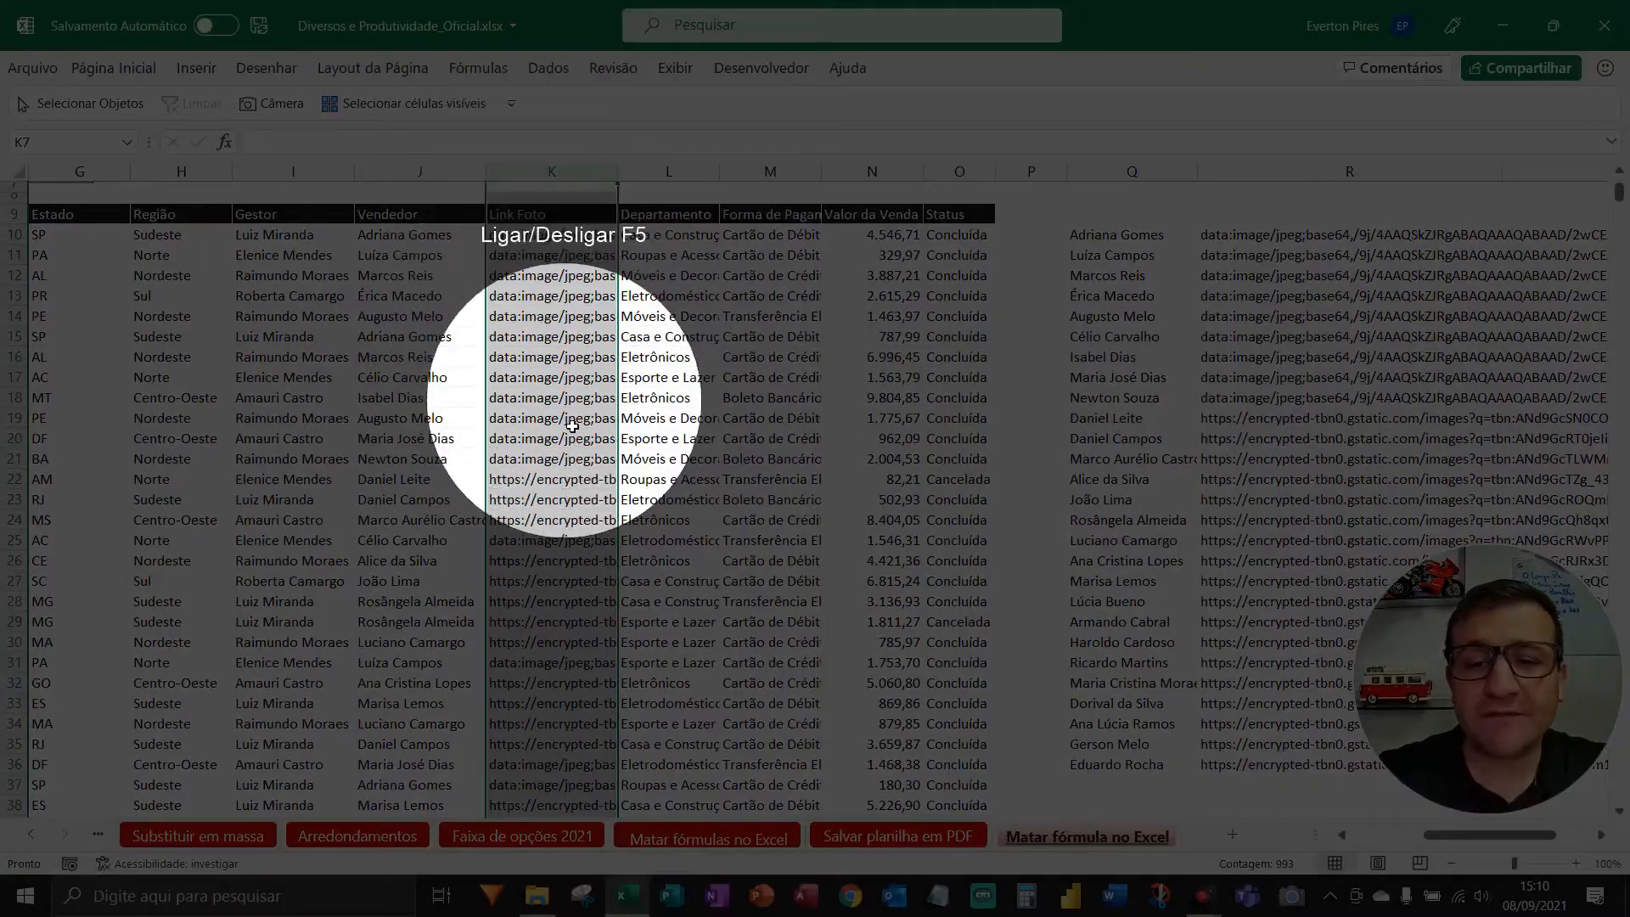
{"action": "key", "text": "F5"}
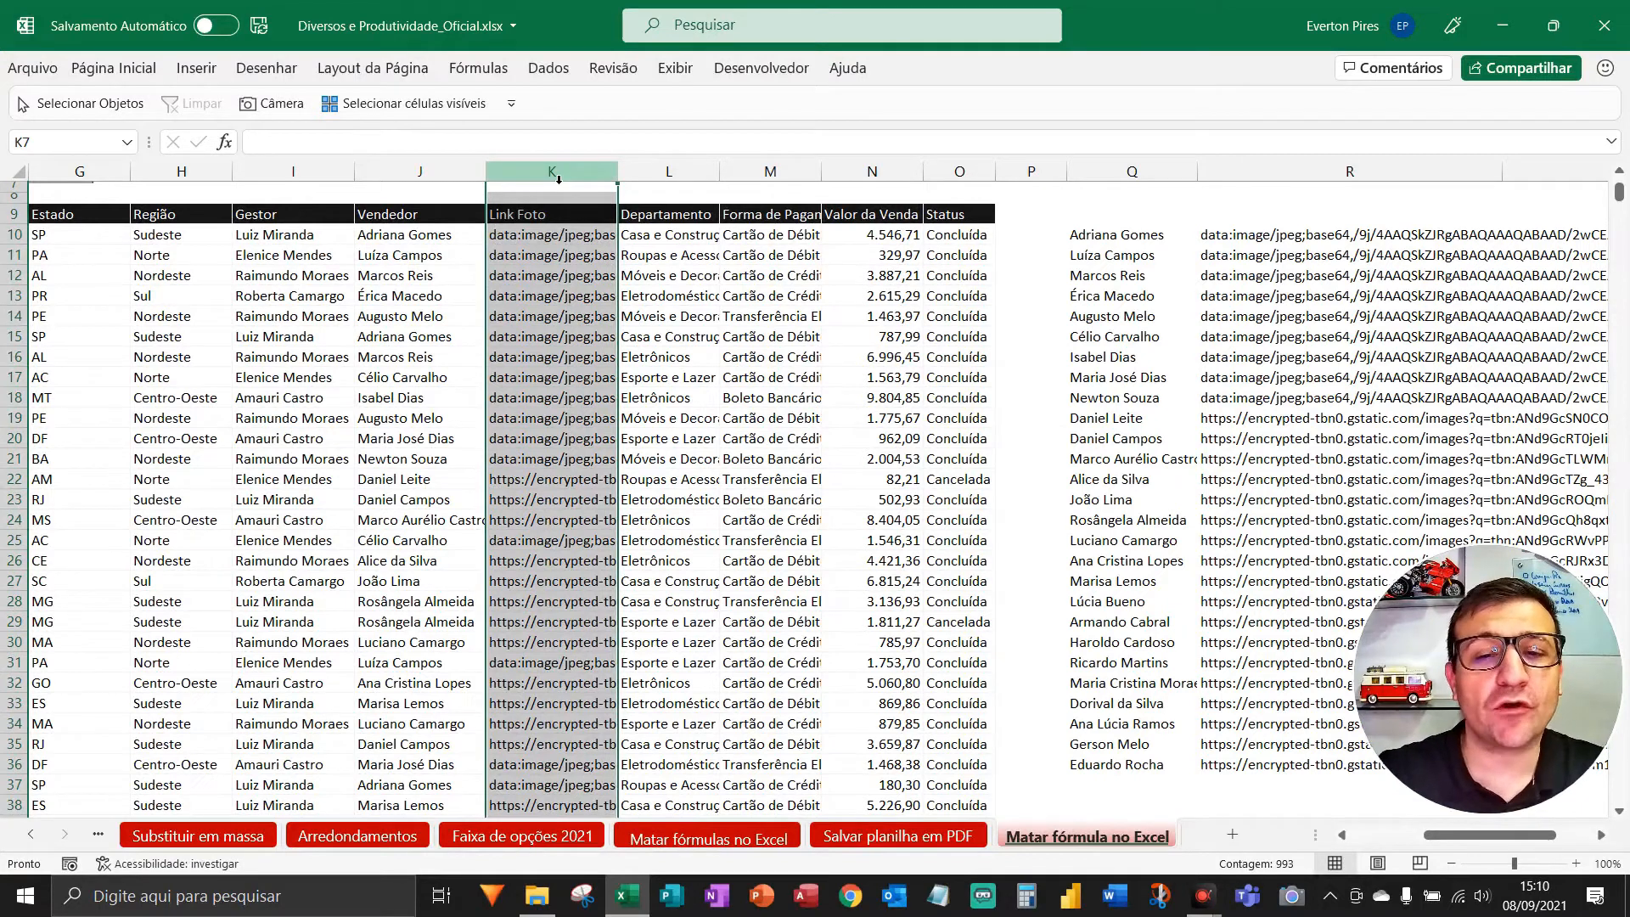
{"action": "key", "text": "ctrl+c"}
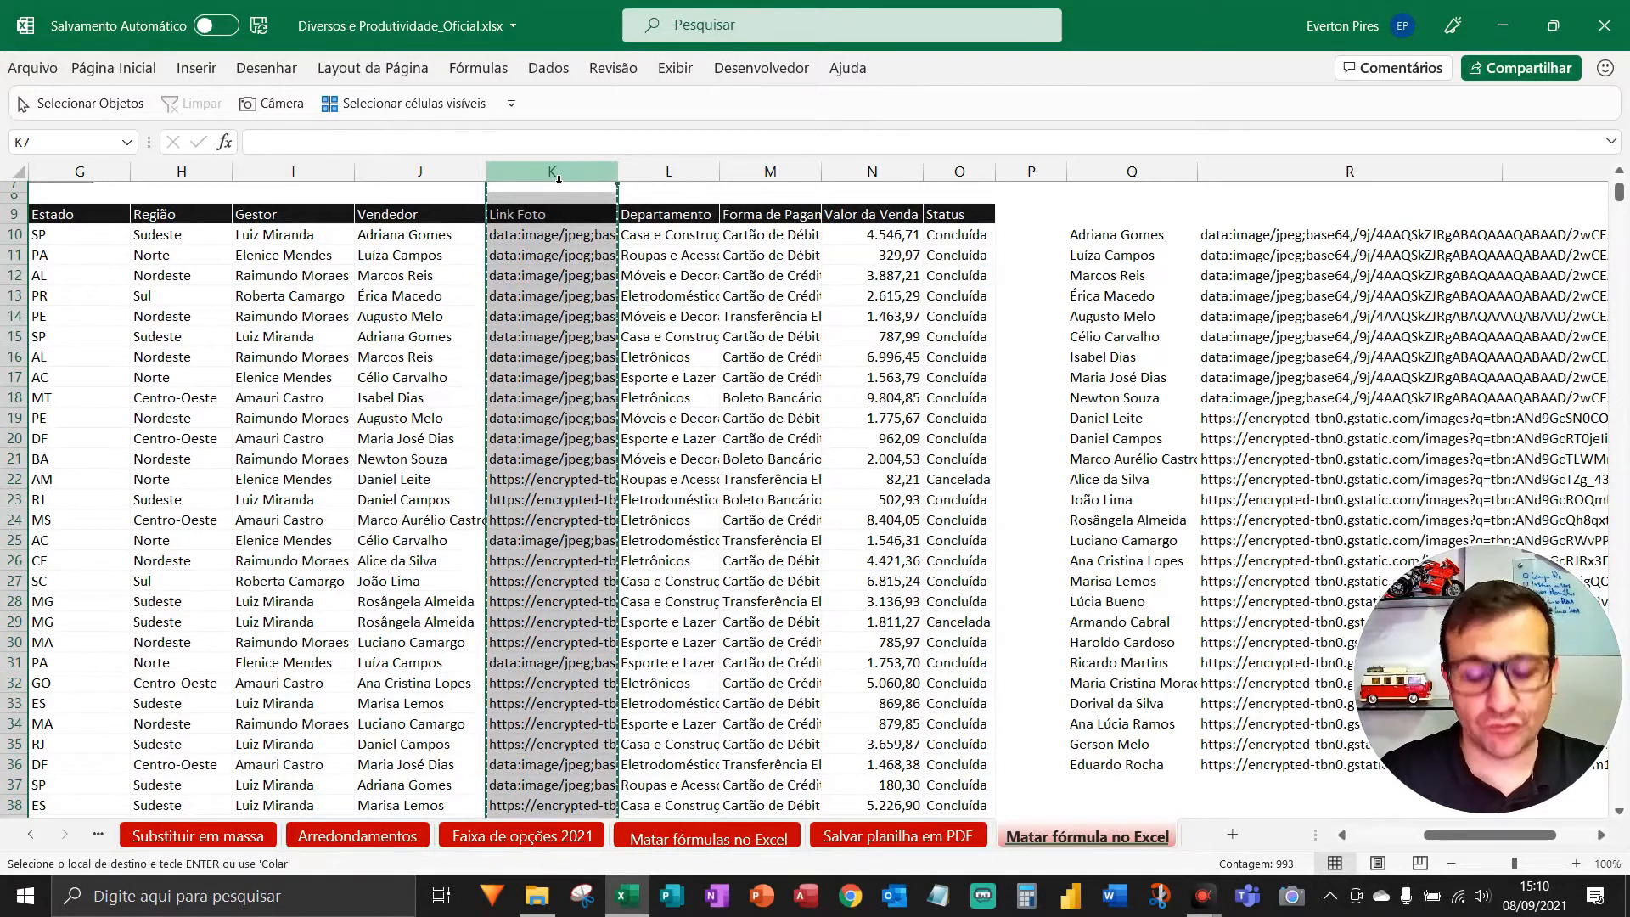
{"action": "key", "text": "ctrl+alt+v"}
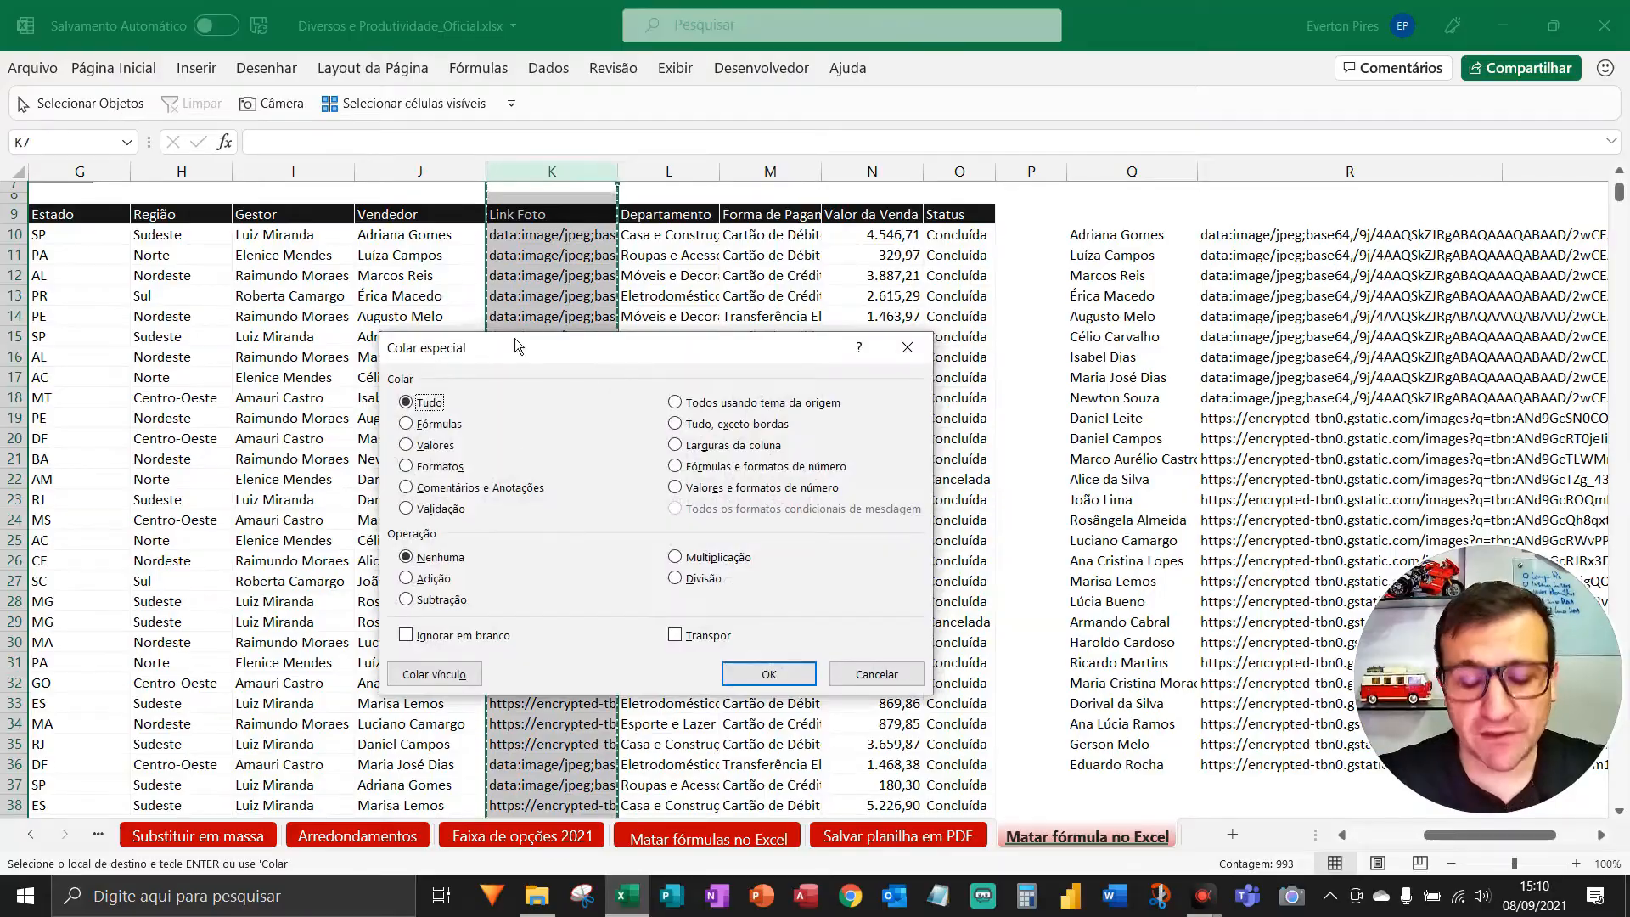
{"action": "key", "text": "F5"}
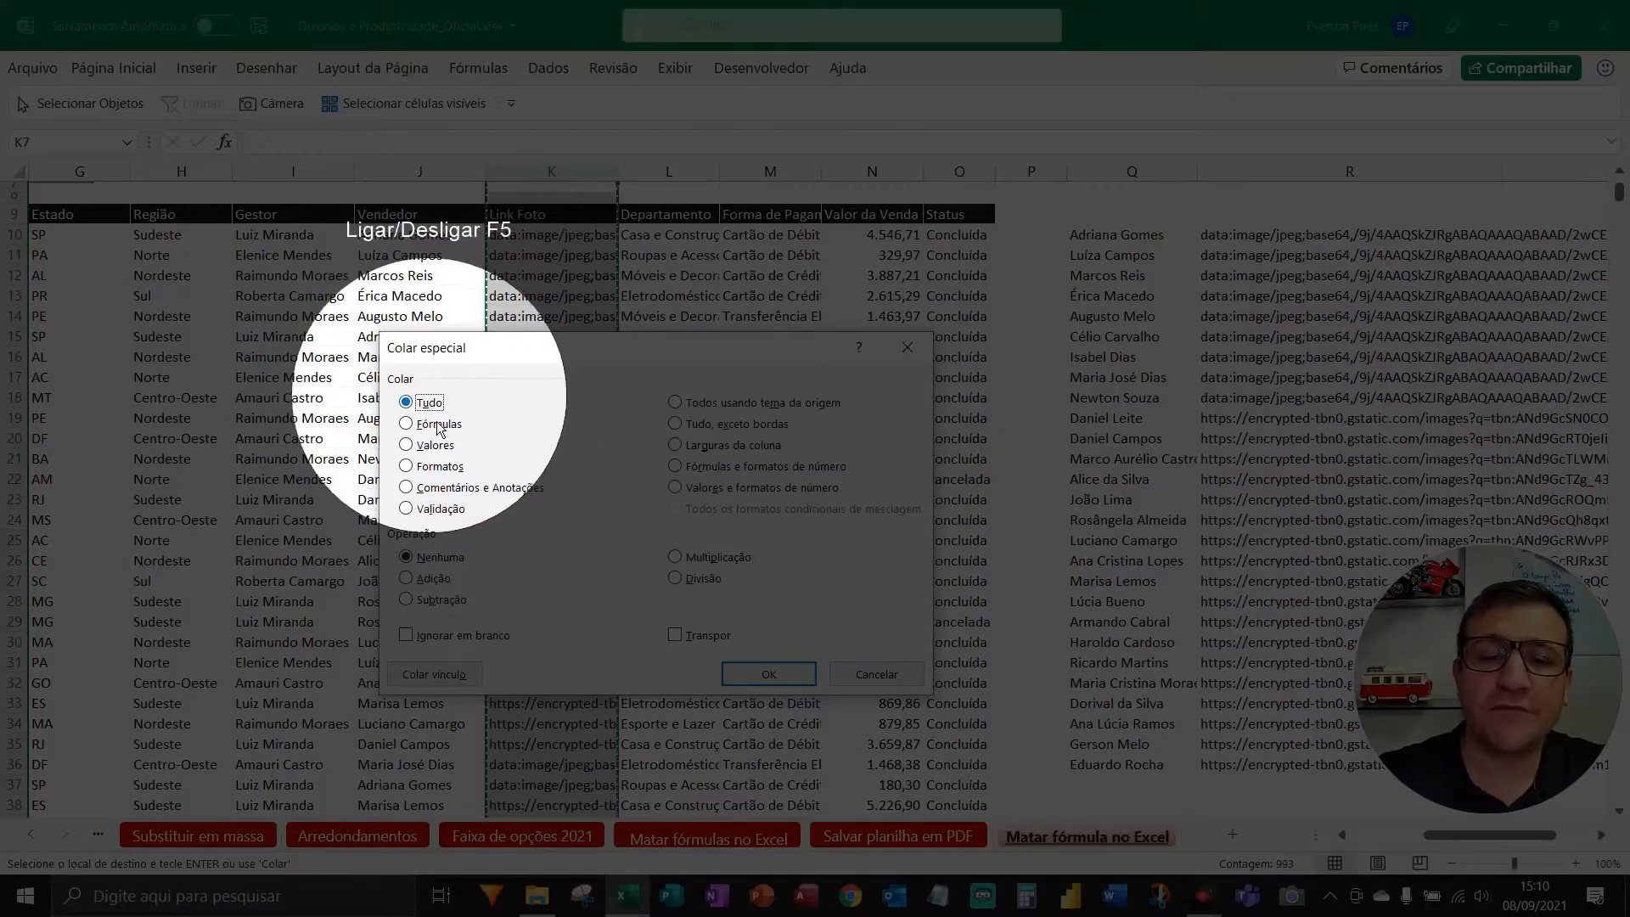
{"action": "key", "text": "F5"}
{"action": "left_click", "coordinate": [431, 446]}
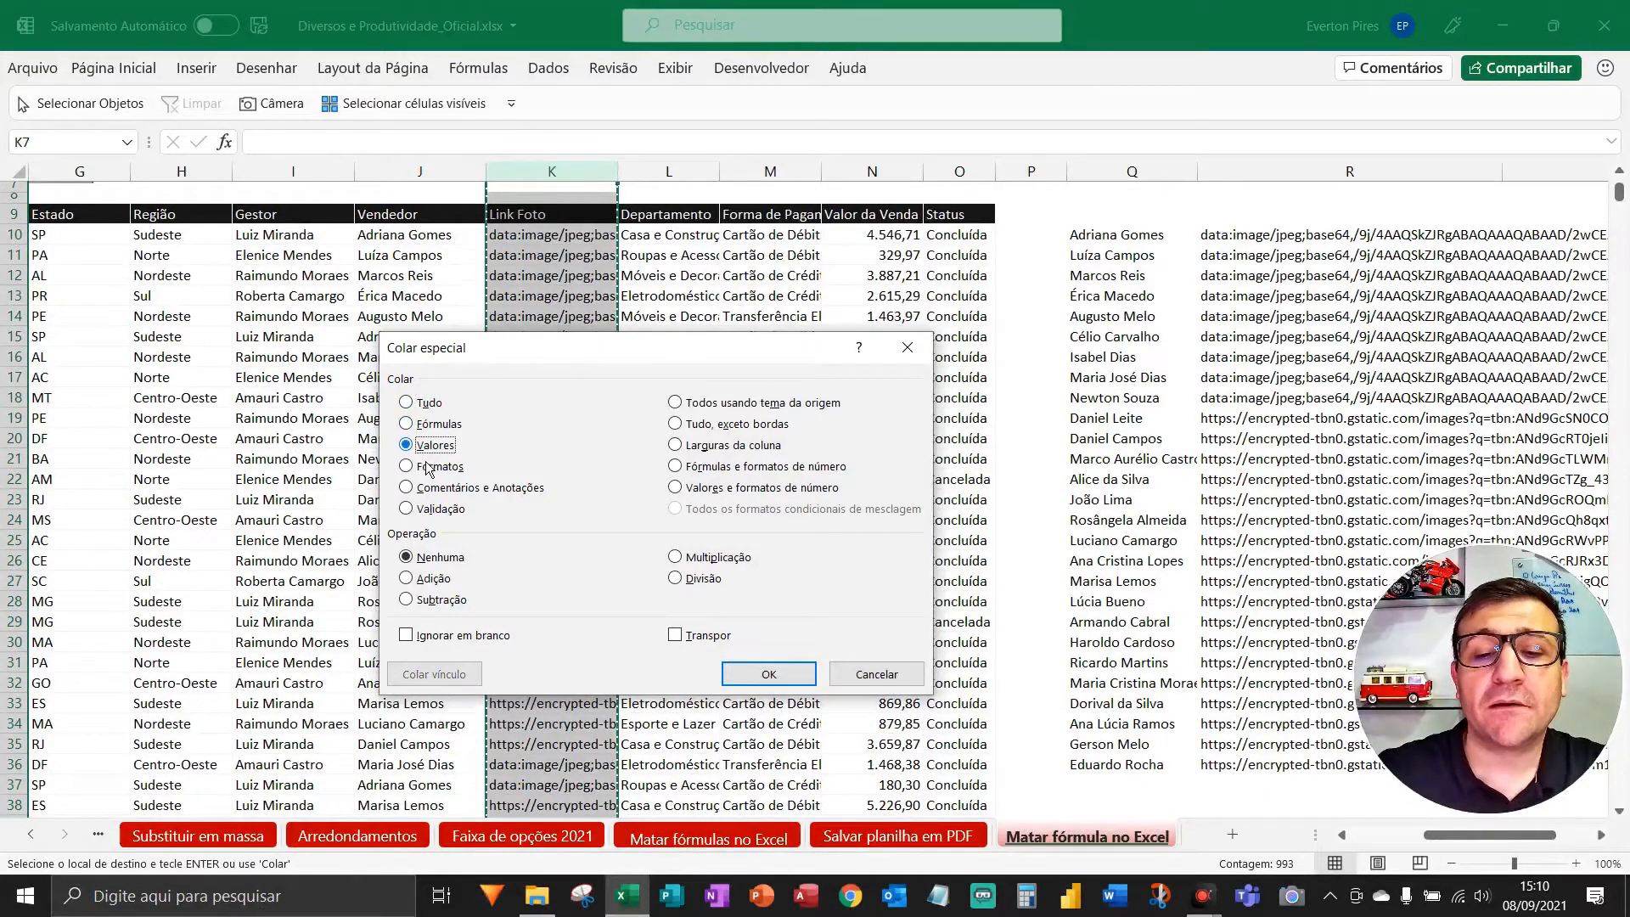
{"action": "left_click", "coordinate": [768, 673]}
{"action": "left_click", "coordinate": [543, 419]}
{"action": "left_click", "coordinate": [555, 316]}
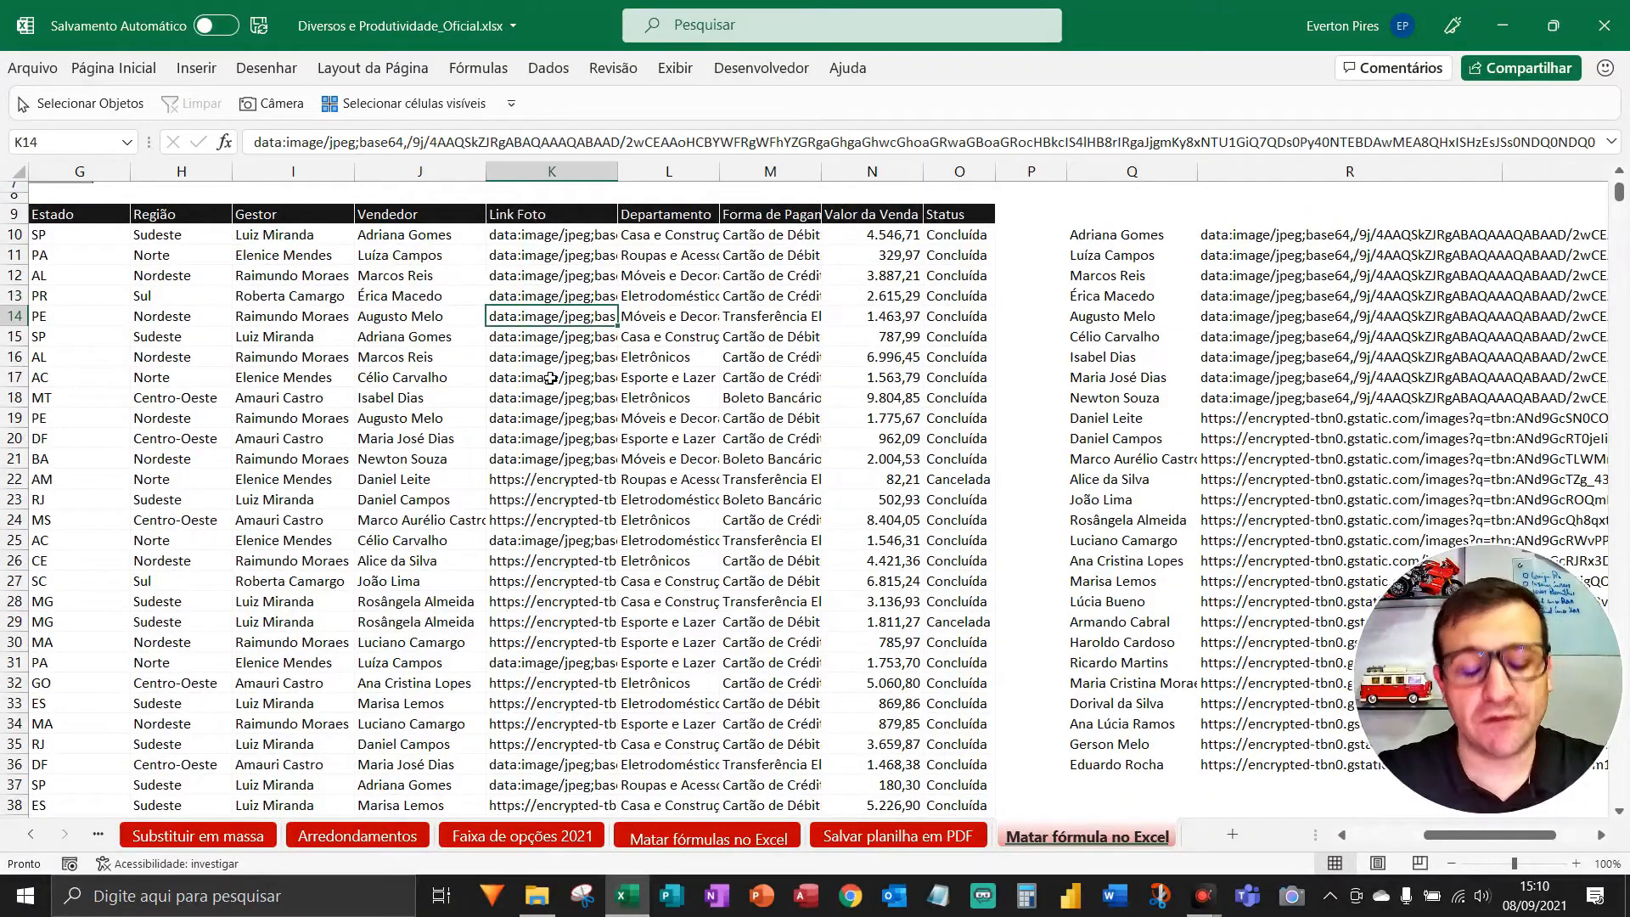
{"action": "left_click", "coordinate": [552, 172]}
{"action": "key", "text": "ctrl+c"}
{"action": "left_click", "coordinate": [553, 316]}
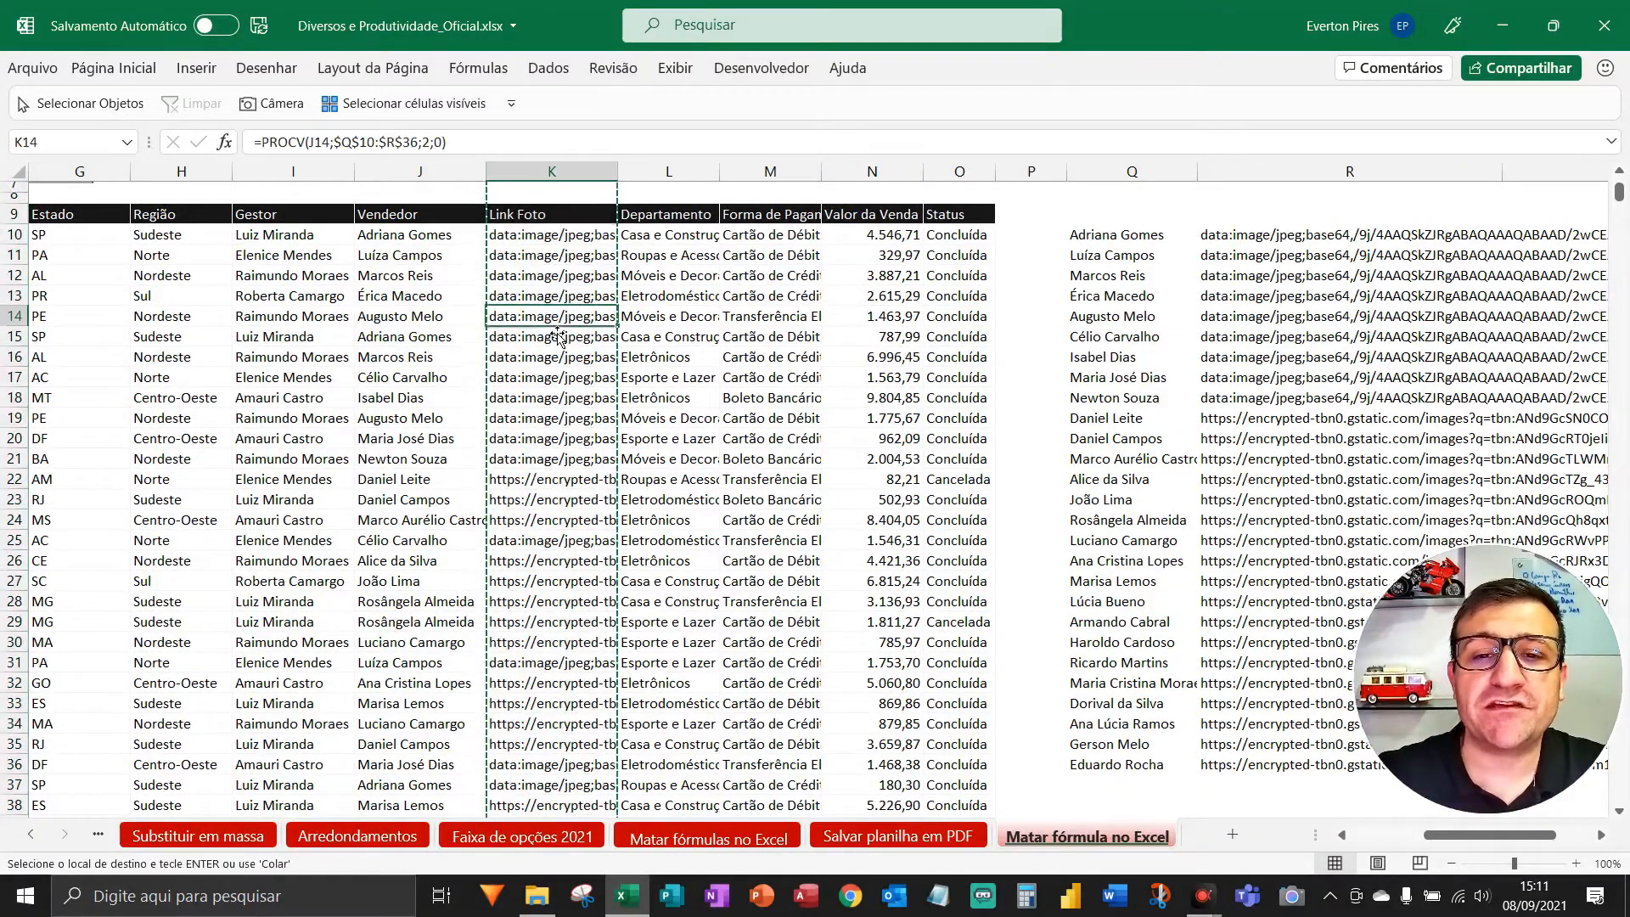
{"action": "key", "text": "Escape"}
{"action": "left_click", "coordinate": [556, 295]}
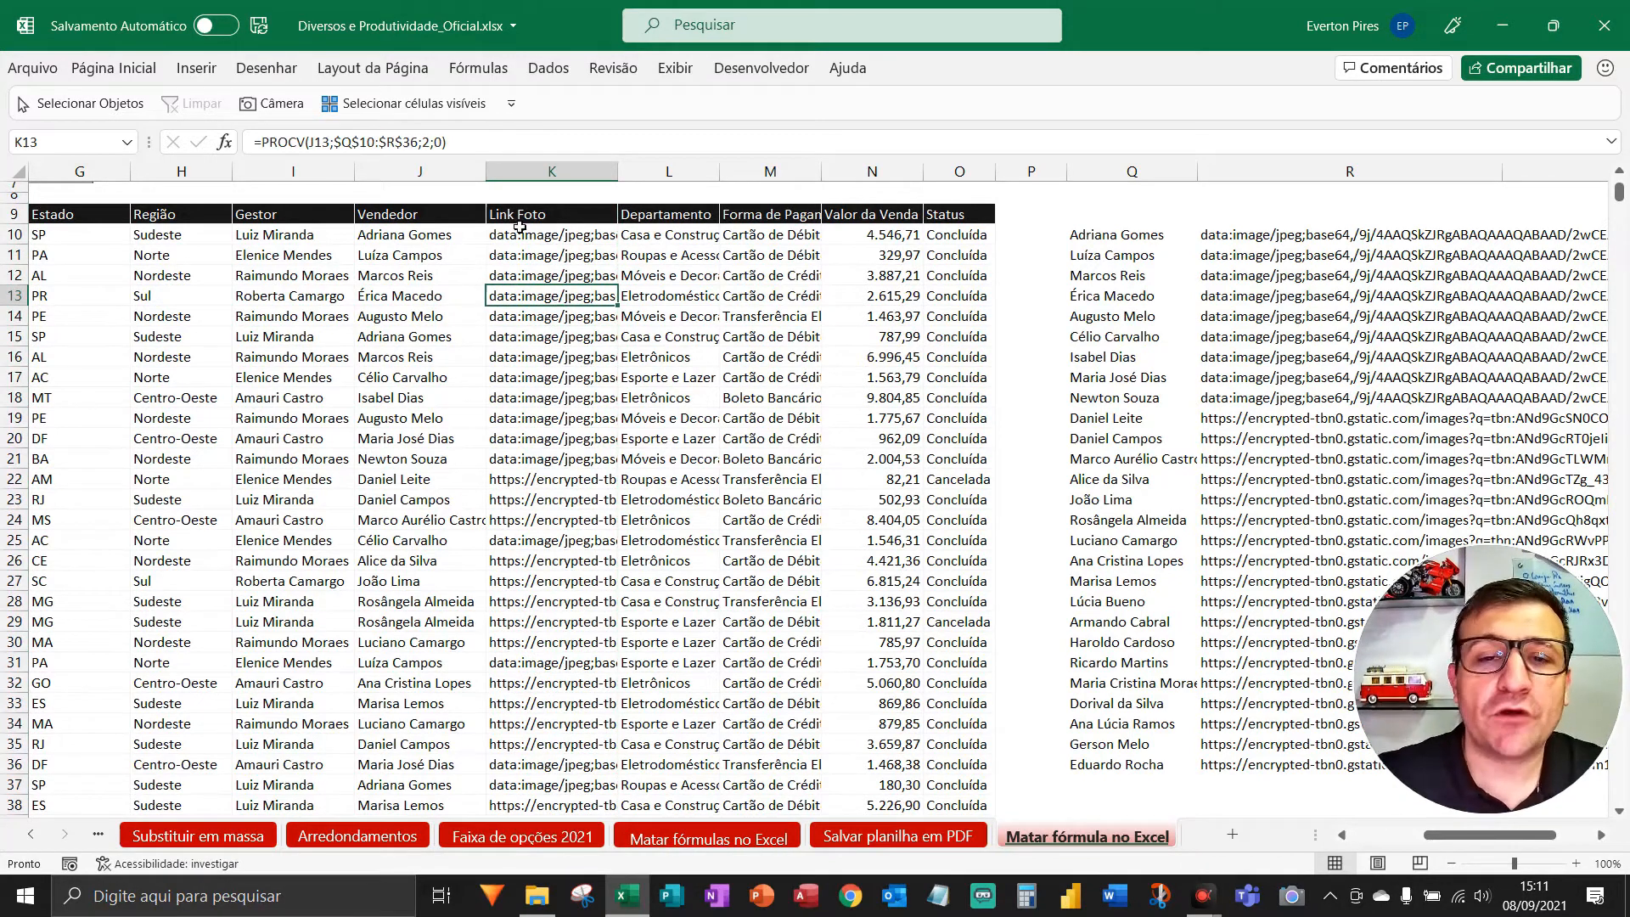
- Copy the Link Foto column and paste it over itself as values only, using Paste Special with the Valores option
{"action": "left_click", "coordinate": [546, 182]}
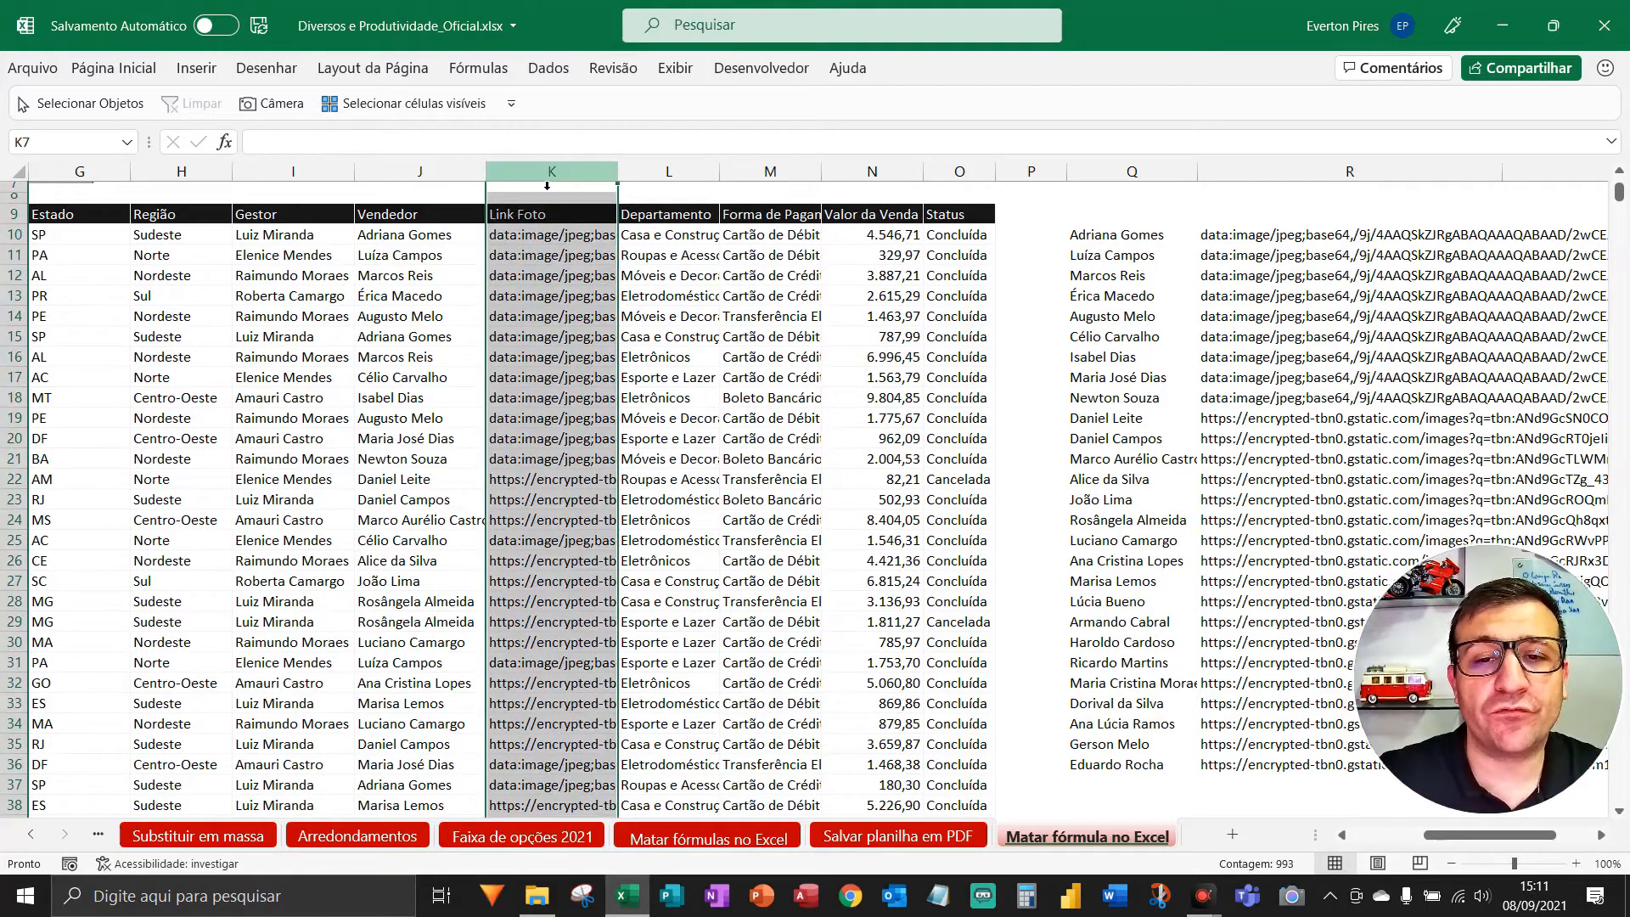
{"action": "left_click", "coordinate": [117, 72]}
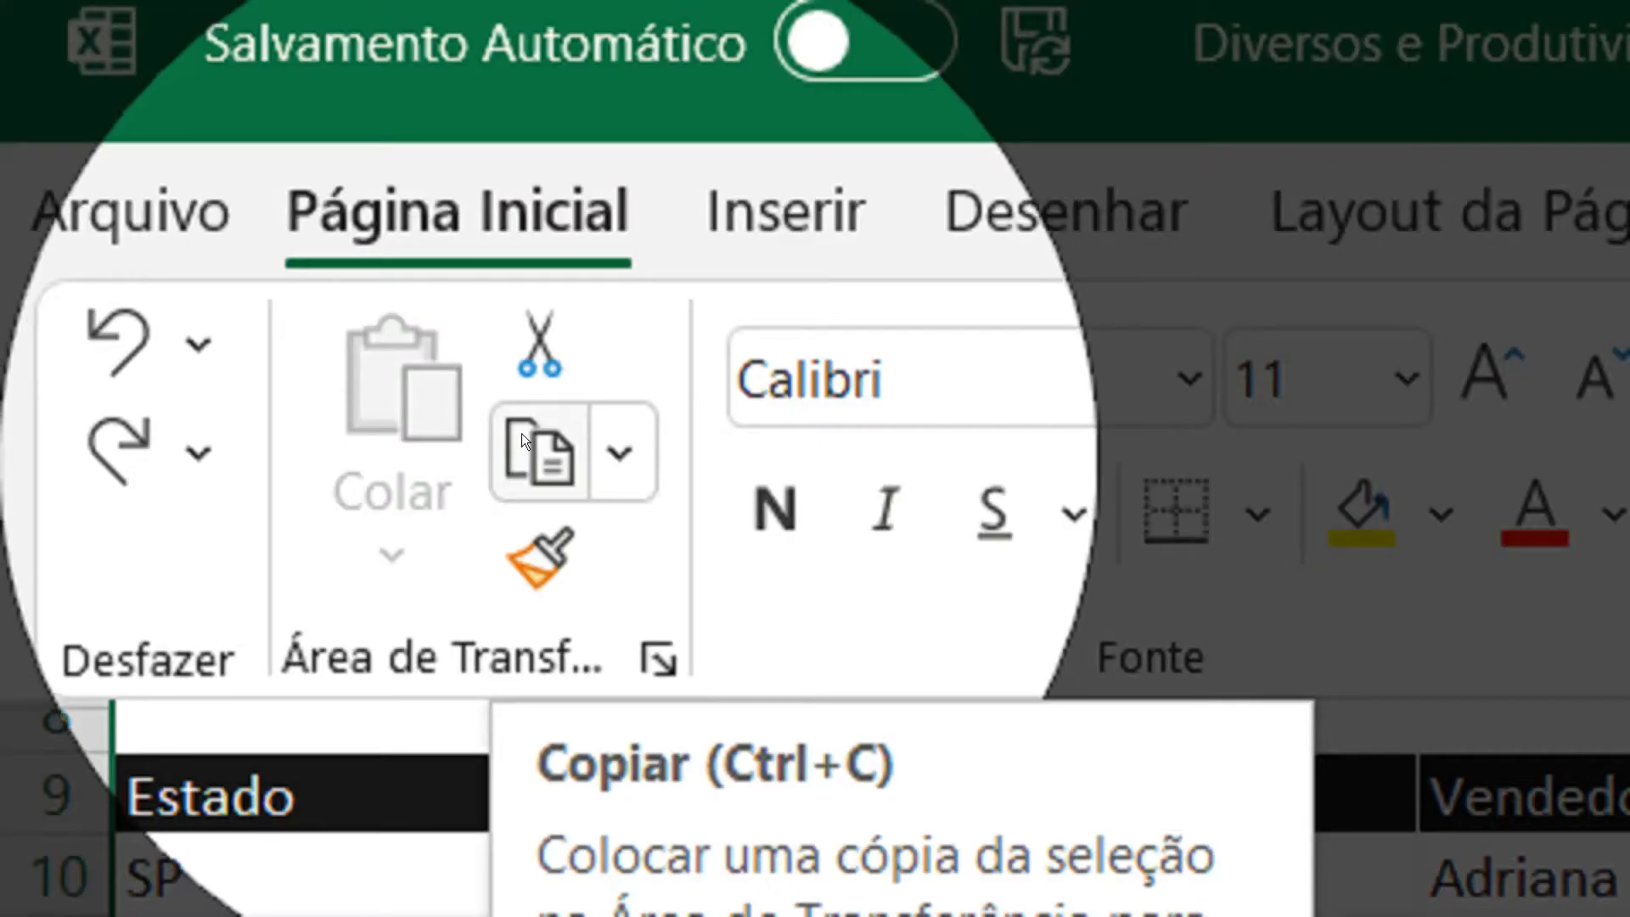
{"action": "left_click", "coordinate": [521, 432]}
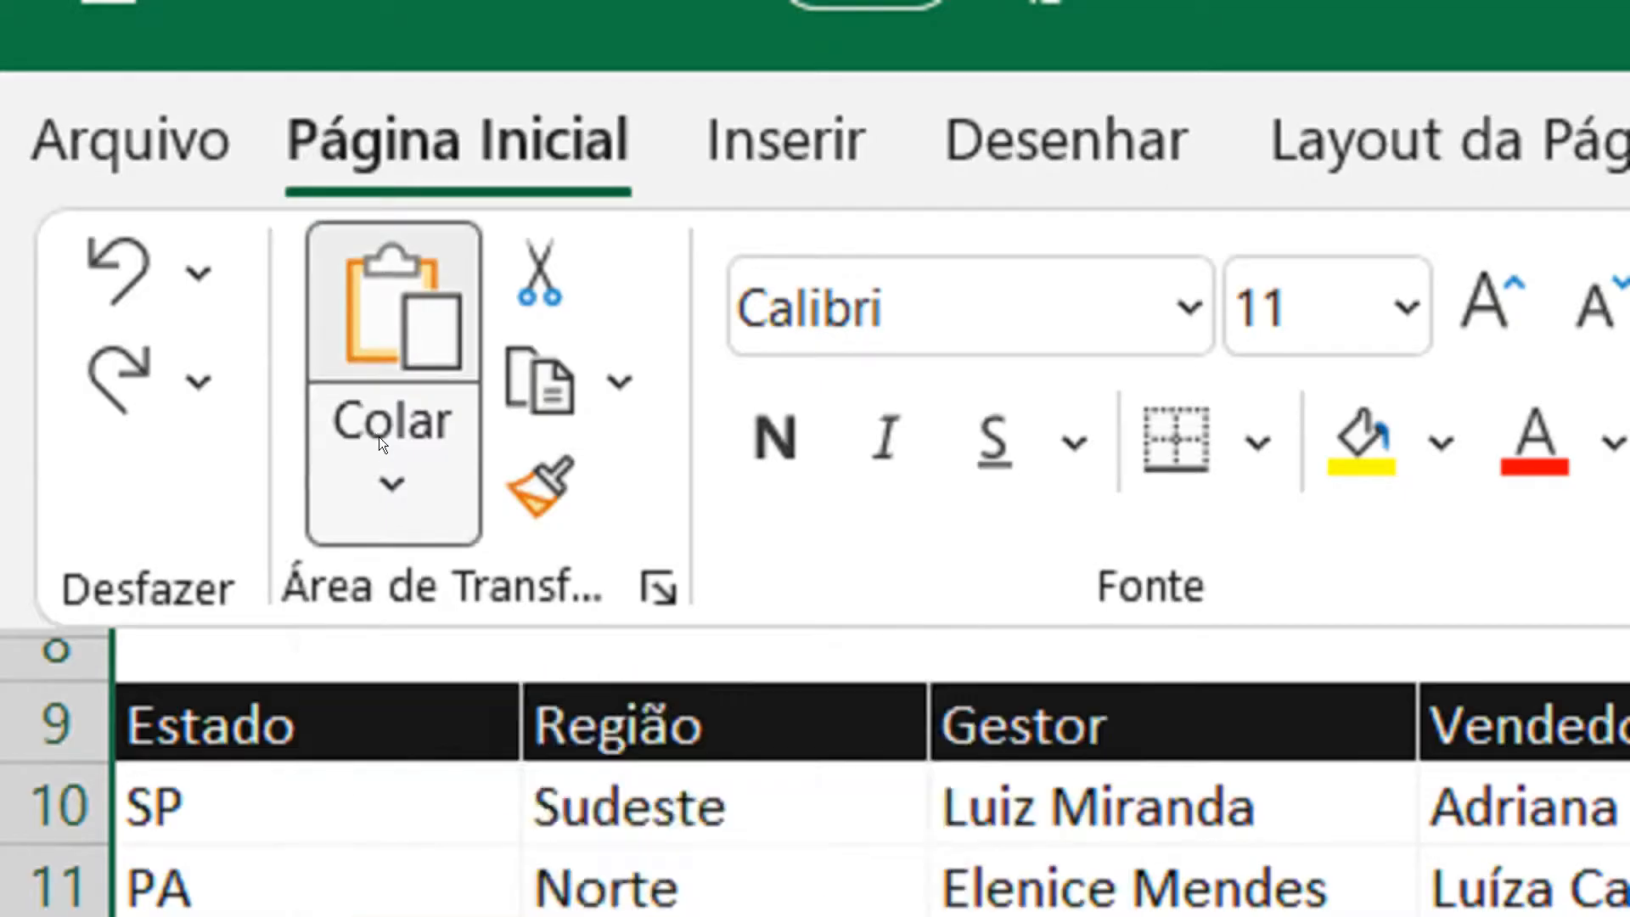
{"action": "left_click", "coordinate": [94, 142]}
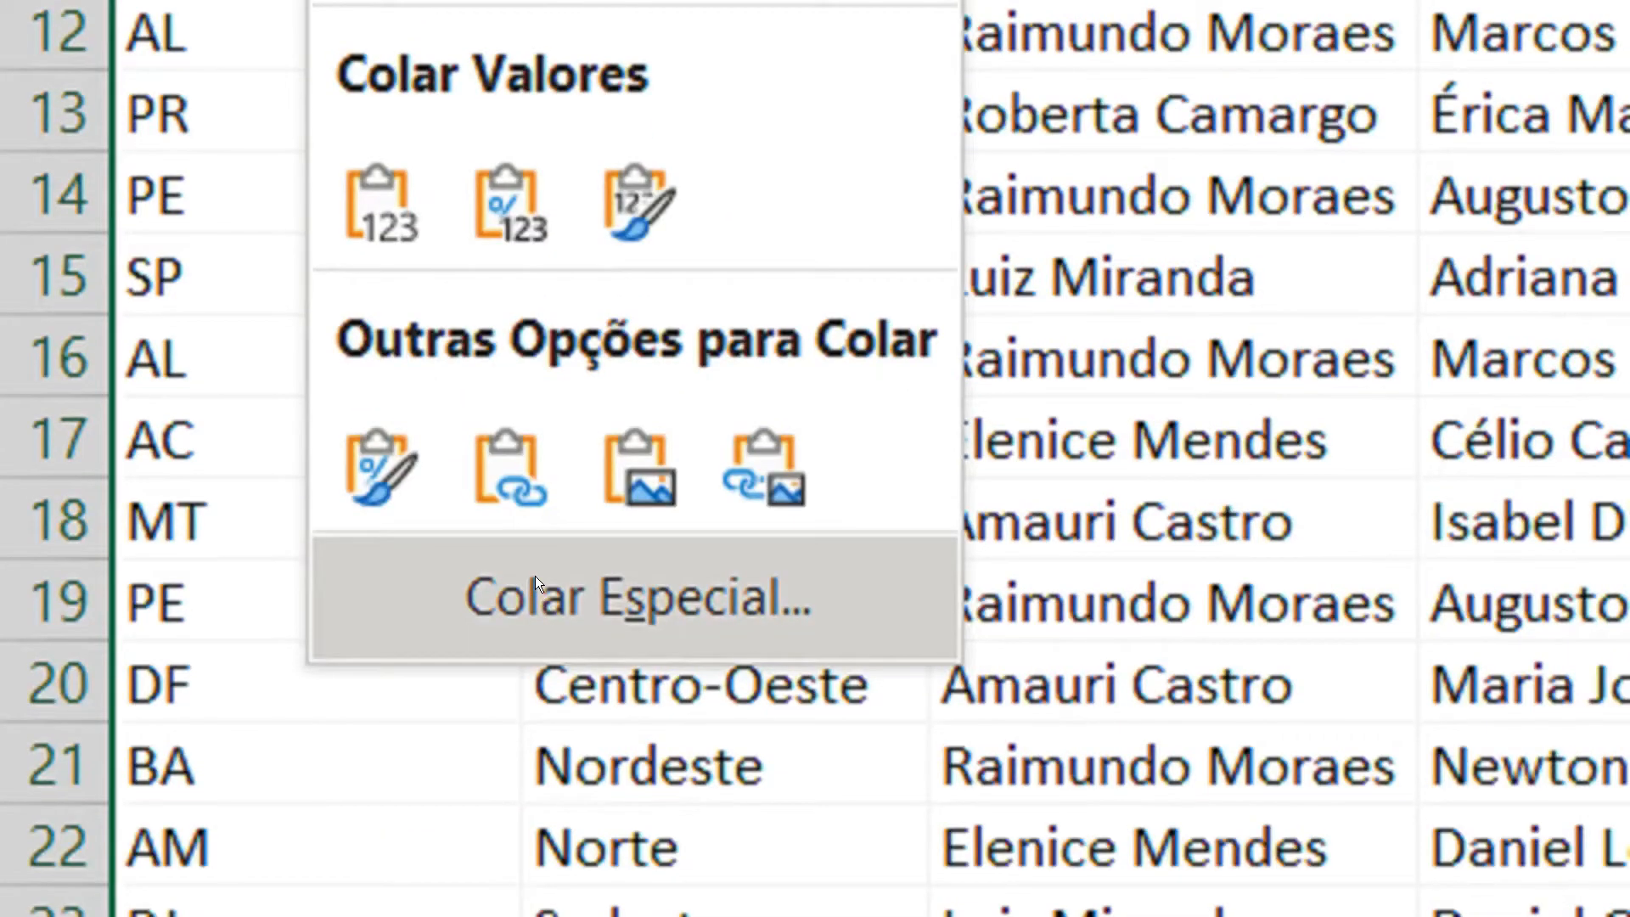
{"action": "left_click", "coordinate": [535, 576]}
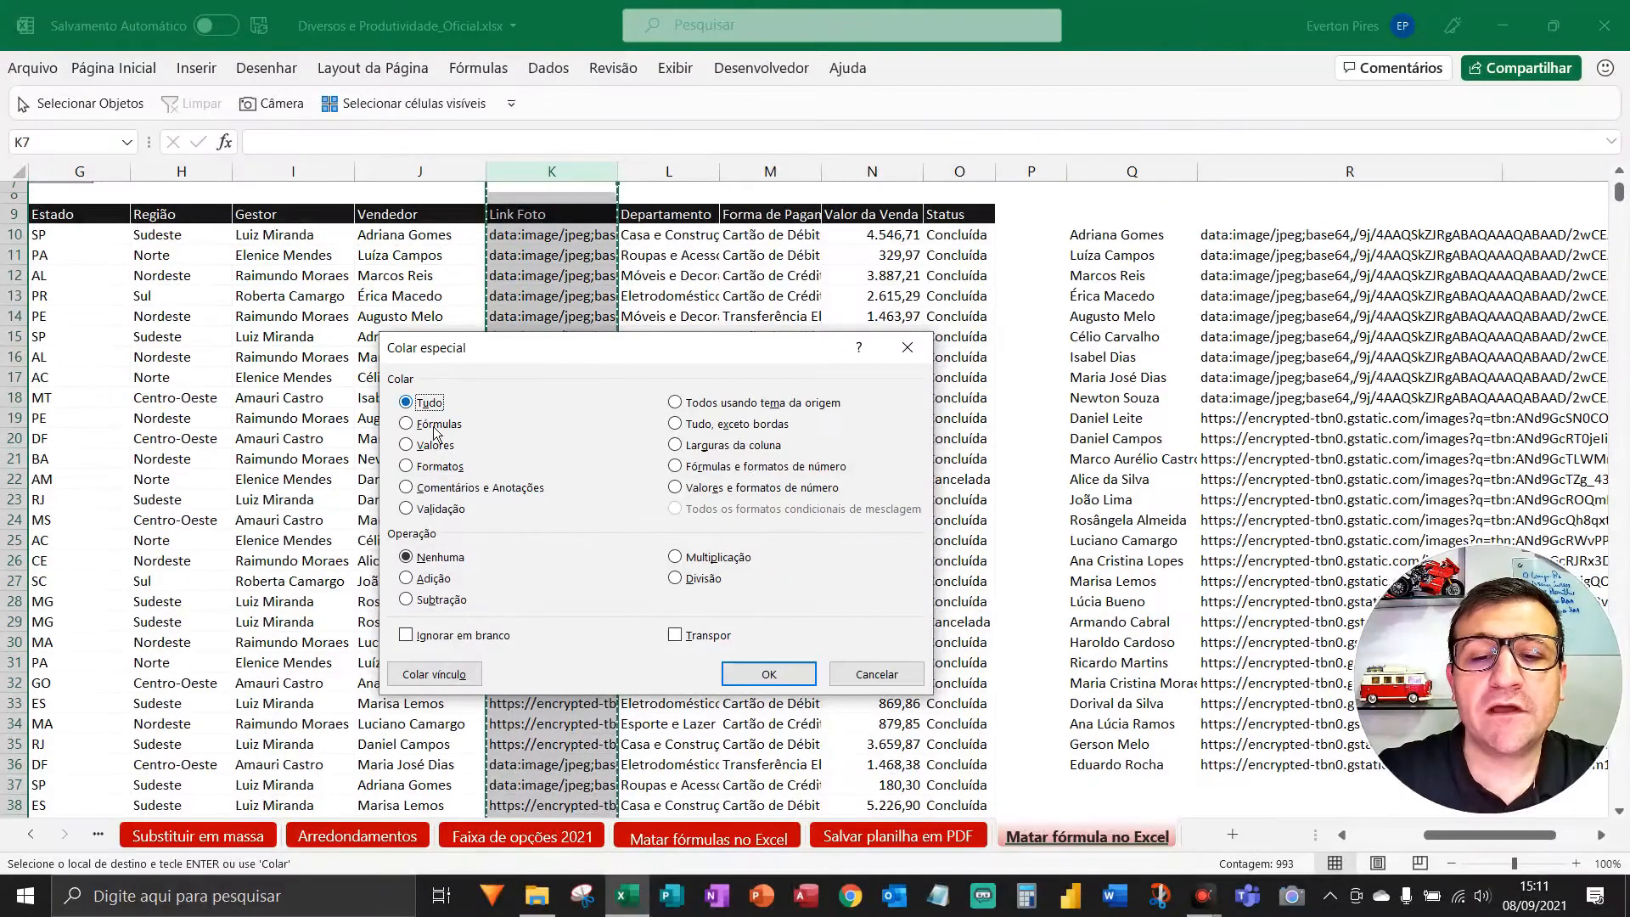
{"action": "left_click", "coordinate": [835, 796]}
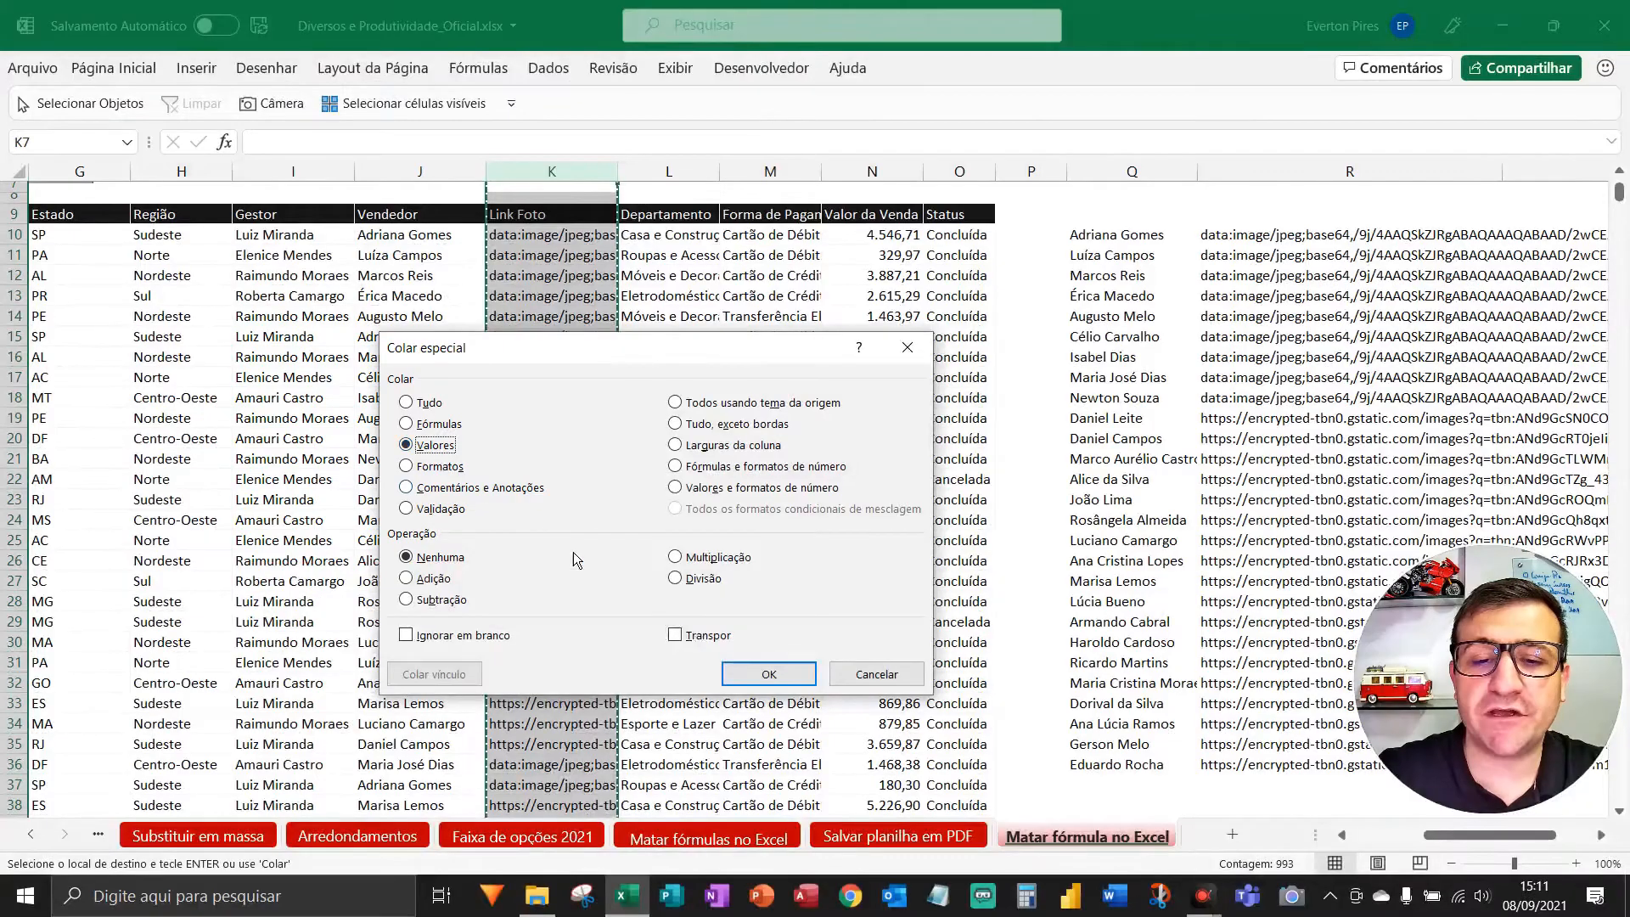
{"action": "left_click", "coordinate": [769, 675]}
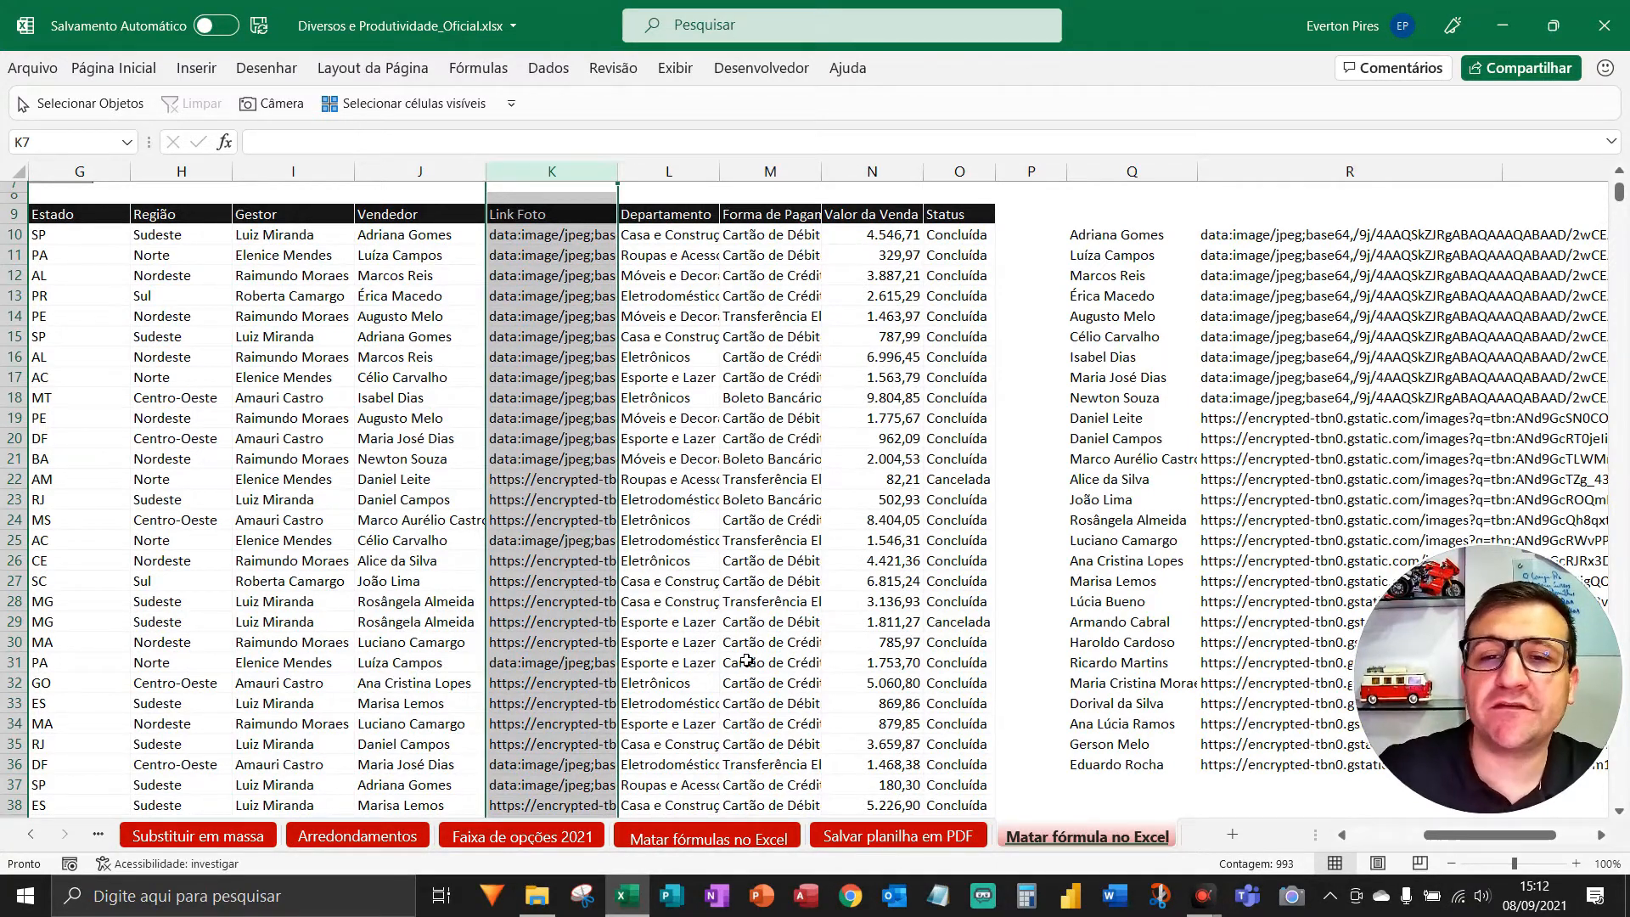
{"action": "left_click", "coordinate": [575, 358]}
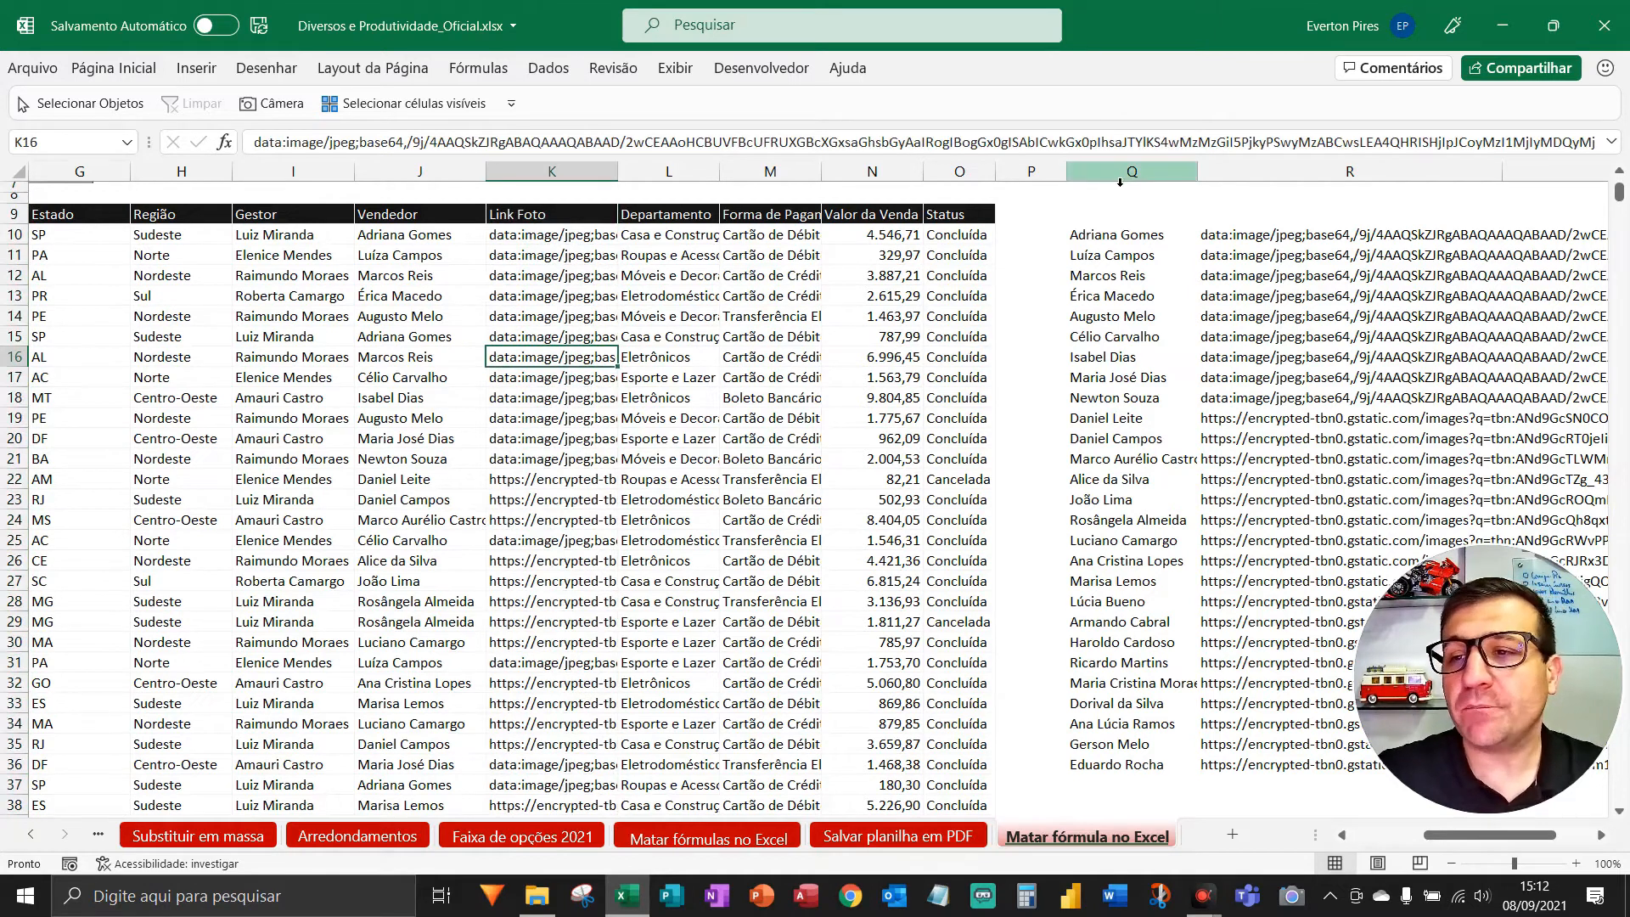
- Delete columns Q through S, which hold the separate seller and photo link list
{"action": "left_click_drag", "start_coordinate": [1131, 171], "coordinate": [1570, 188]}
{"action": "key", "text": "ctrl+minus"}
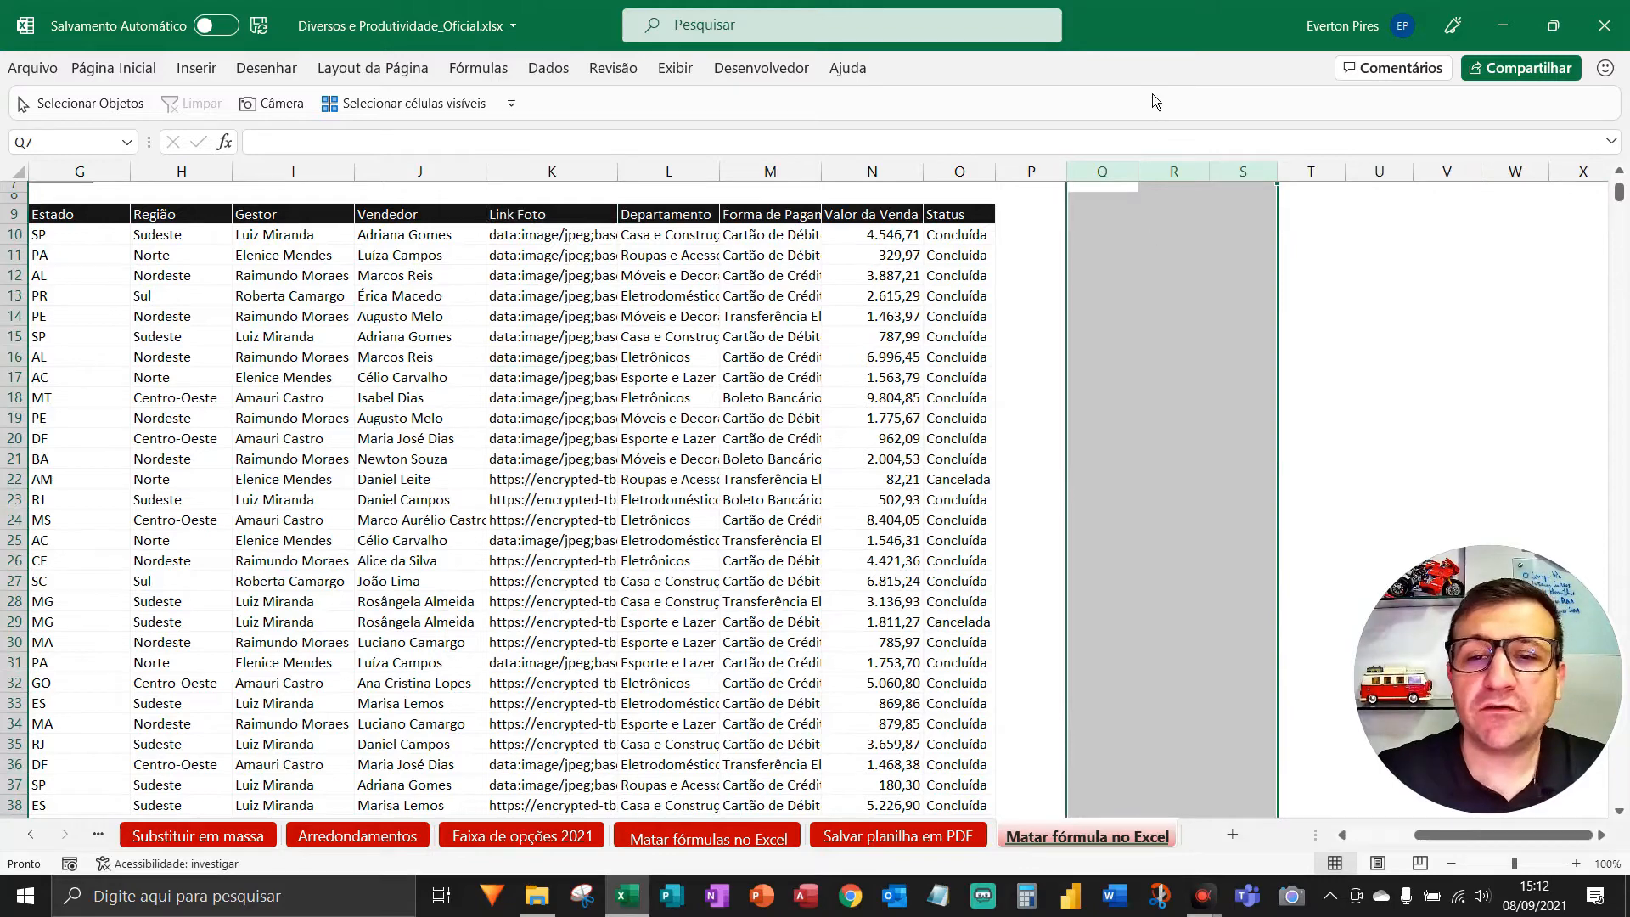
{"action": "key", "text": "F5"}
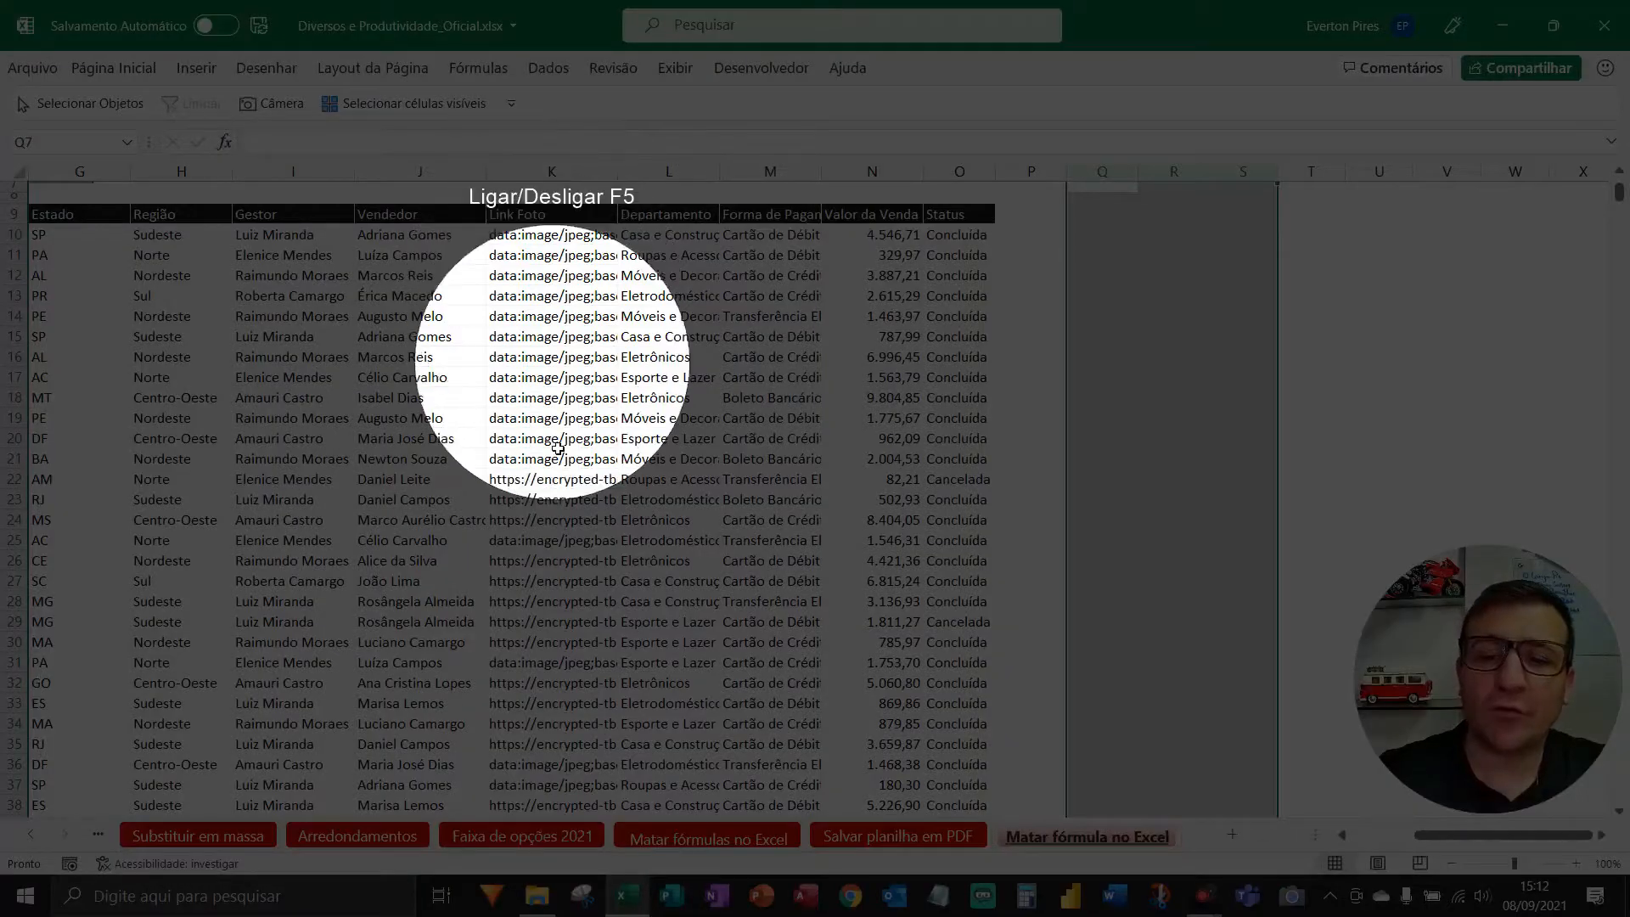
{"action": "key", "text": "F5"}
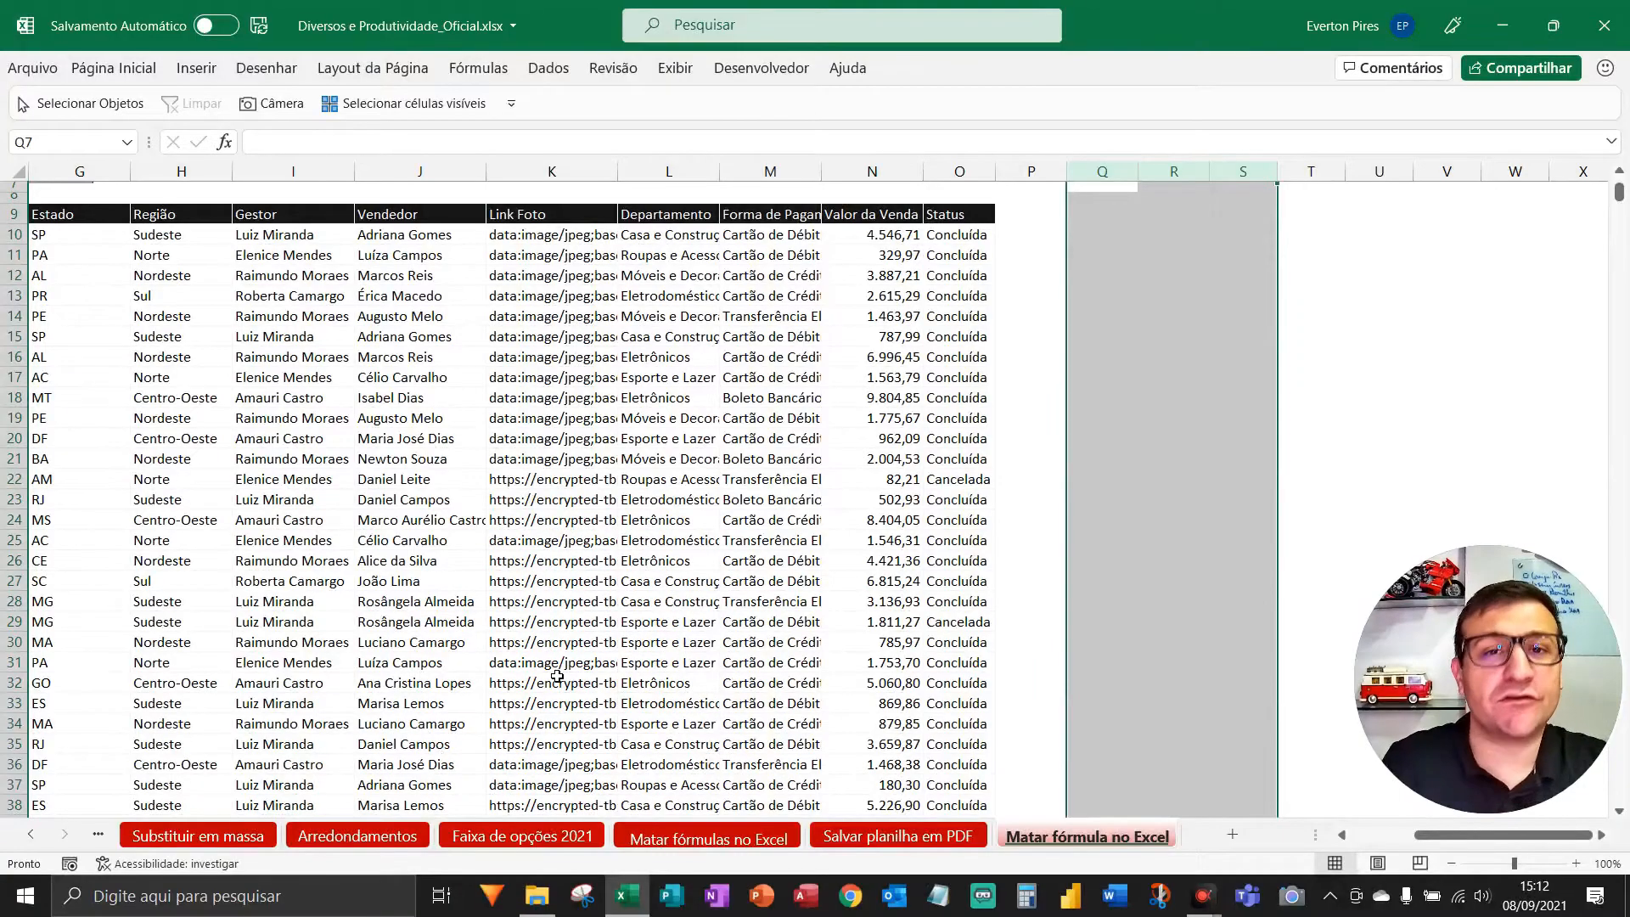